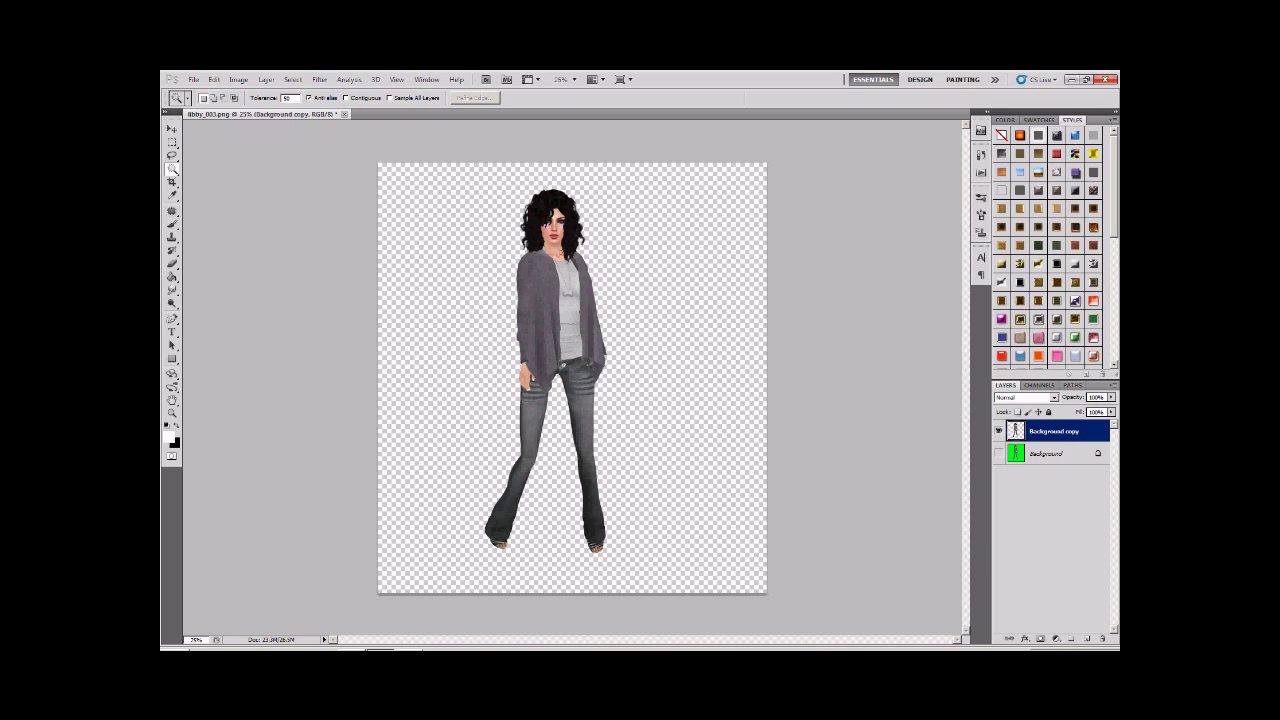
Set up the Brush tool with black as the foreground colour and a smaller, semi-soft tip for work around the face
scroll(553, 214, "up", 12)
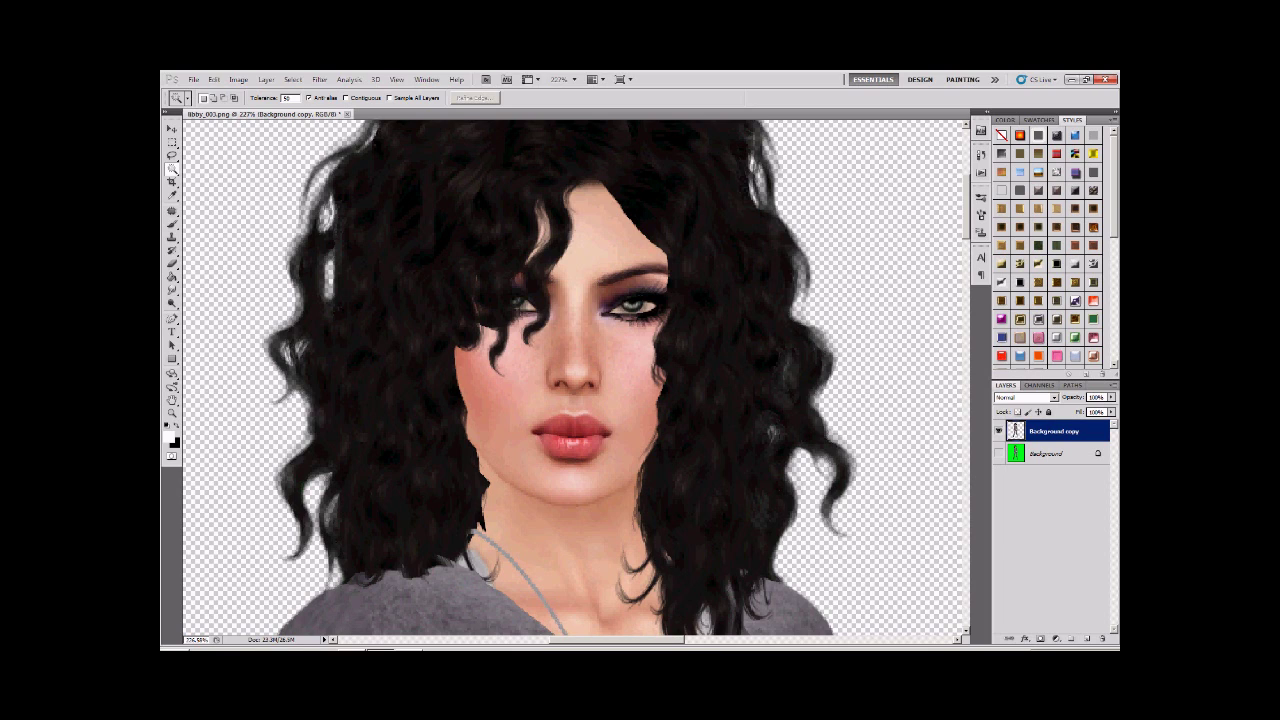
key("b")
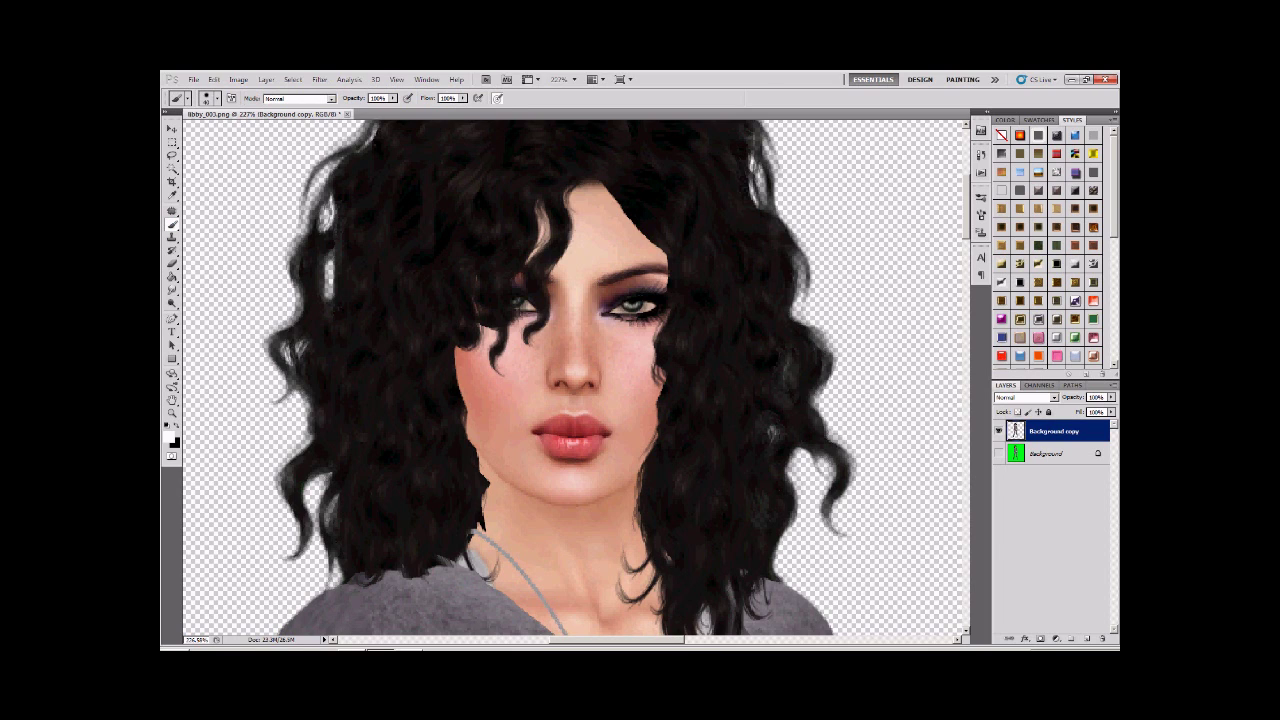
key("x")
left_click(217, 98)
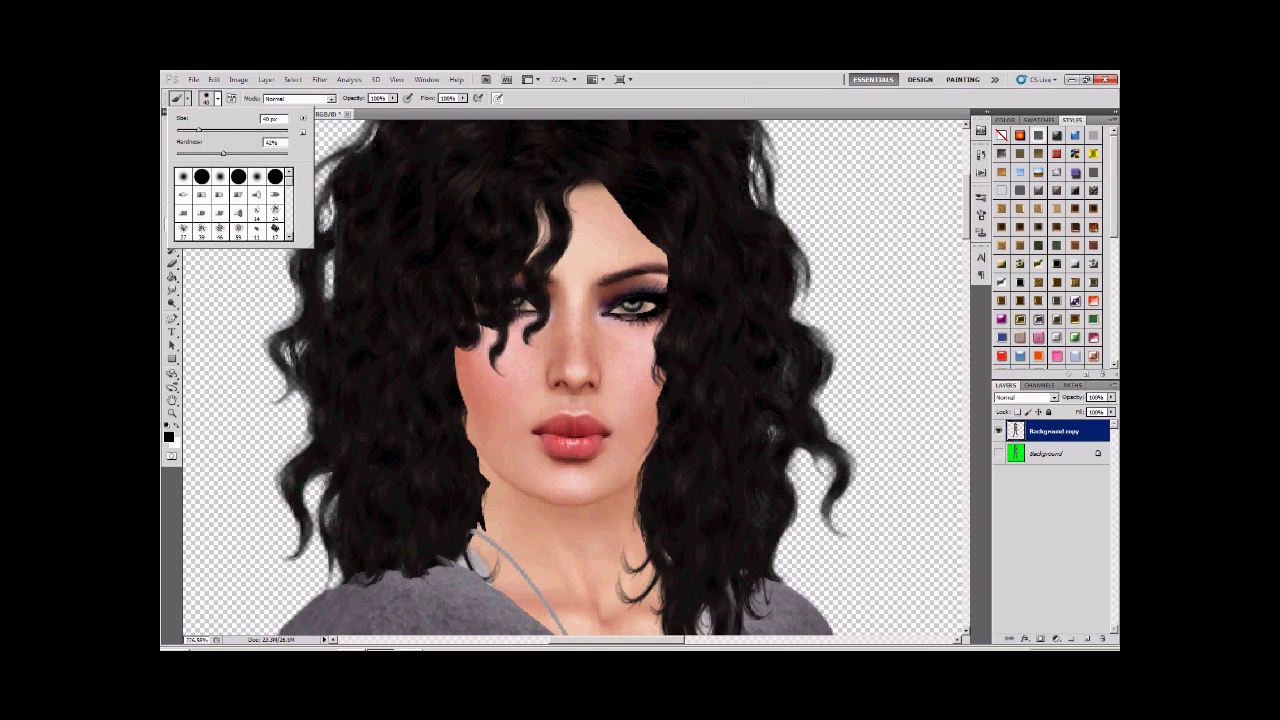
left_click_drag(199, 130, 187, 130)
left_click_drag(223, 153, 228, 153)
left_click_drag(225, 153, 222, 153)
key("Return")
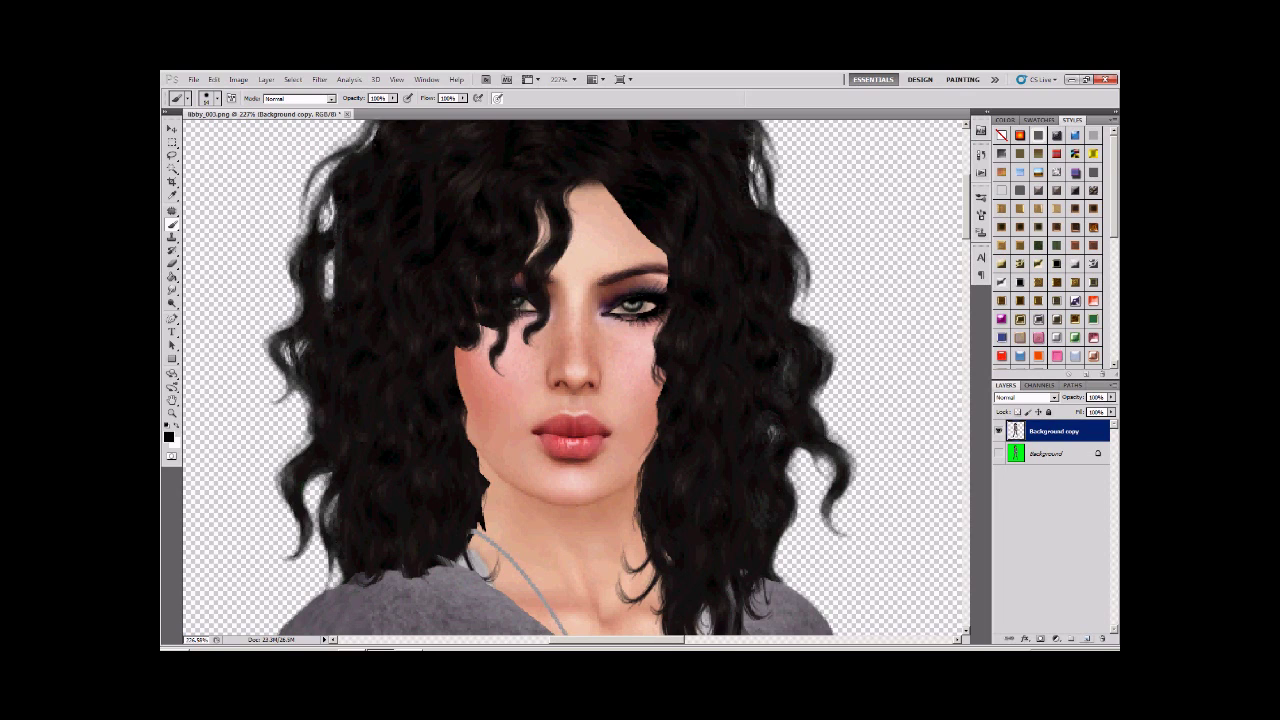
Add a new layer above the figure and paint black strokes along the hair edges framing the face, fringe and shoulder
left_click(1087, 638)
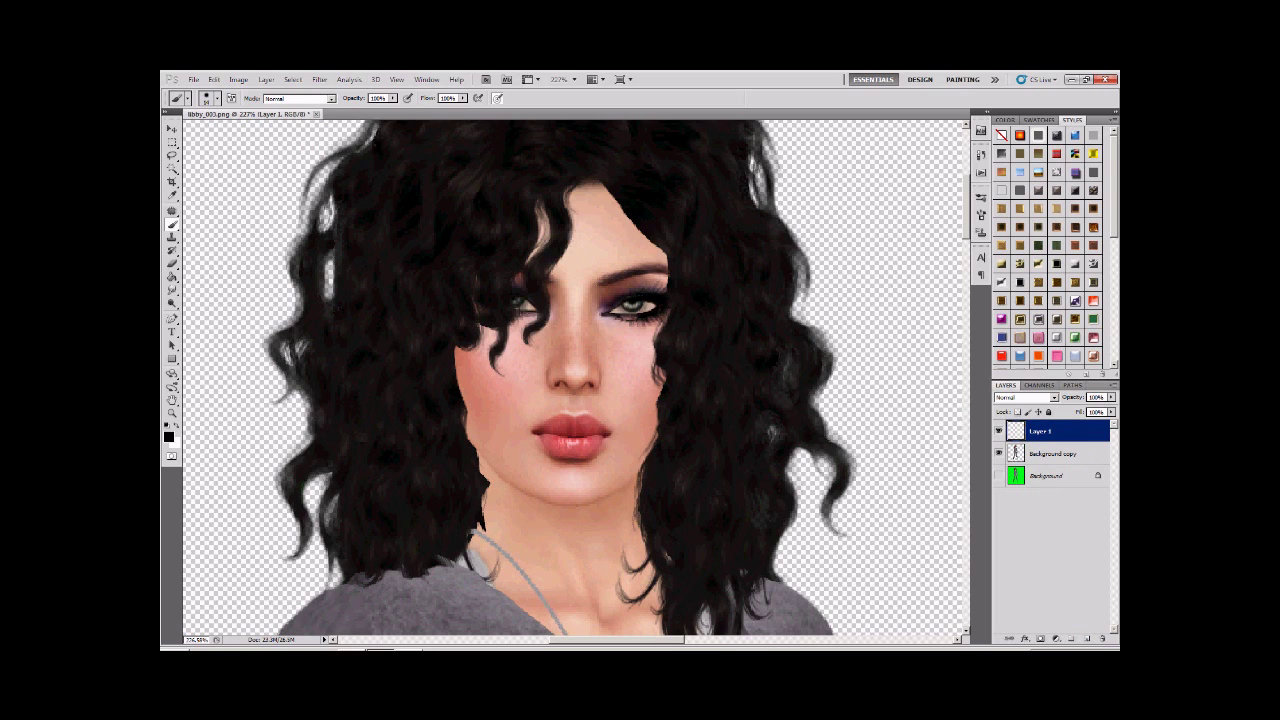
mouse_move(592, 182)
left_mouse_down()
mouse_move(666, 280)
mouse_move(638, 484)
mouse_move(652, 474)
mouse_move(636, 492)
mouse_move(661, 634)
left_mouse_up()
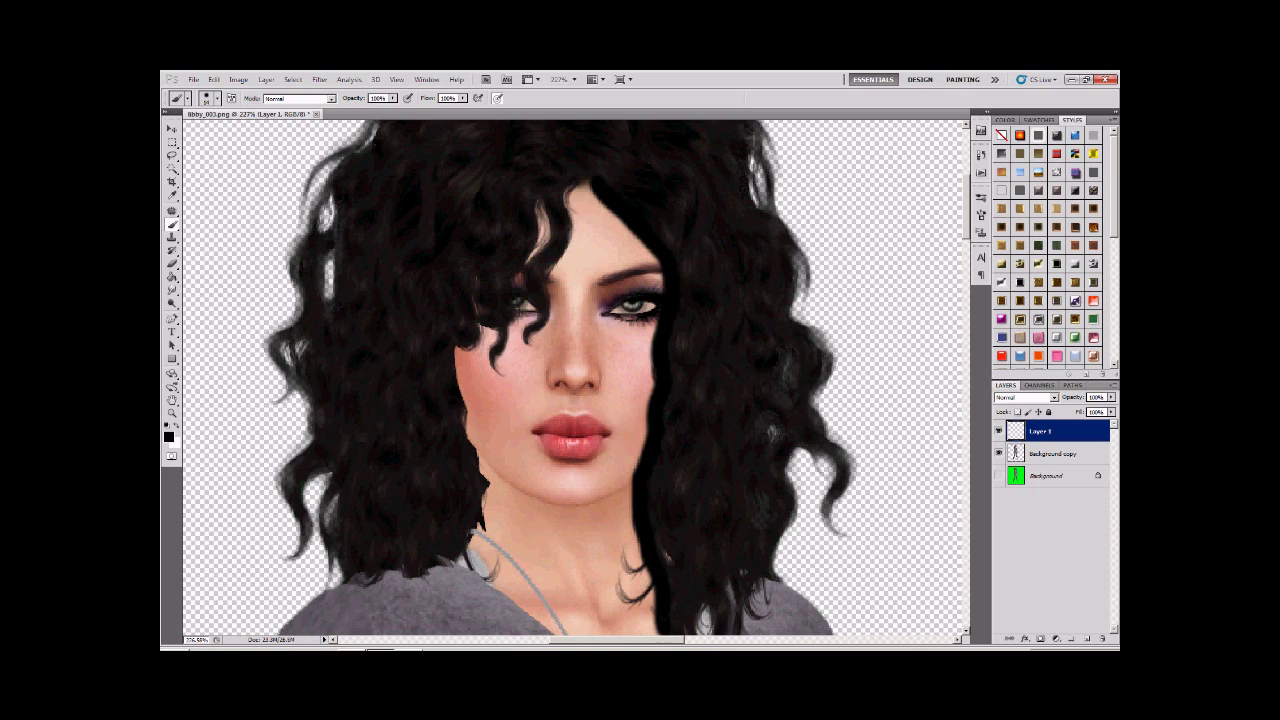
left_click_drag(592, 170, 530, 342)
mouse_move(540, 197)
left_mouse_down()
mouse_move(543, 234)
mouse_move(497, 367)
left_mouse_up()
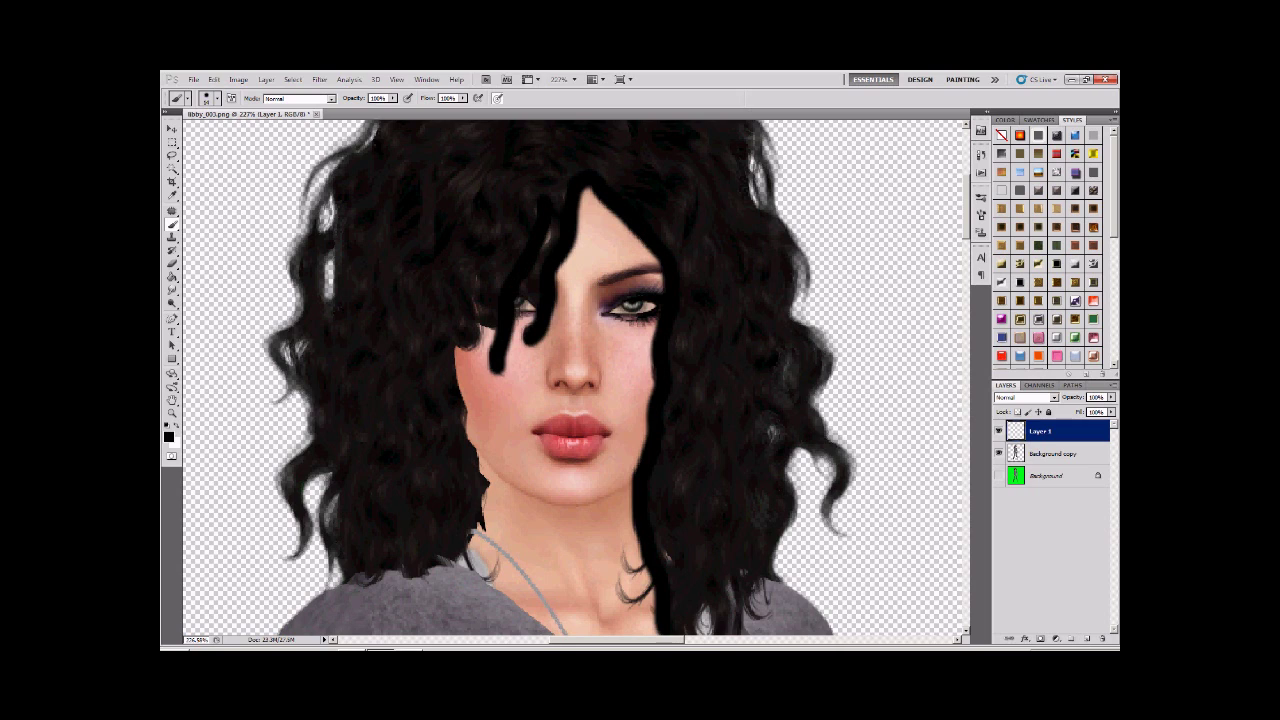
mouse_move(476, 276)
left_mouse_down()
mouse_move(478, 342)
mouse_move(456, 368)
mouse_move(468, 460)
mouse_move(490, 482)
mouse_move(488, 528)
mouse_move(464, 568)
mouse_move(355, 578)
left_mouse_up()
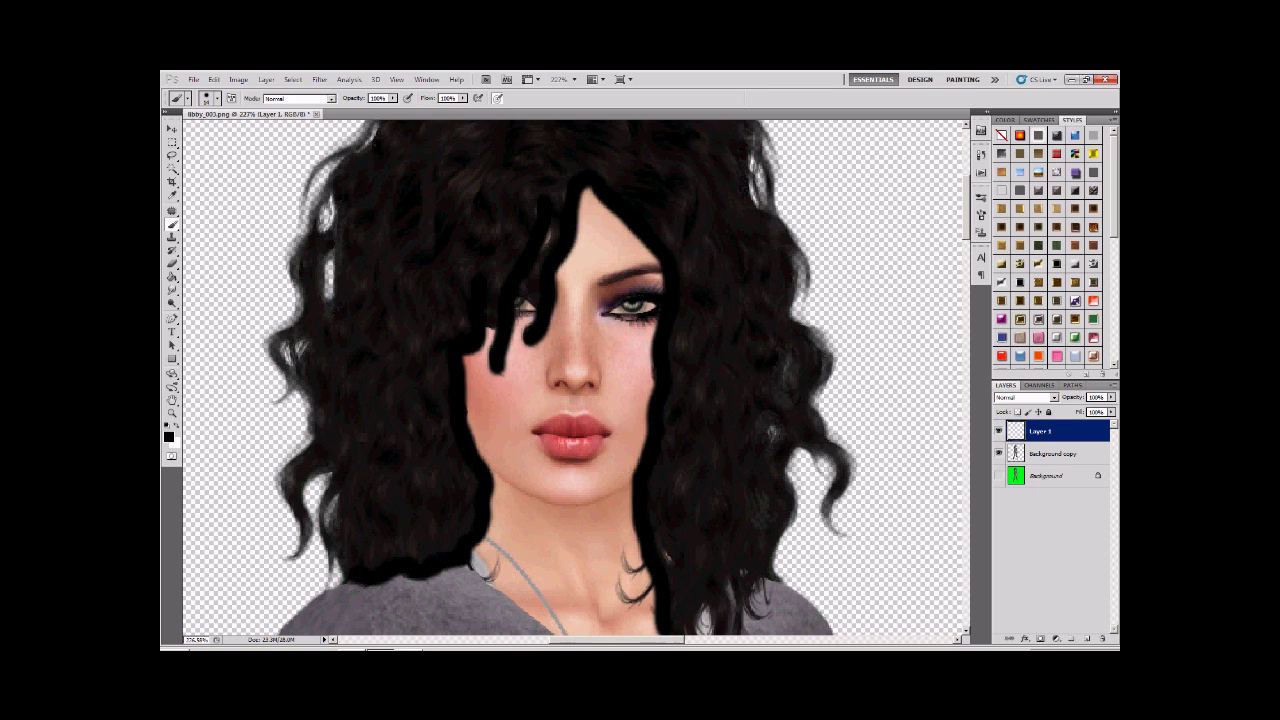
Paint black strokes over the lower hair tips resting on the chest and shoulder, and dab the hair beside the neck
scroll(573, 378, "down", 5)
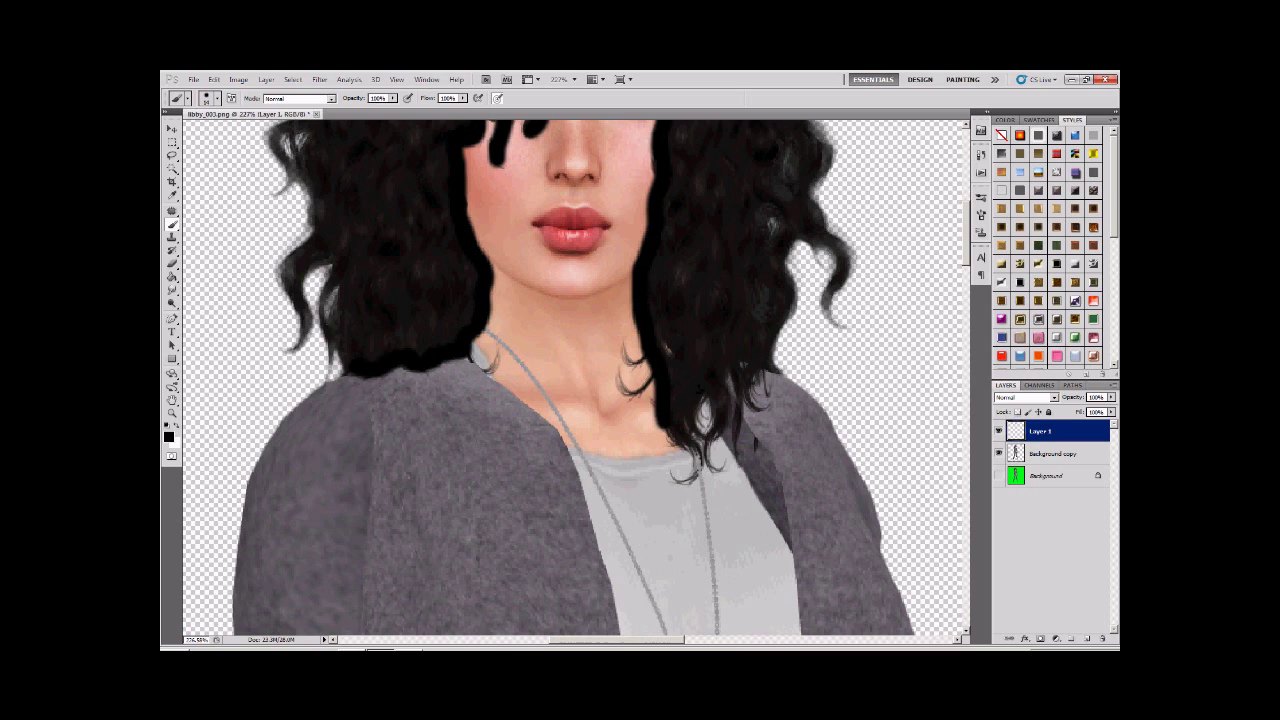
mouse_move(704, 390)
left_mouse_down()
mouse_move(718, 474)
mouse_move(690, 462)
mouse_move(686, 482)
left_mouse_up()
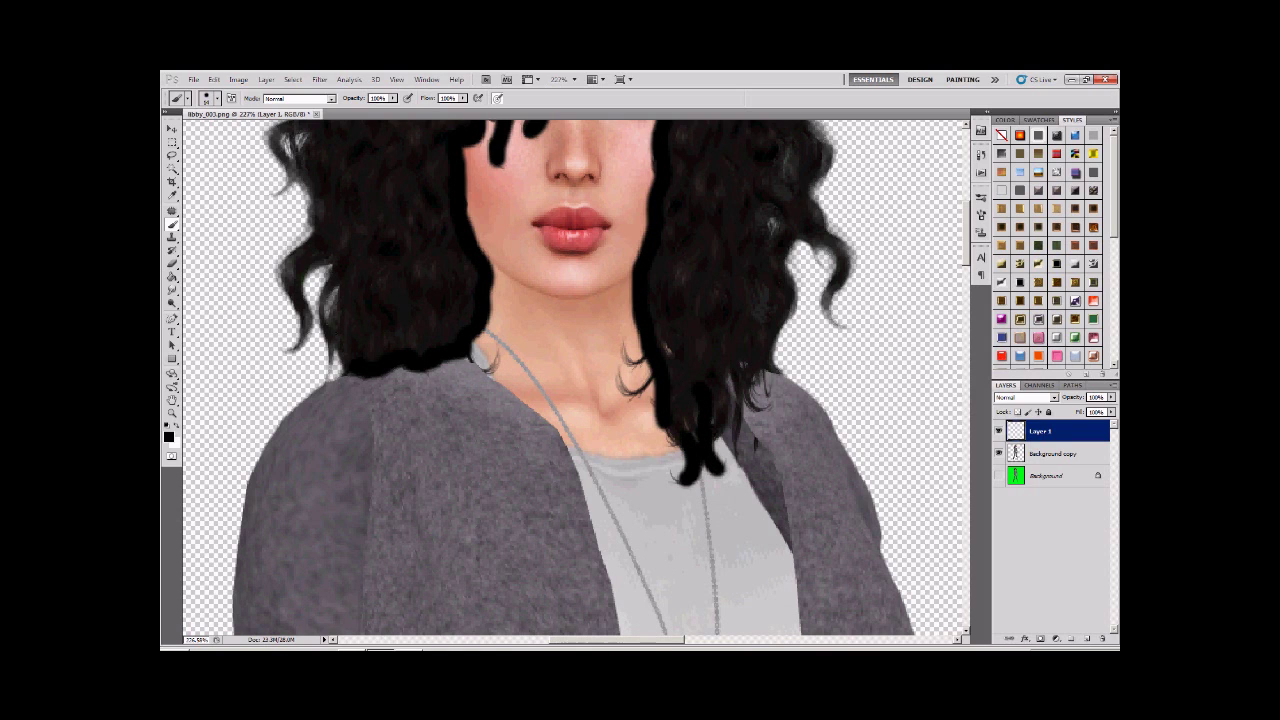
mouse_move(723, 432)
left_mouse_down()
mouse_move(733, 378)
mouse_move(719, 420)
mouse_move(746, 418)
mouse_move(750, 375)
mouse_move(762, 376)
mouse_move(744, 359)
left_mouse_up()
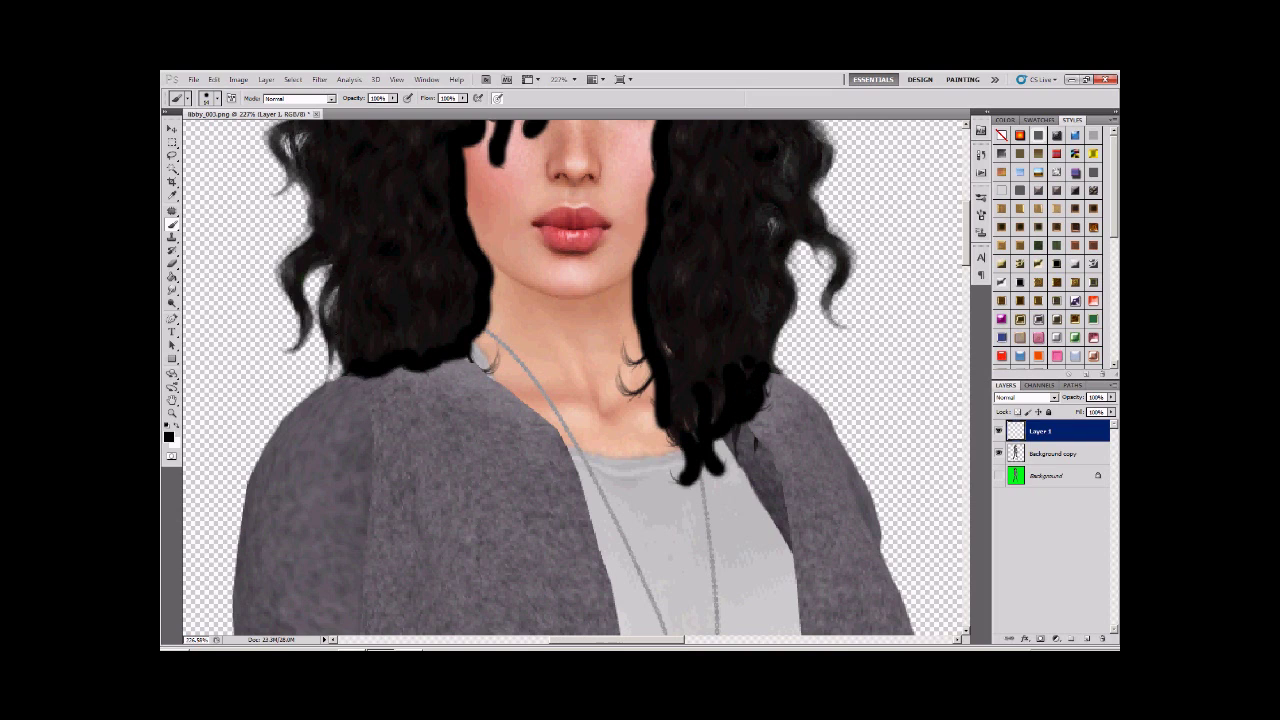
left_click(672, 351)
left_click(667, 344)
Examine the painted black strokes around the face, hair and shoulders at different magnifications
scroll(576, 378, "up", 5)
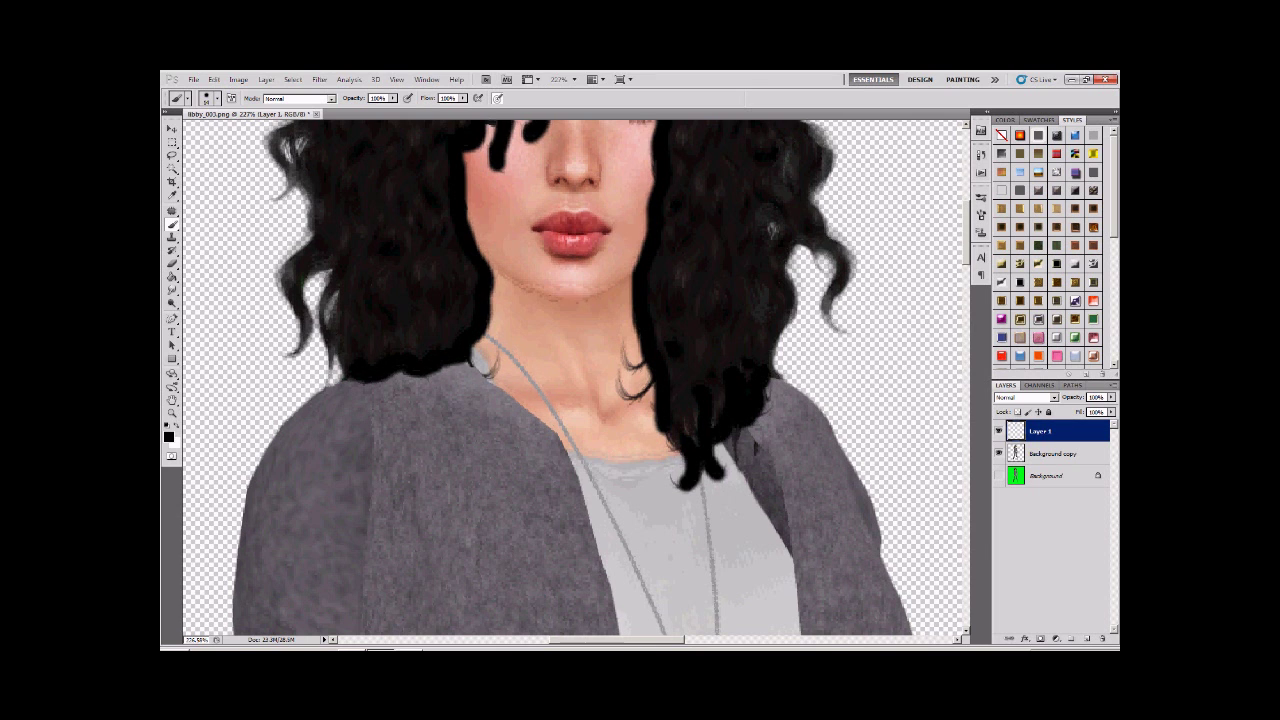
scroll(576, 378, "up", 1)
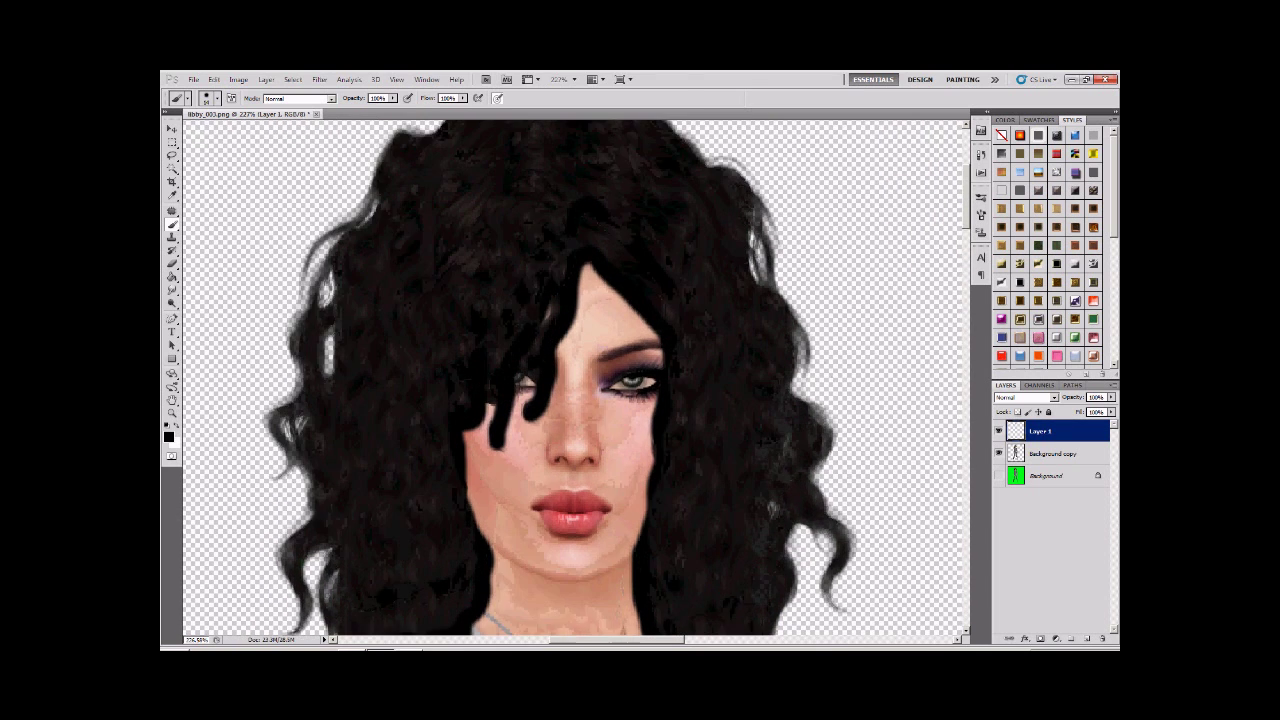
scroll(576, 378, "down", 1)
scroll(576, 378, "down", 1)
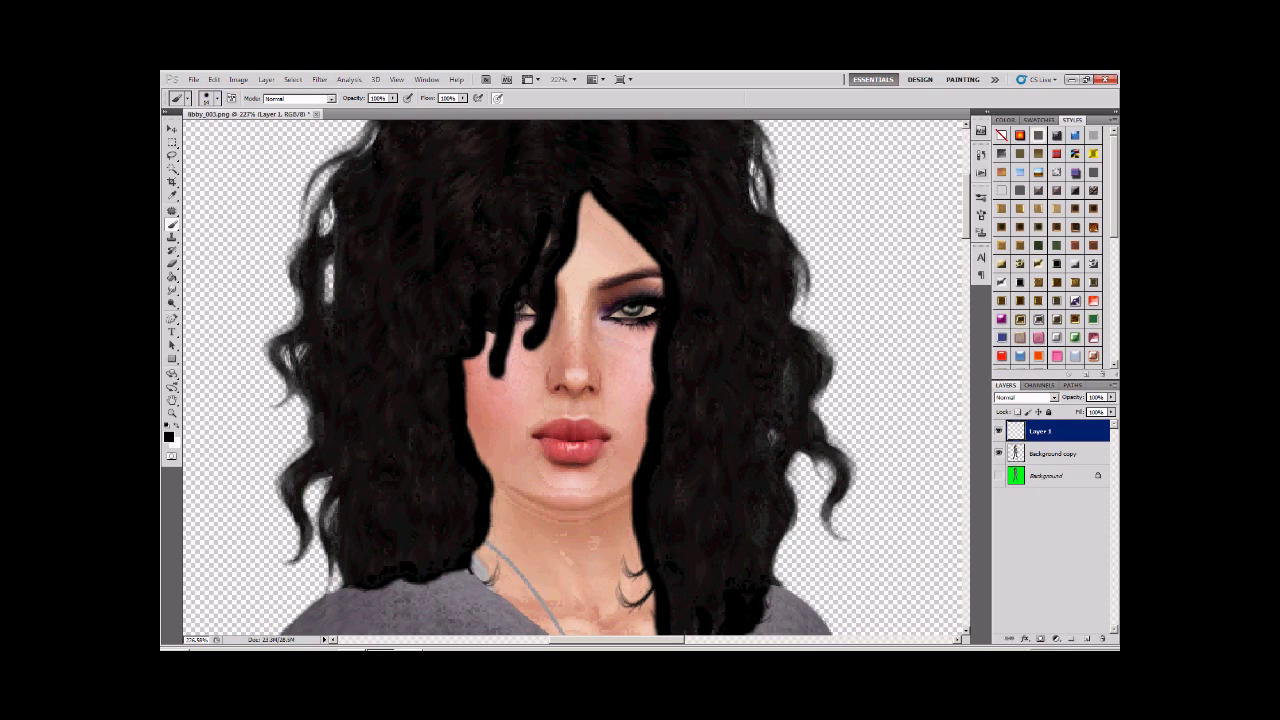
key("ctrl+minus")
key("ctrl+minus")
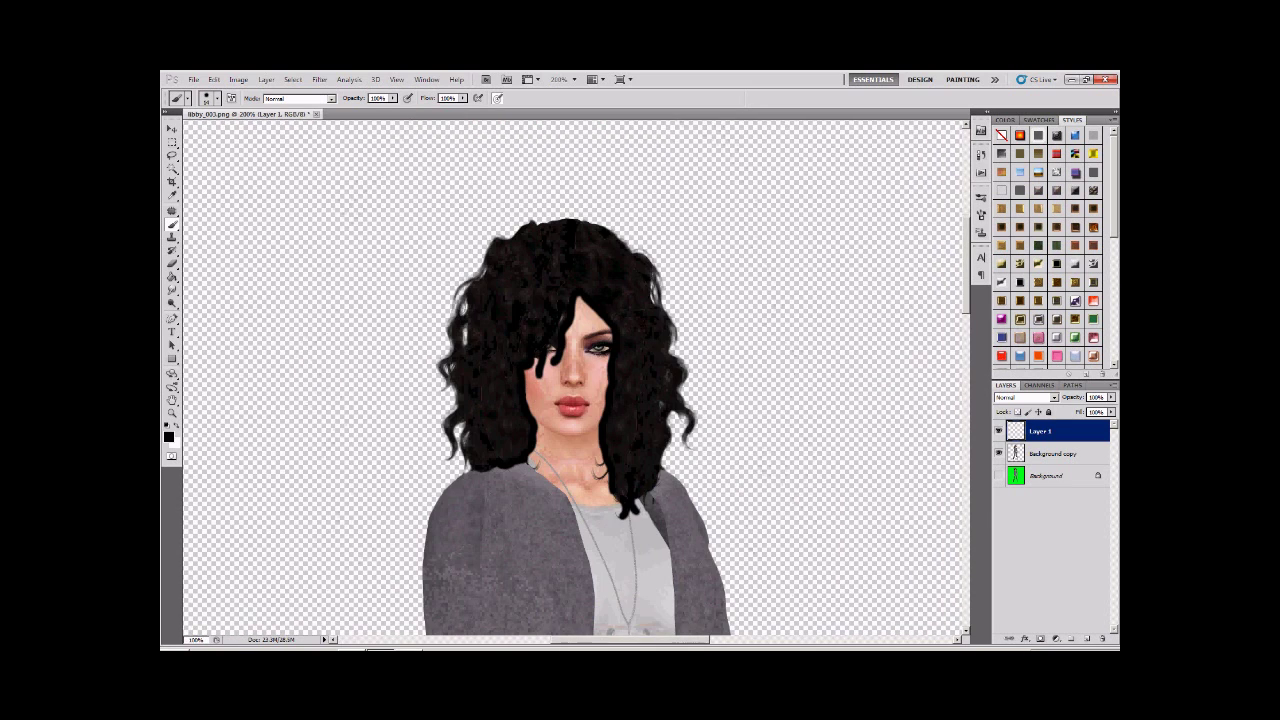
scroll(576, 378, "up", 3)
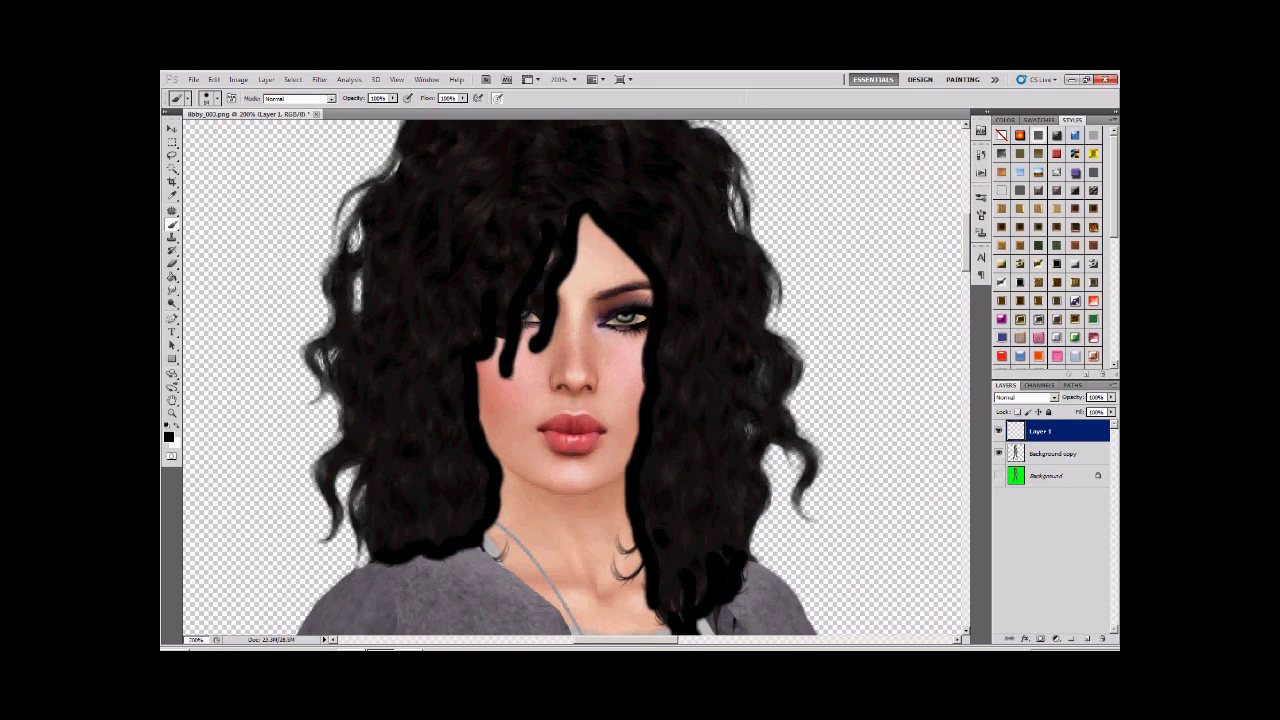
scroll(576, 378, "down", 3)
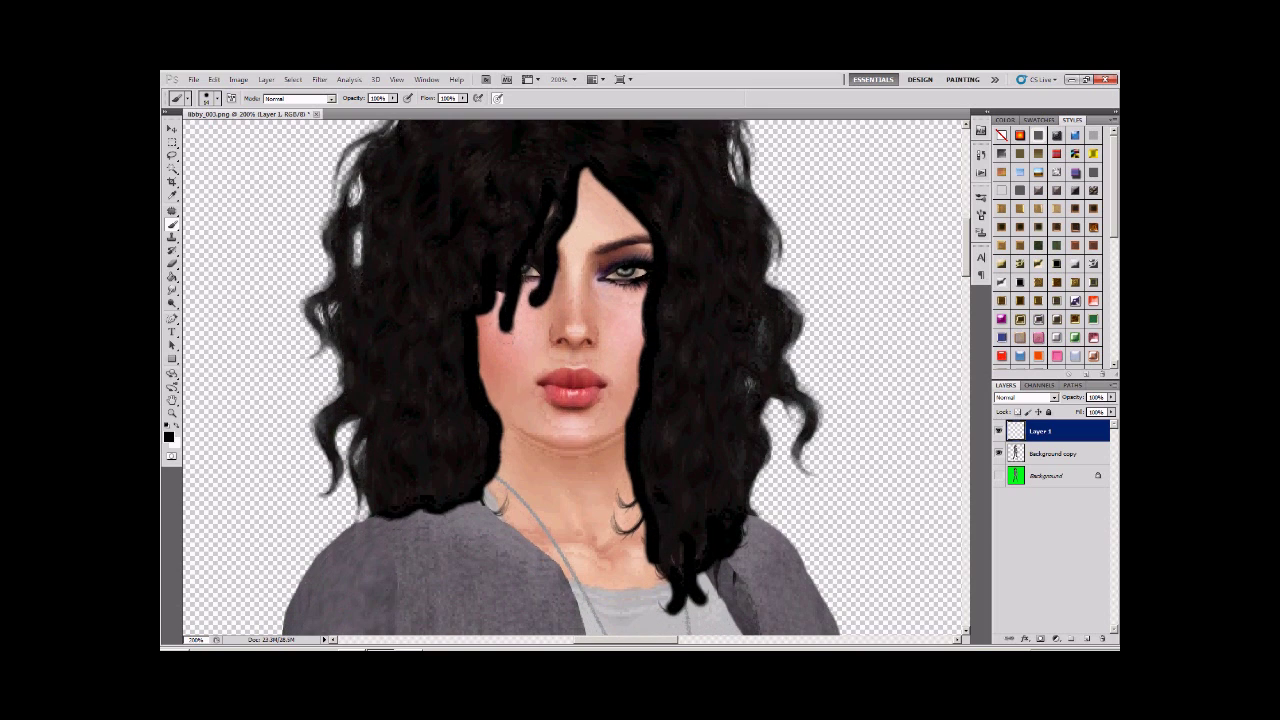
scroll(576, 378, "up", 1)
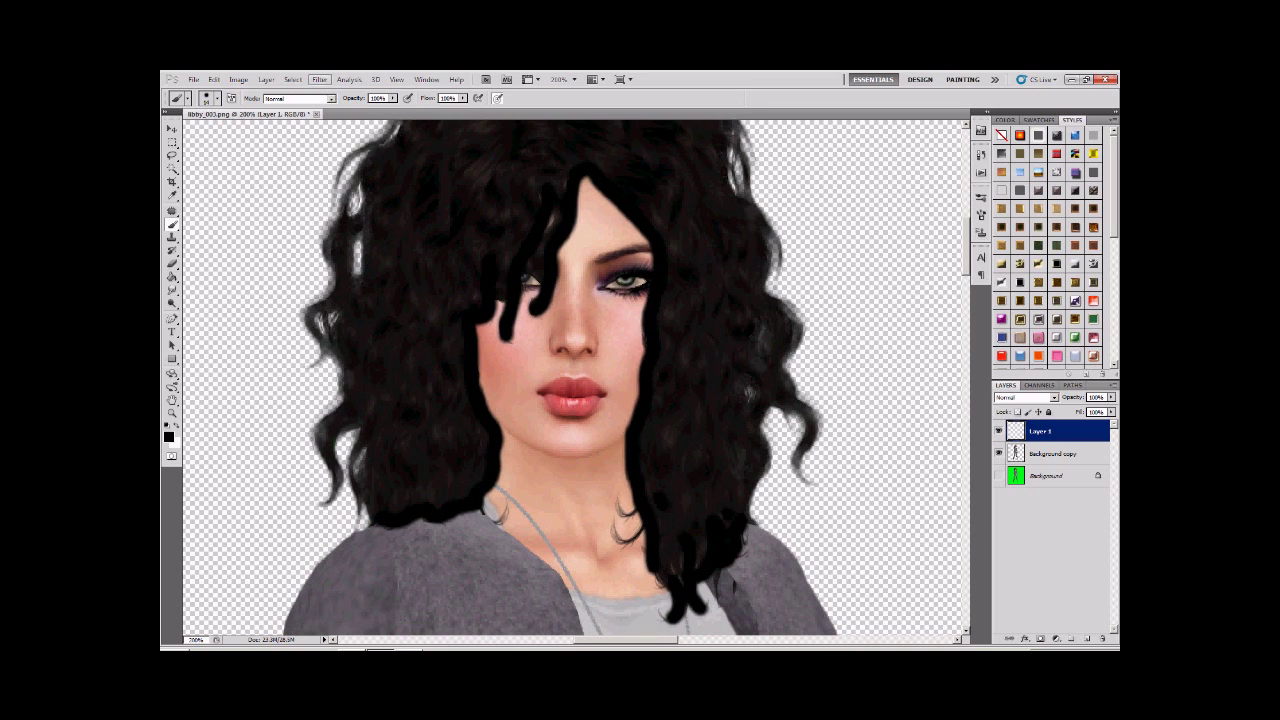
Apply a Gaussian Blur with a radius of 6.1 pixels to the layer of black strokes
left_click(319, 79)
mouse_move(340, 175)
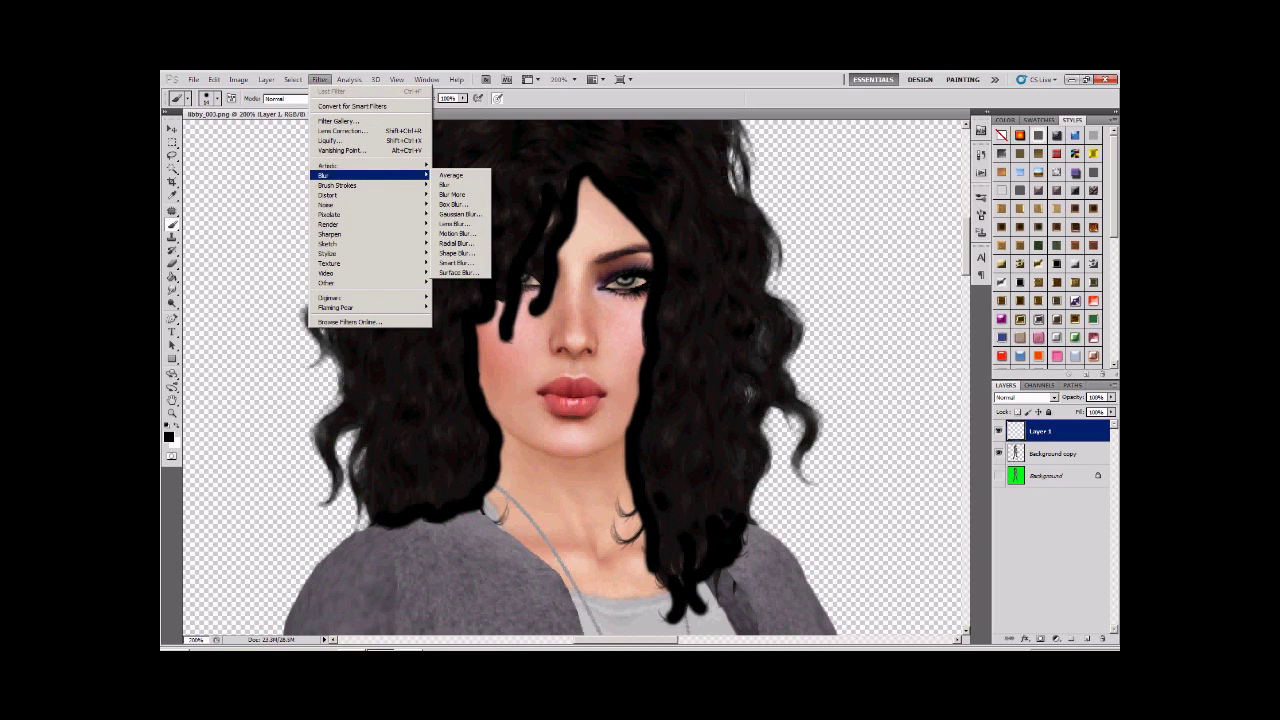
left_click(460, 214)
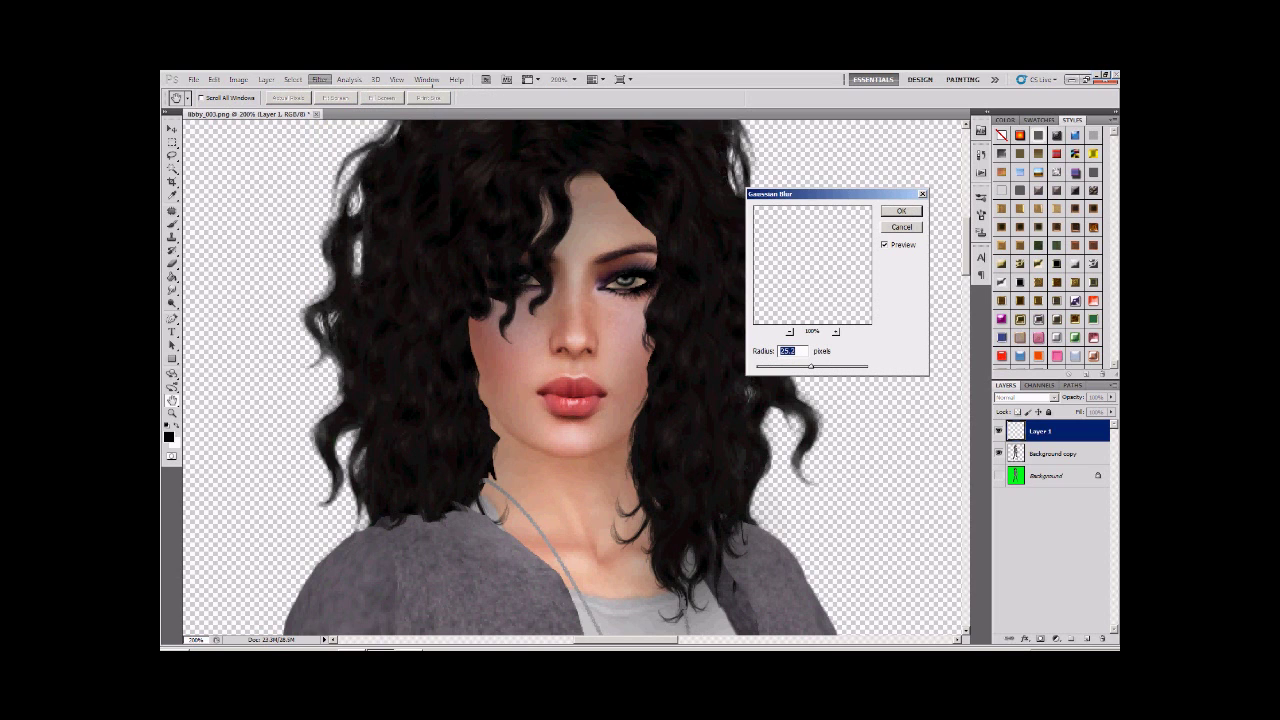
type("4.8")
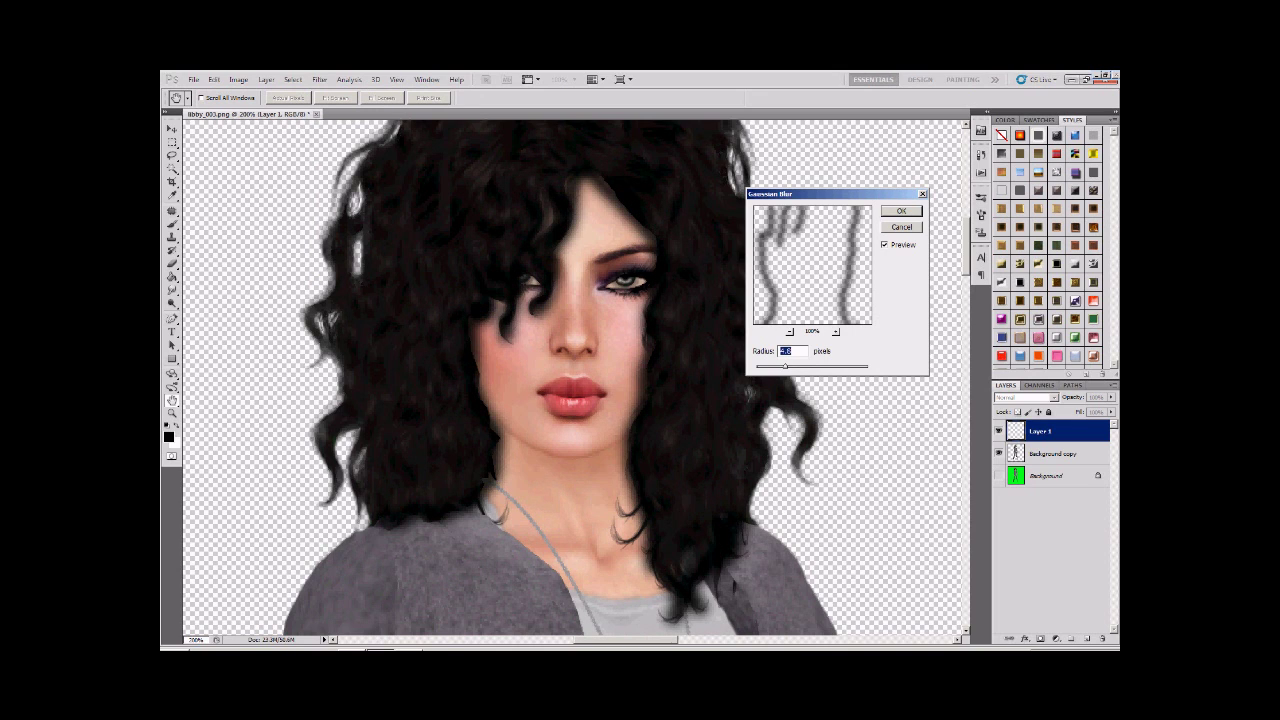
left_click_drag(785, 366, 790, 366)
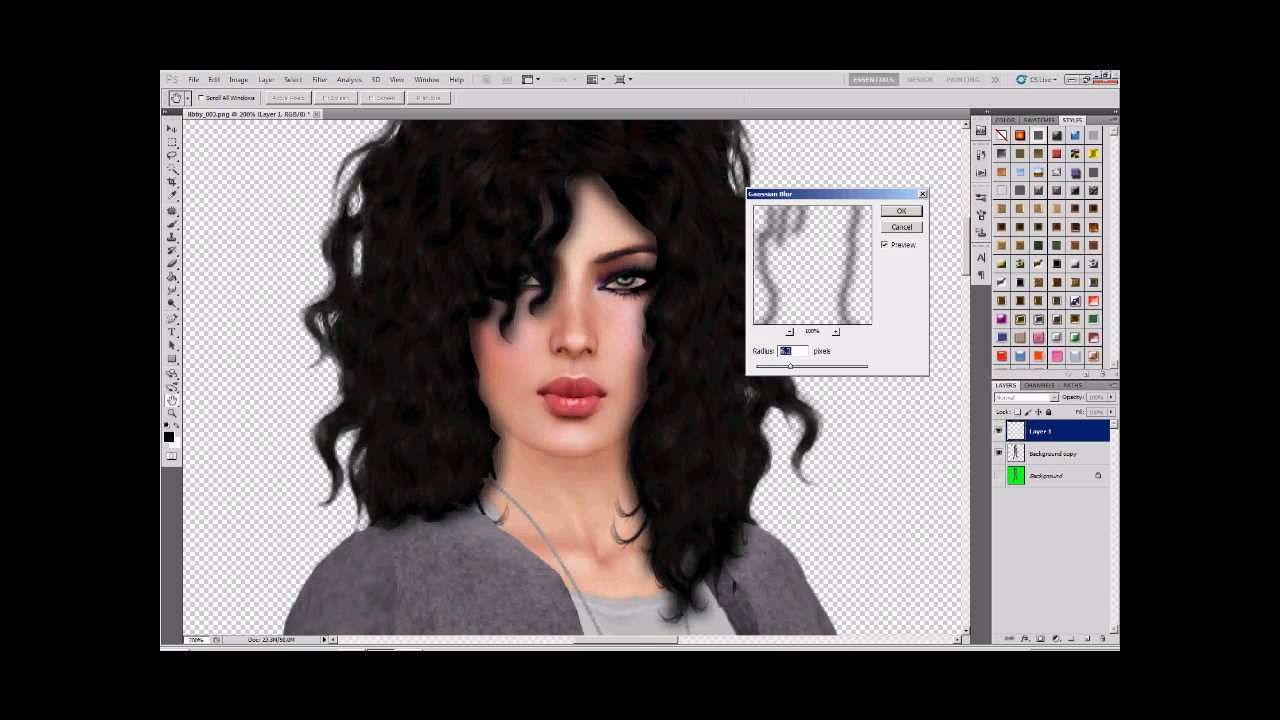
key("Up")
key("Up")
key("Up")
key("Up")
key("Up")
key("Up")
key("Up")
key("Up")
key("Up")
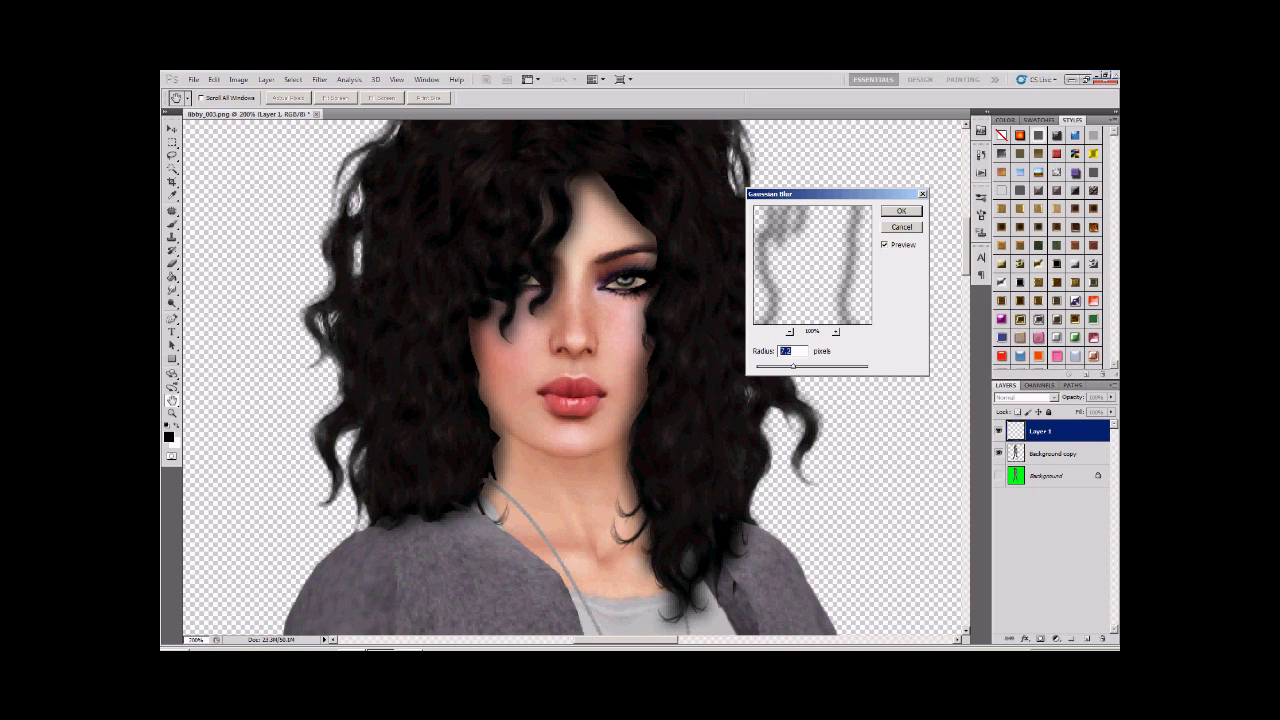
left_click_drag(793, 366, 790, 366)
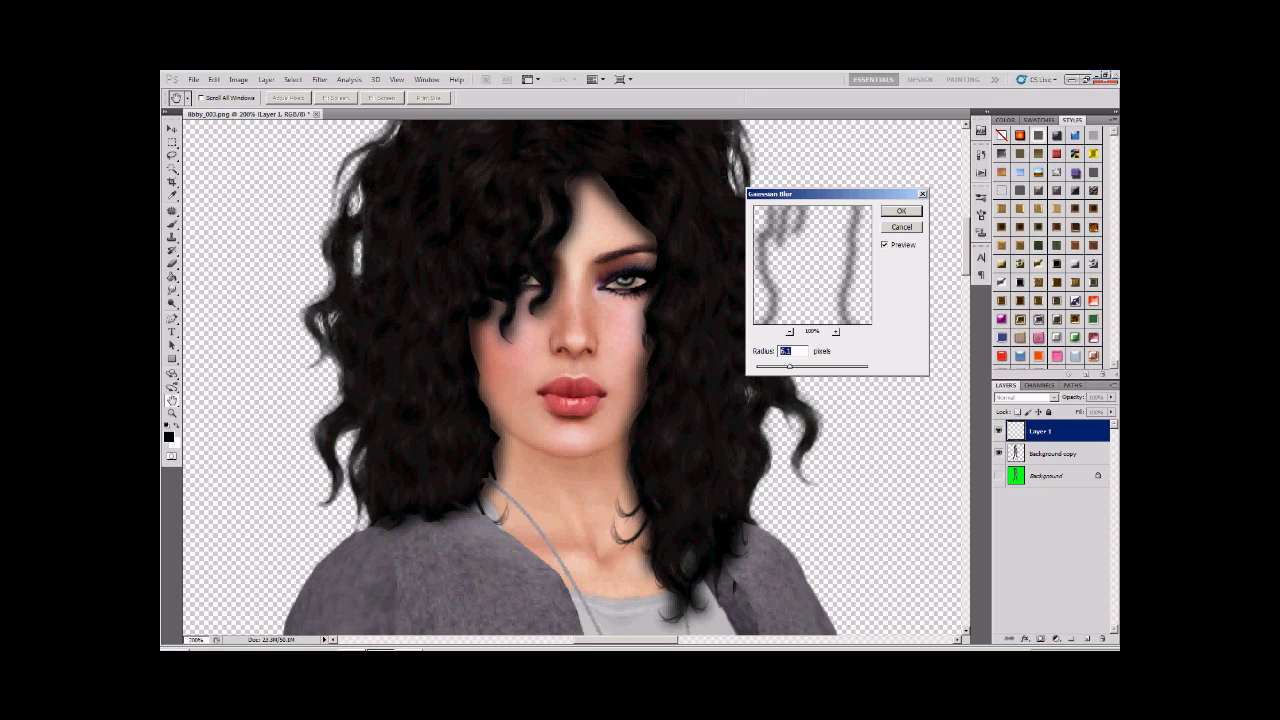
key("Up")
key("Up")
key("Down")
key("Down")
type("6.1")
key("ctrl+a")
key("Return")
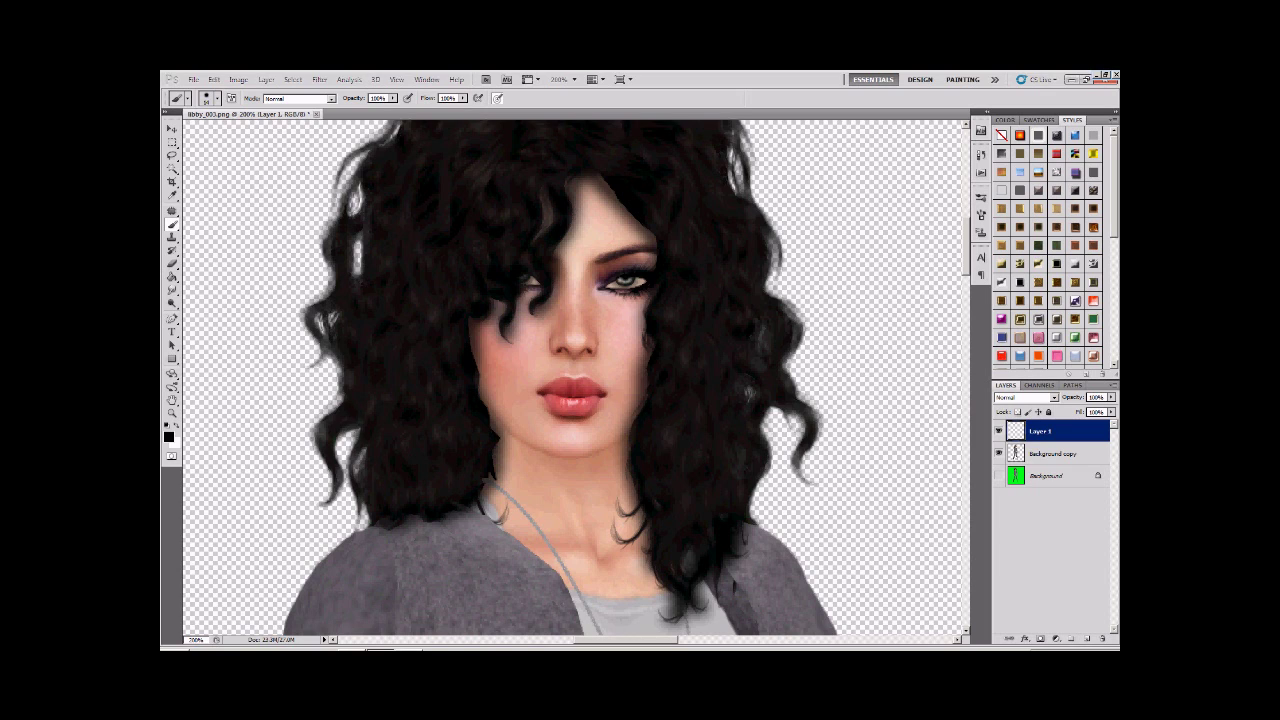
Warp the blurred stroke layer slightly, raising its upper edge and nudging the mesh around the face and neck to adjust the hair shadows
key("ctrl+t")
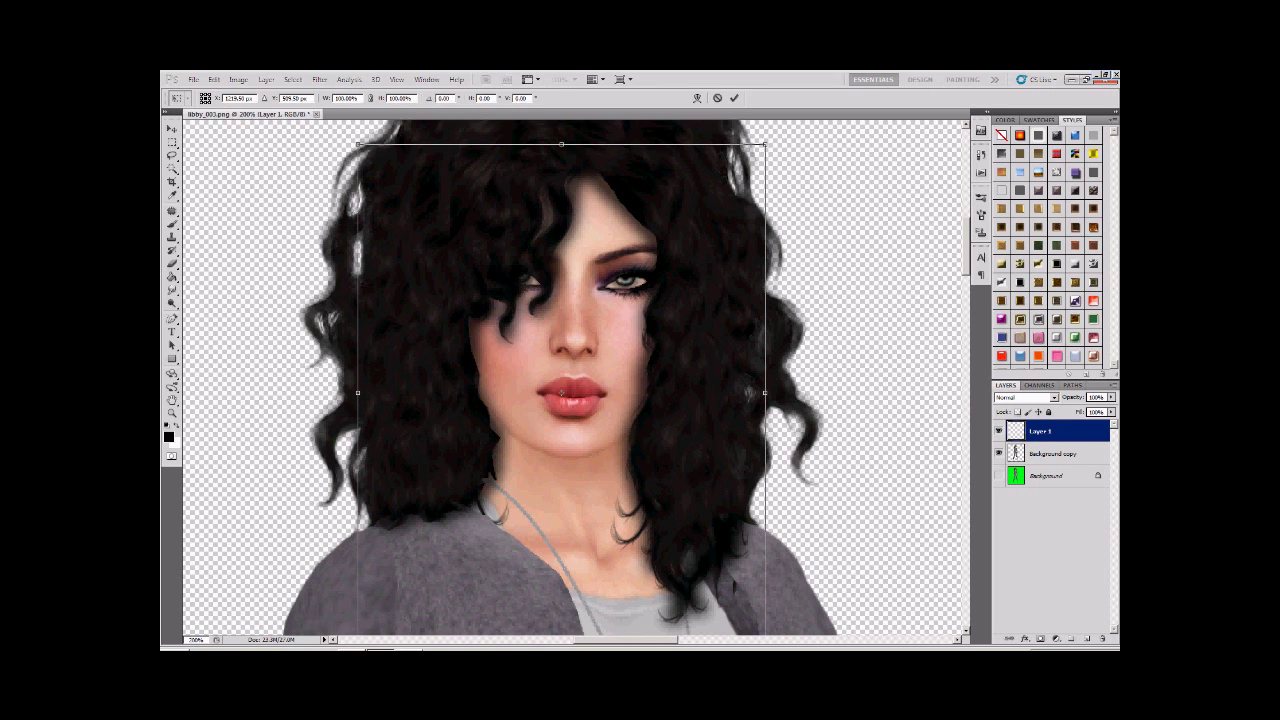
right_click(609, 221)
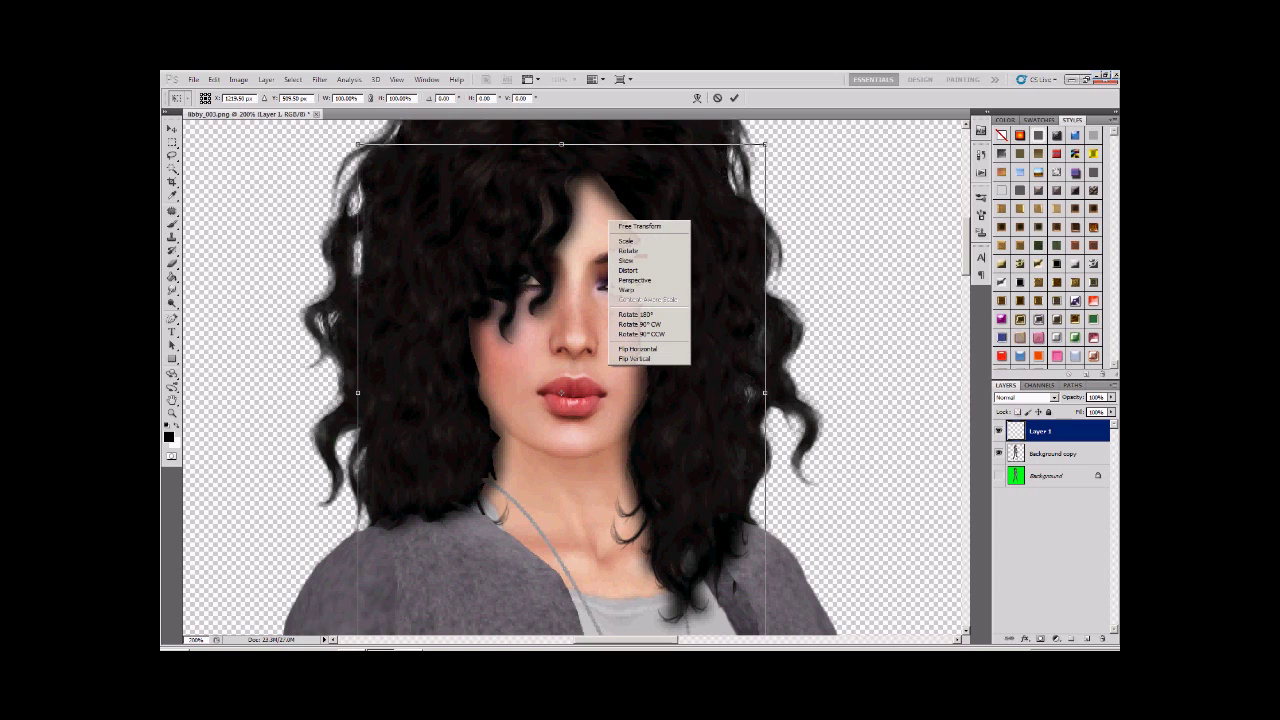
left_click(635, 289)
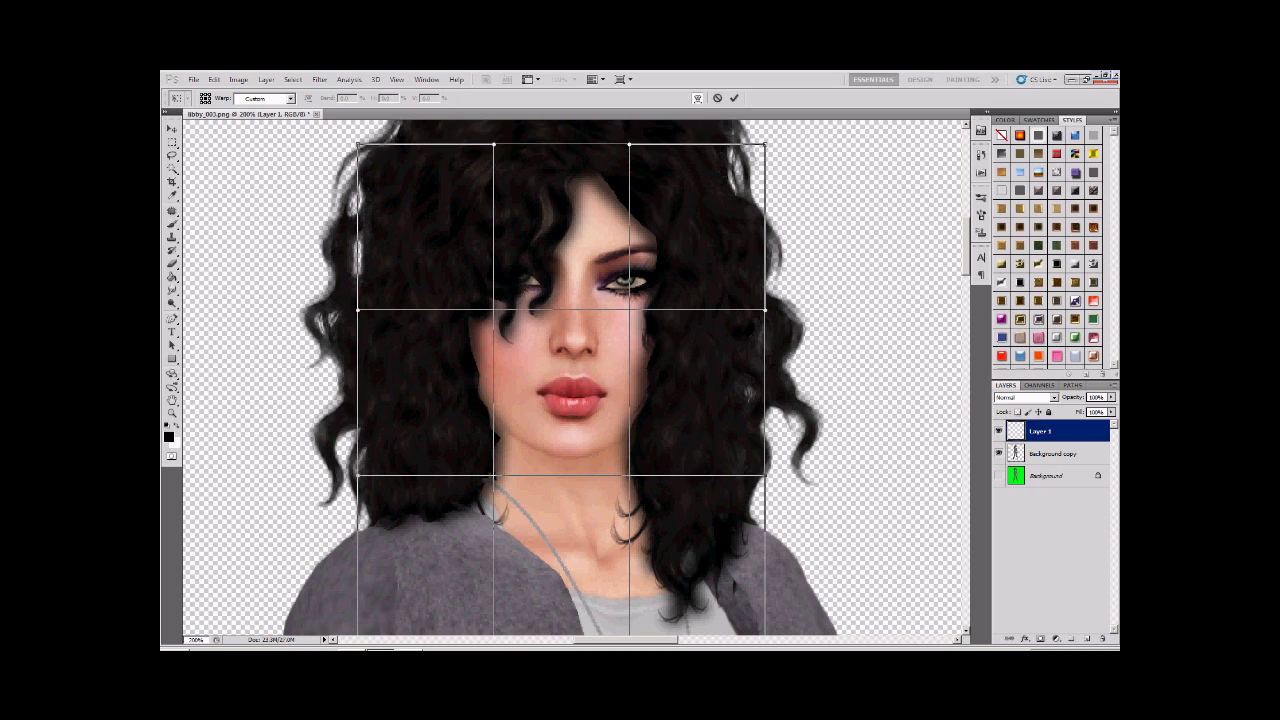
left_click_drag(629, 144, 632, 125)
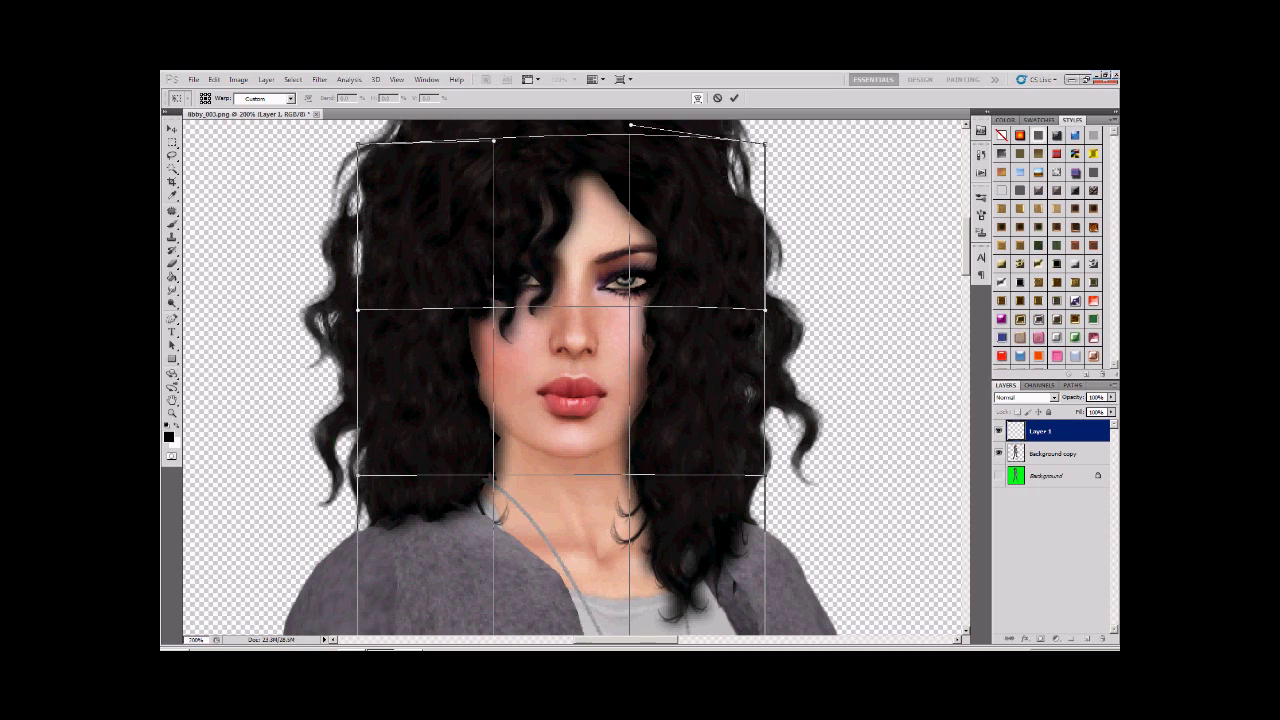
left_click_drag(630, 307, 628, 303)
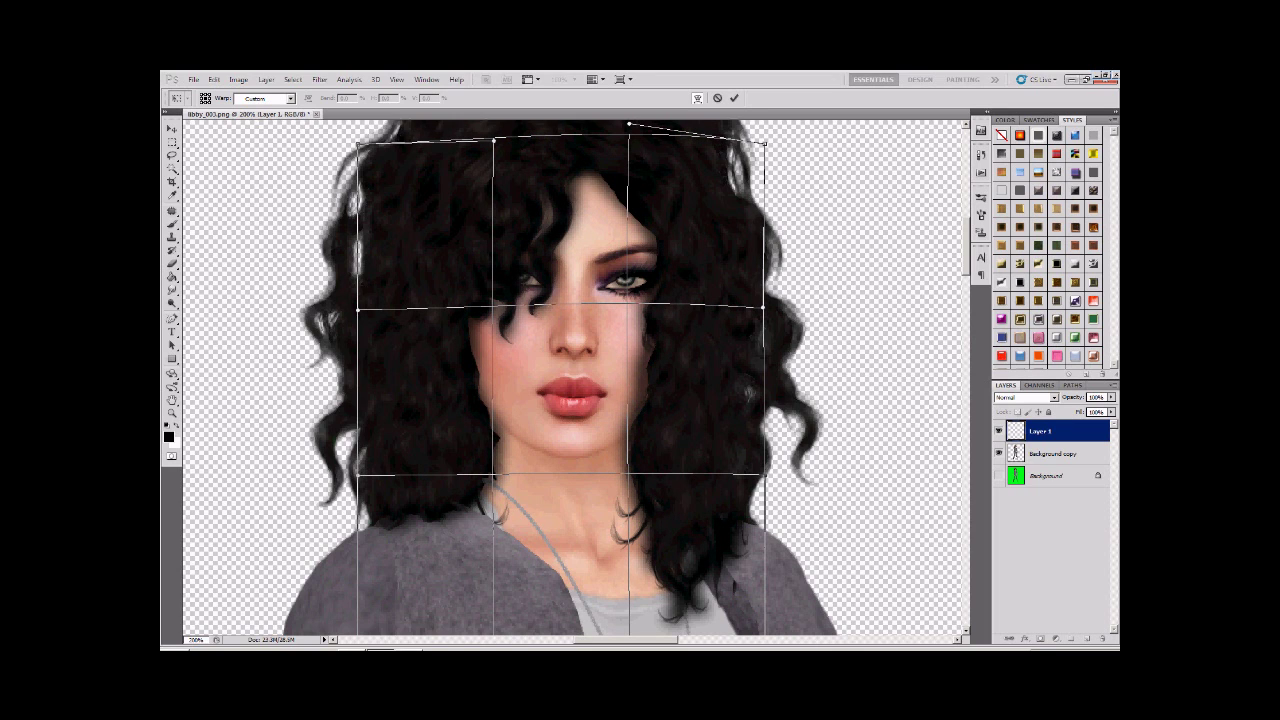
left_click_drag(628, 462, 630, 462)
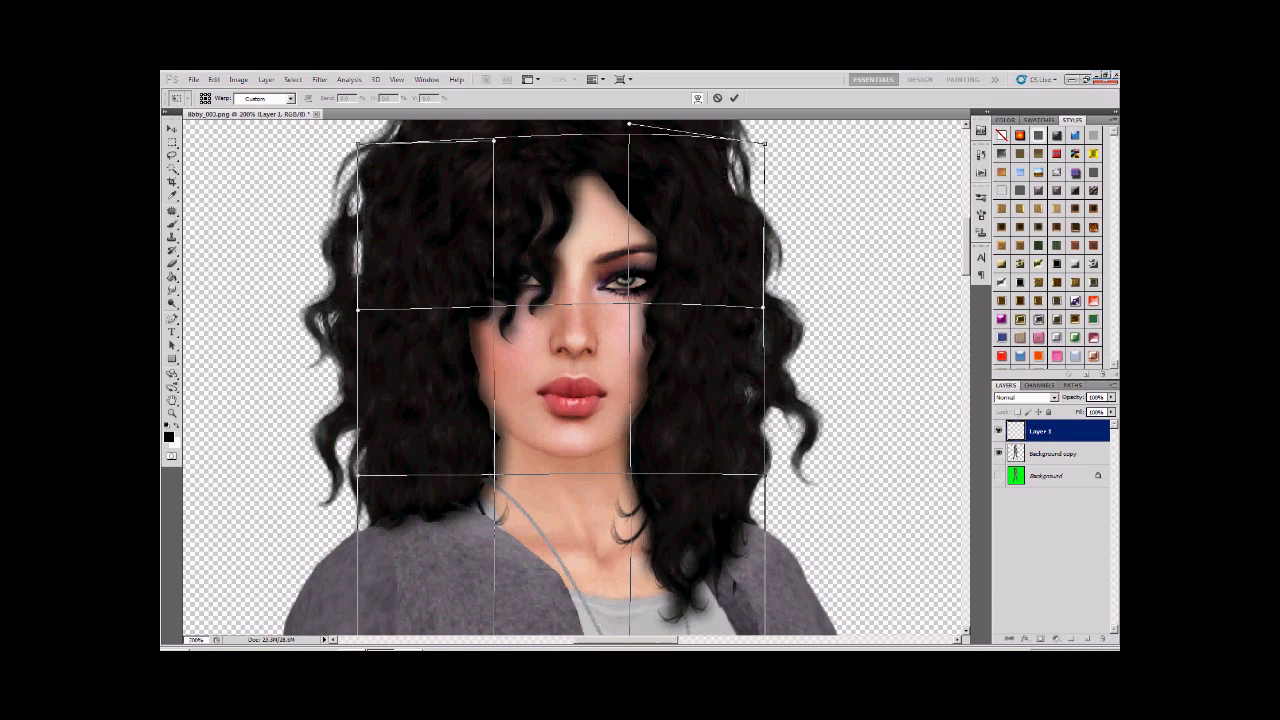
left_click_drag(496, 474, 496, 477)
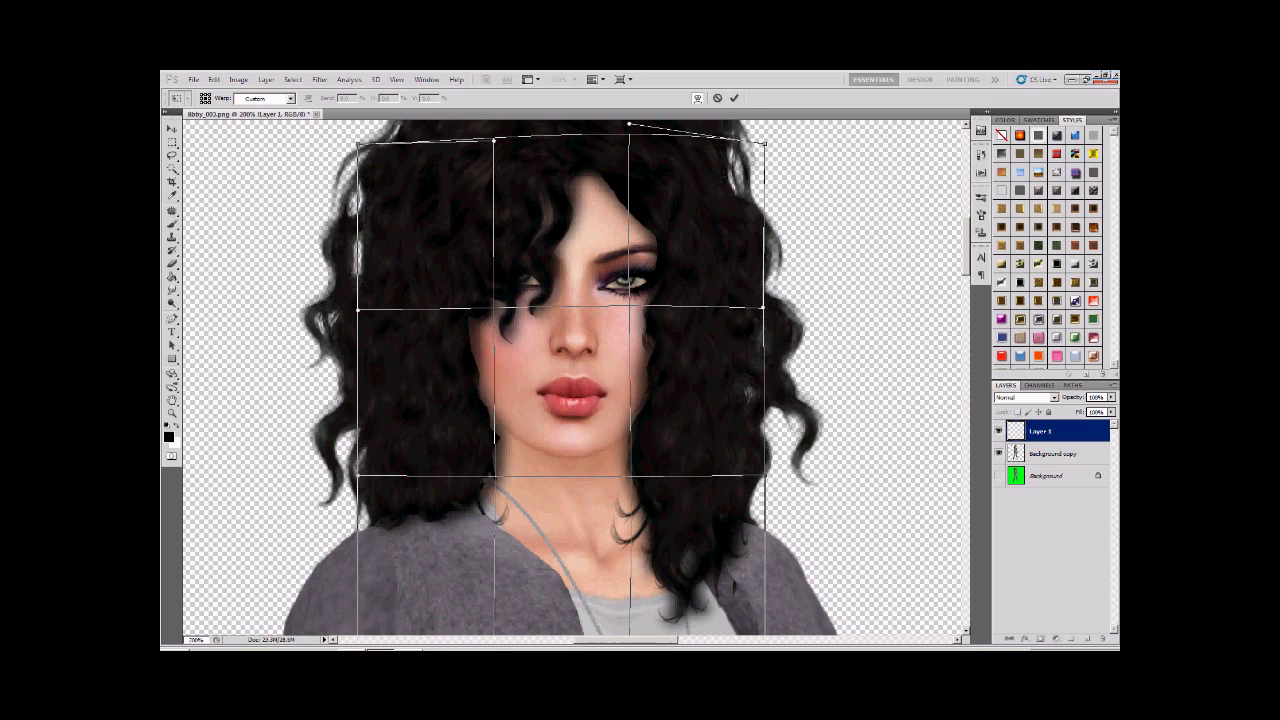
left_click_drag(358, 310, 356, 312)
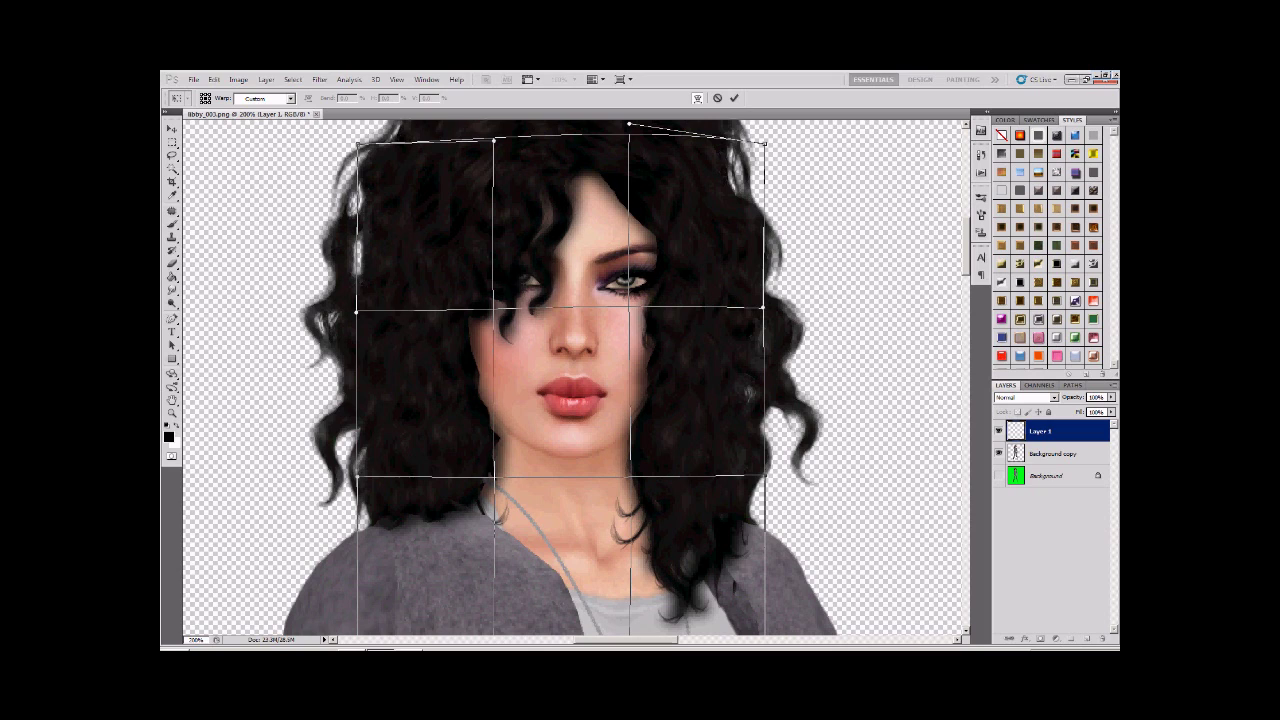
left_click_drag(494, 477, 493, 476)
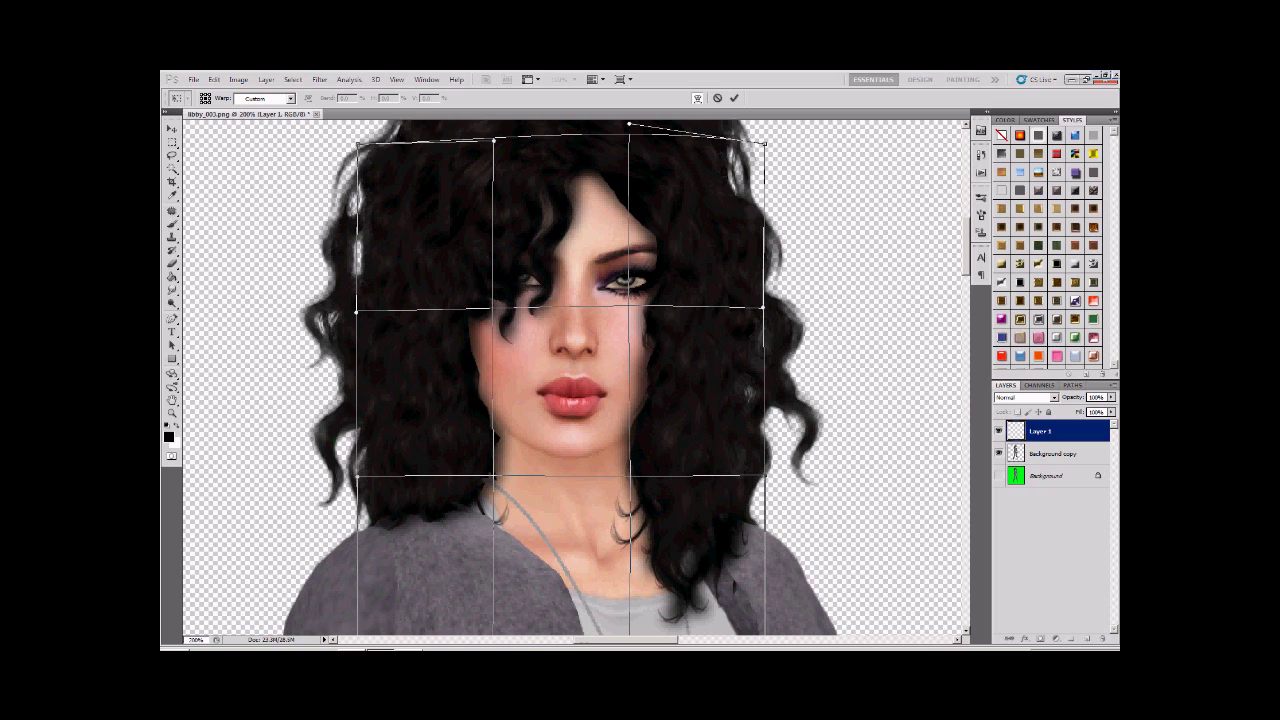
left_click_drag(494, 308, 496, 308)
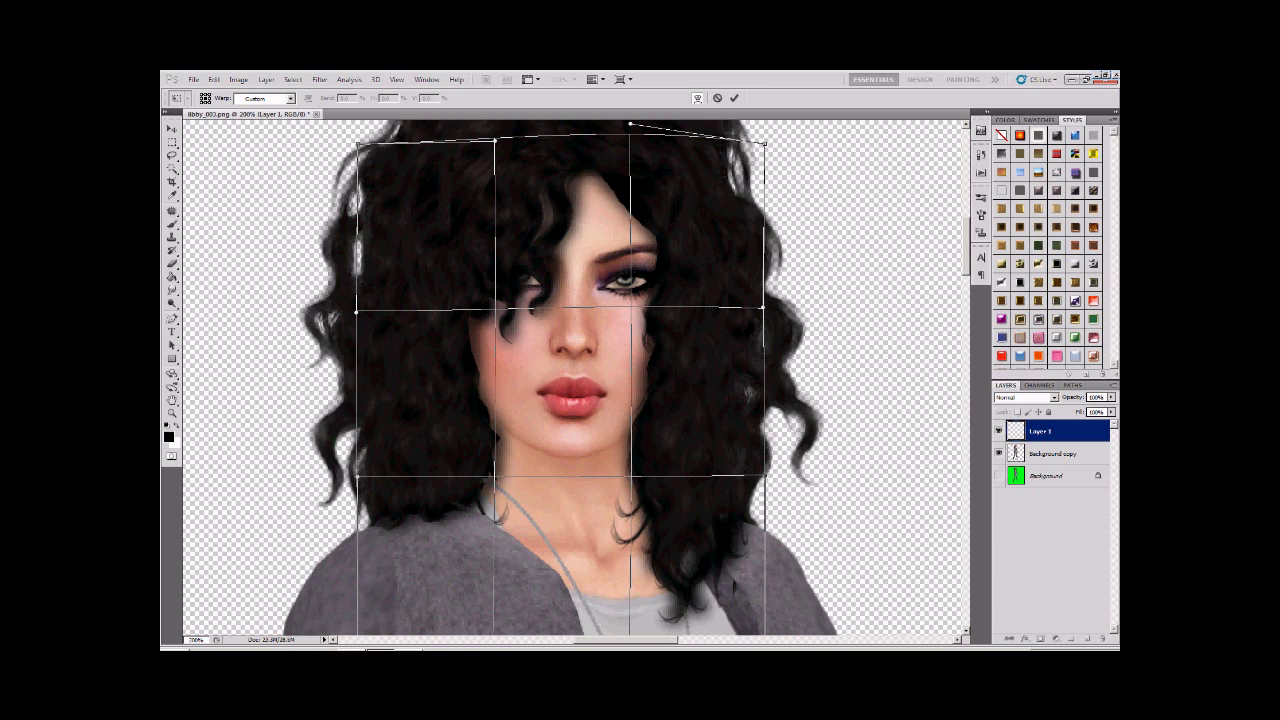
left_click(734, 98)
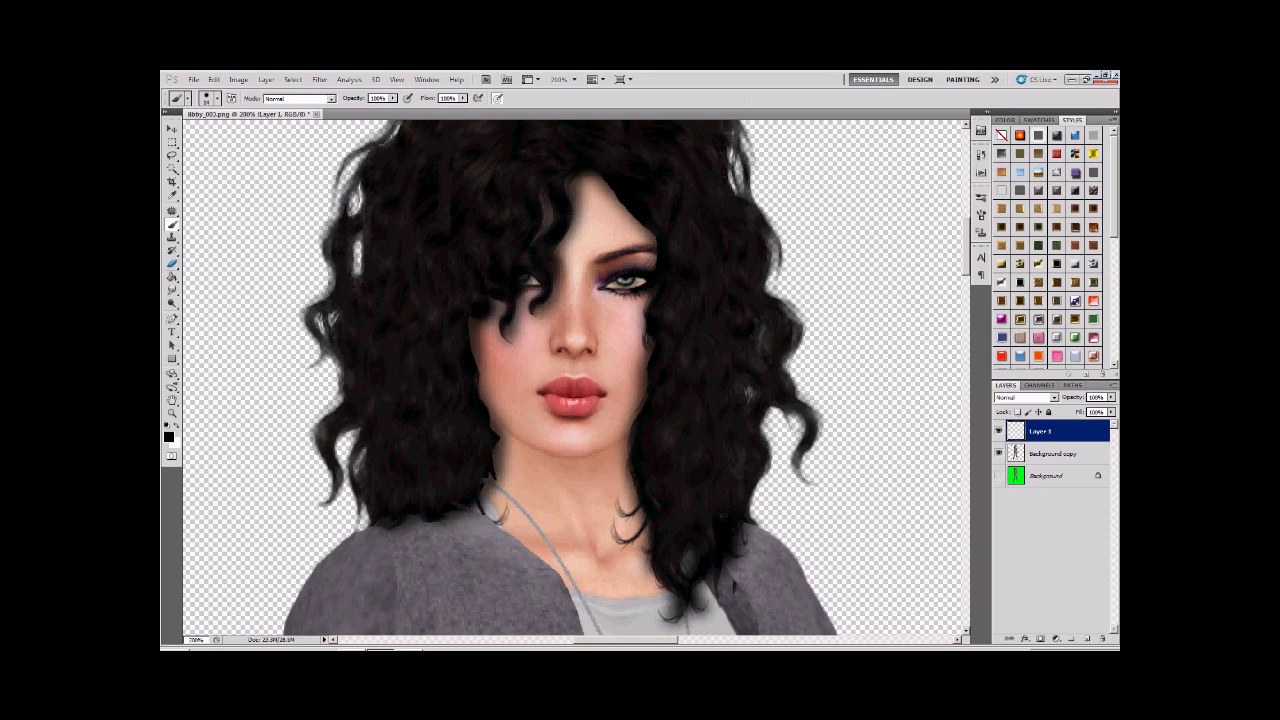
Erase excess shadow at the forehead hairline and around the fringe curls with a small, soft Eraser at 22% opacity
key("e")
left_click(217, 98)
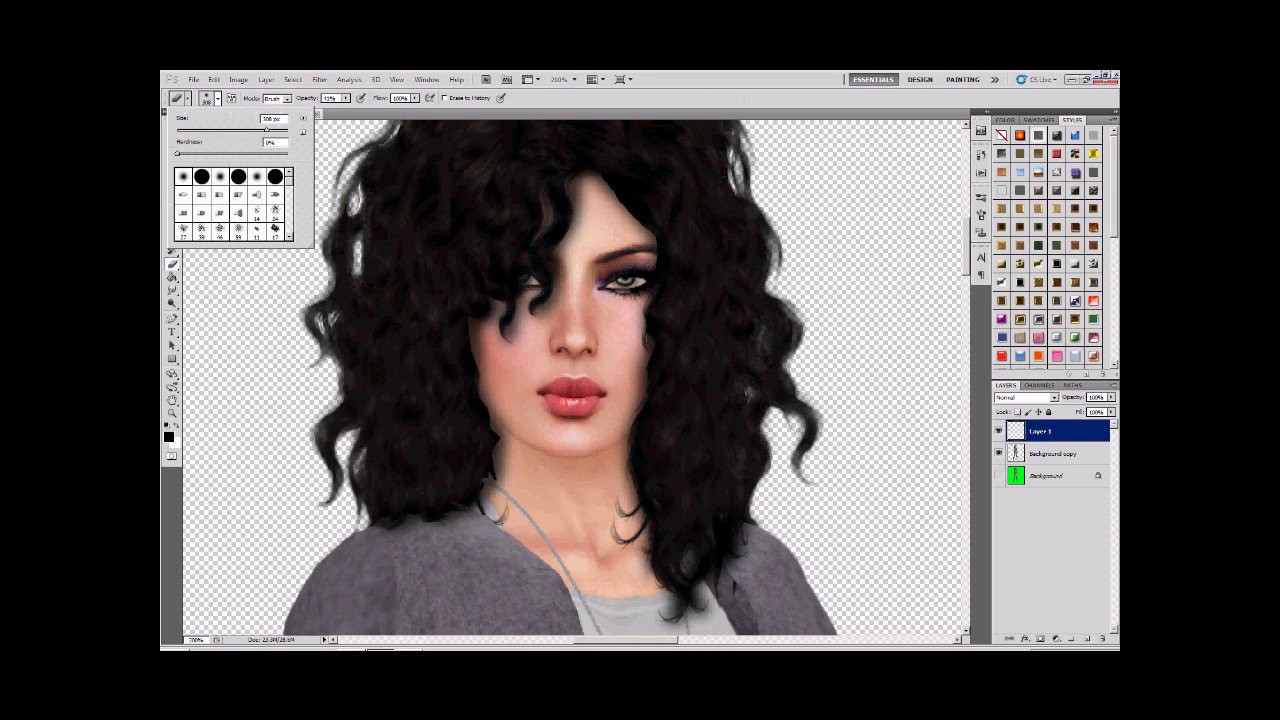
left_click_drag(266, 130, 201, 130)
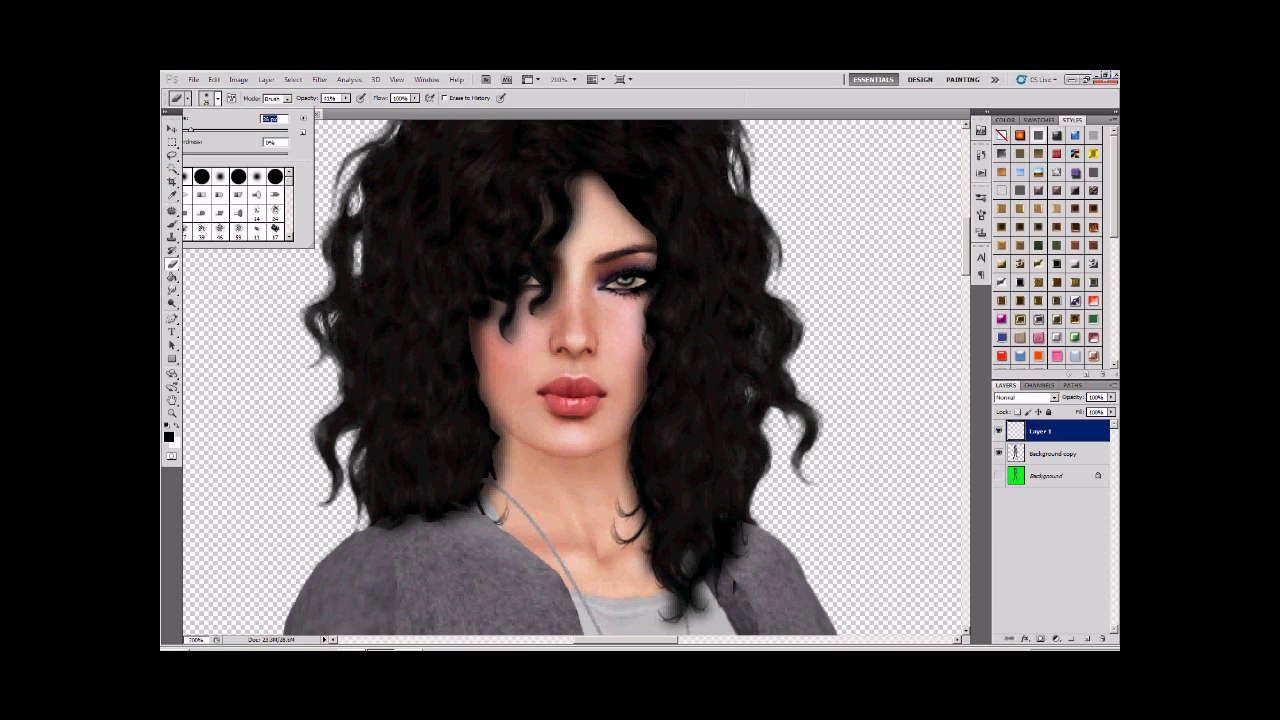
key("Return")
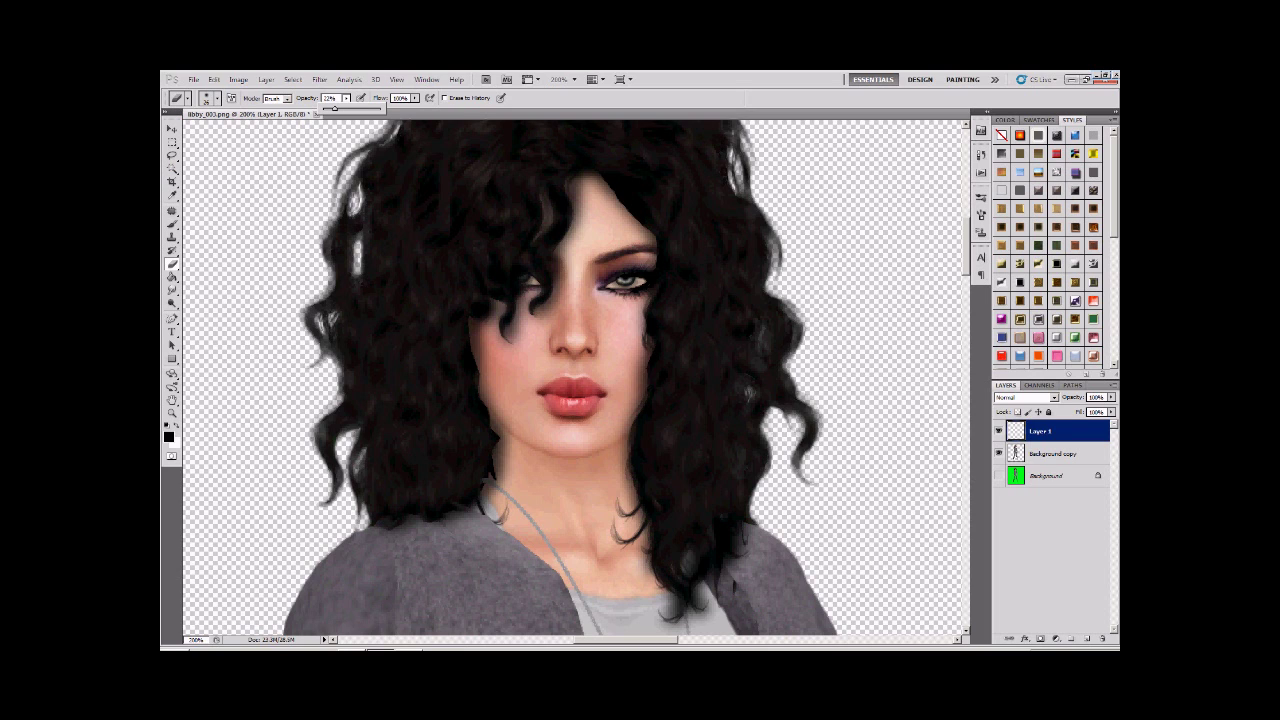
key("Return")
mouse_move(582, 188)
left_mouse_down()
mouse_move(570, 240)
mouse_move(585, 180)
left_mouse_up()
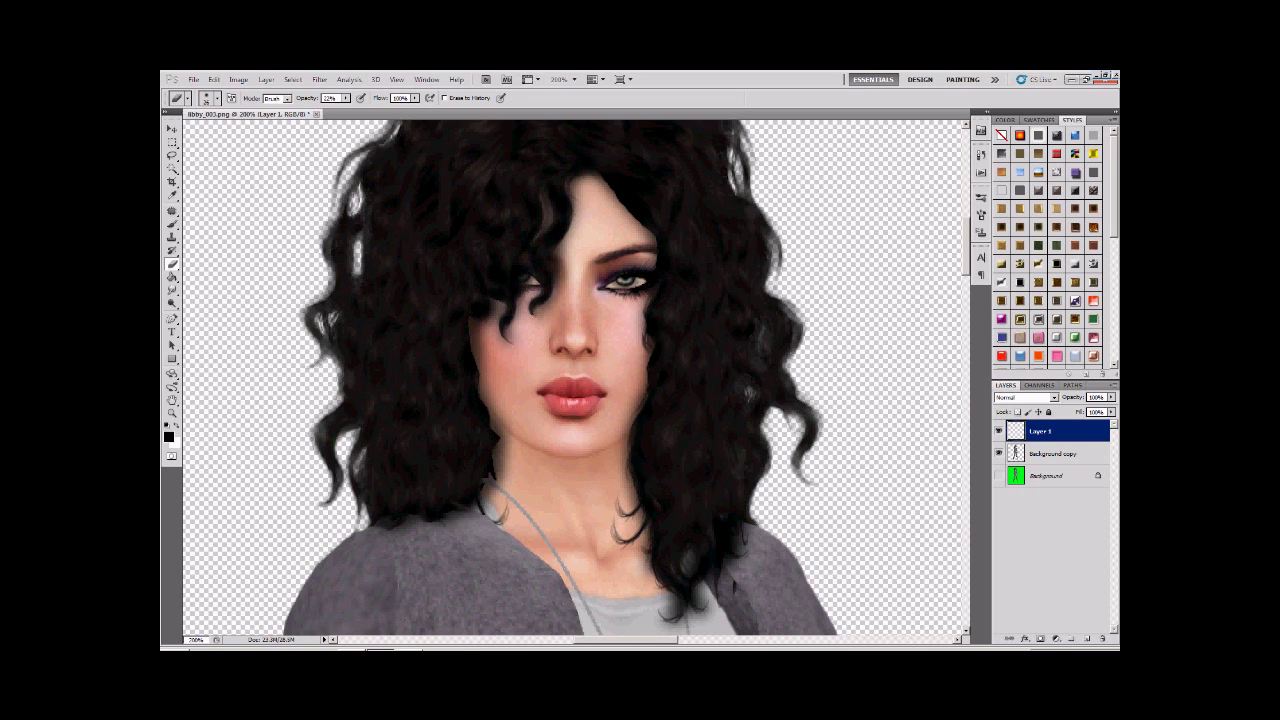
left_click_drag(491, 326, 495, 314)
left_click(492, 336)
left_click(513, 330)
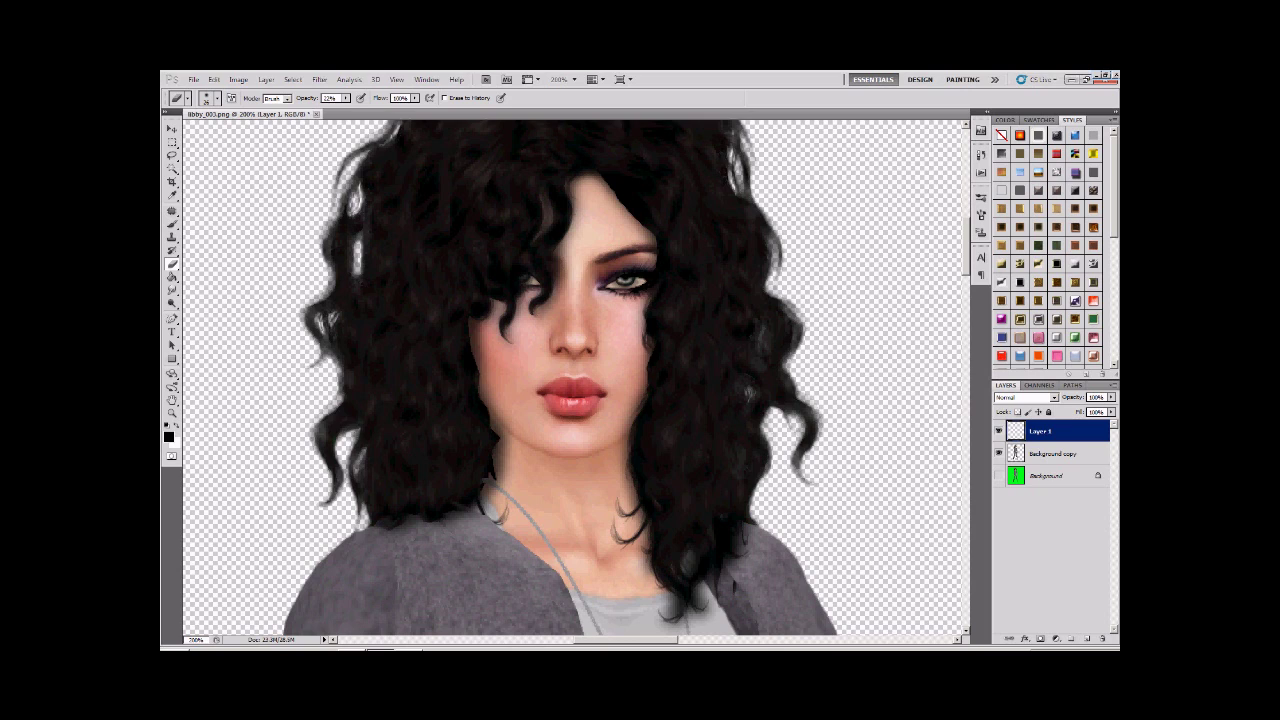
Lightly erase excess shadow along the cheek and jaw on the fringe side, down to the neck and collar
left_click(479, 344)
left_click(481, 342)
left_click_drag(480, 332, 500, 470)
left_click(504, 437)
left_click(500, 472)
left_click(502, 473)
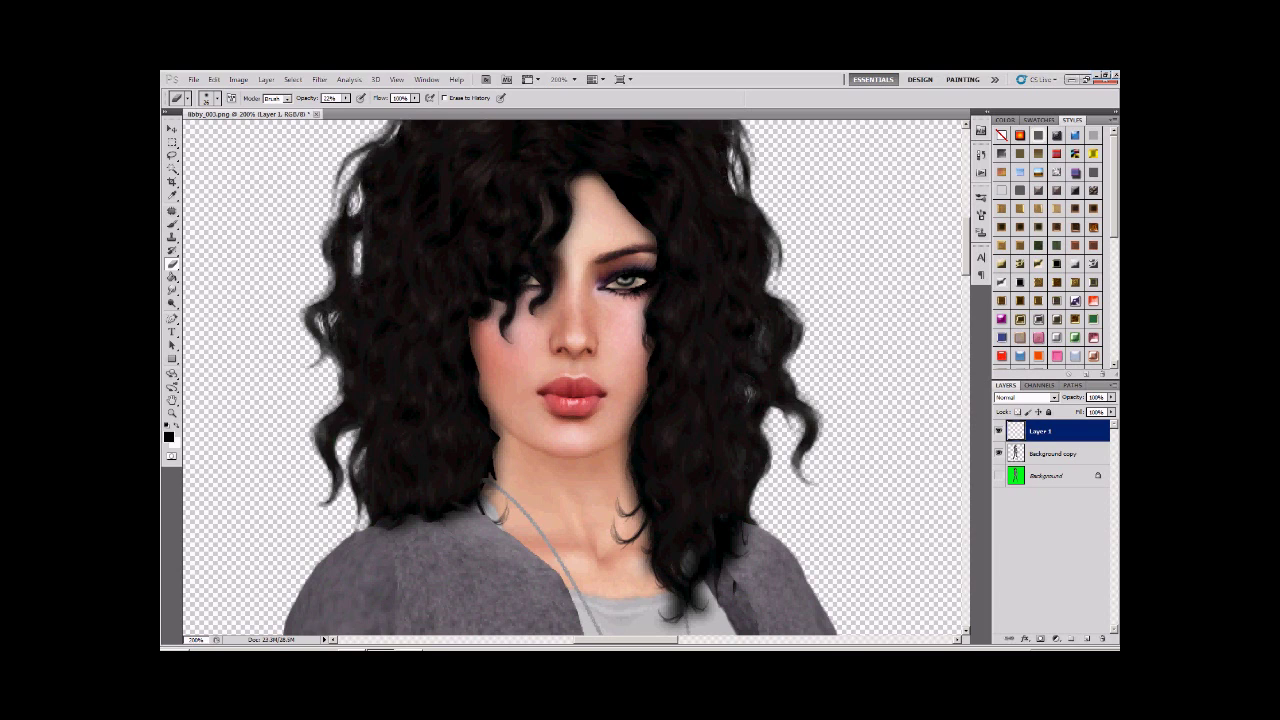
left_click(488, 493)
left_click(496, 422)
Examine the softened hair shadows on the whole figure and close up around the face
key("ctrl+minus")
key("ctrl+minus")
key("ctrl+minus")
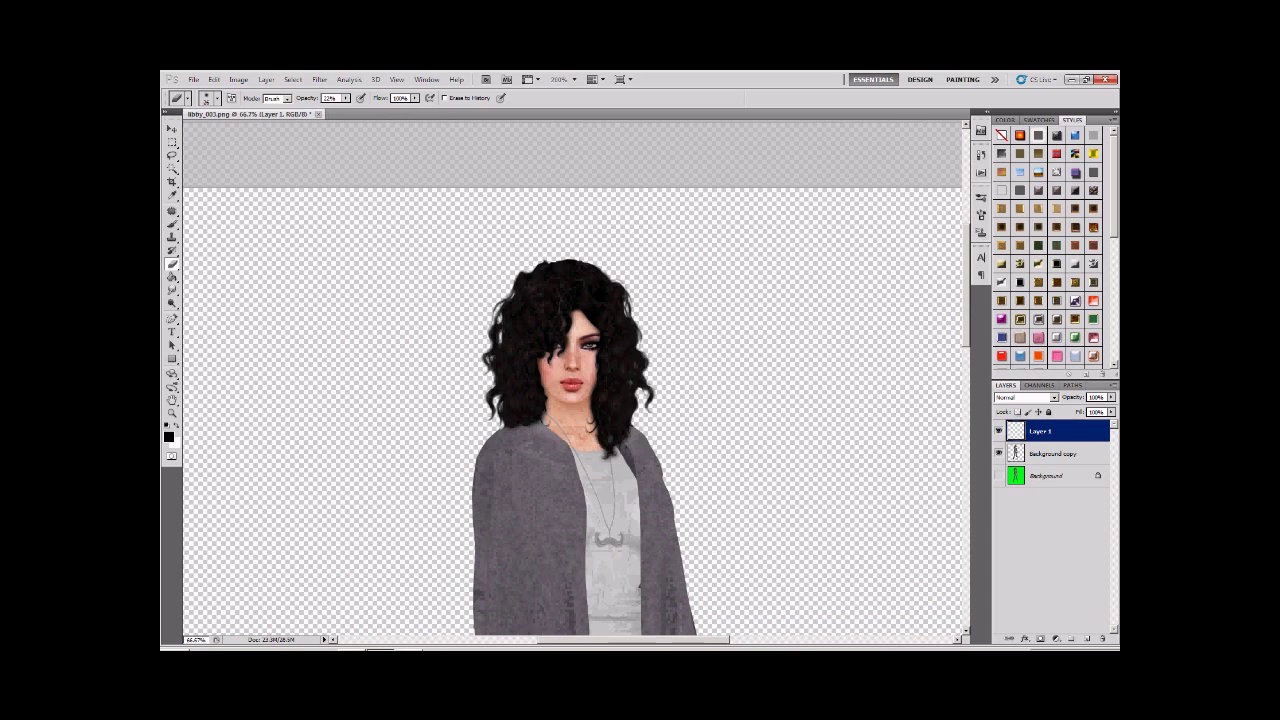
key("ctrl+minus")
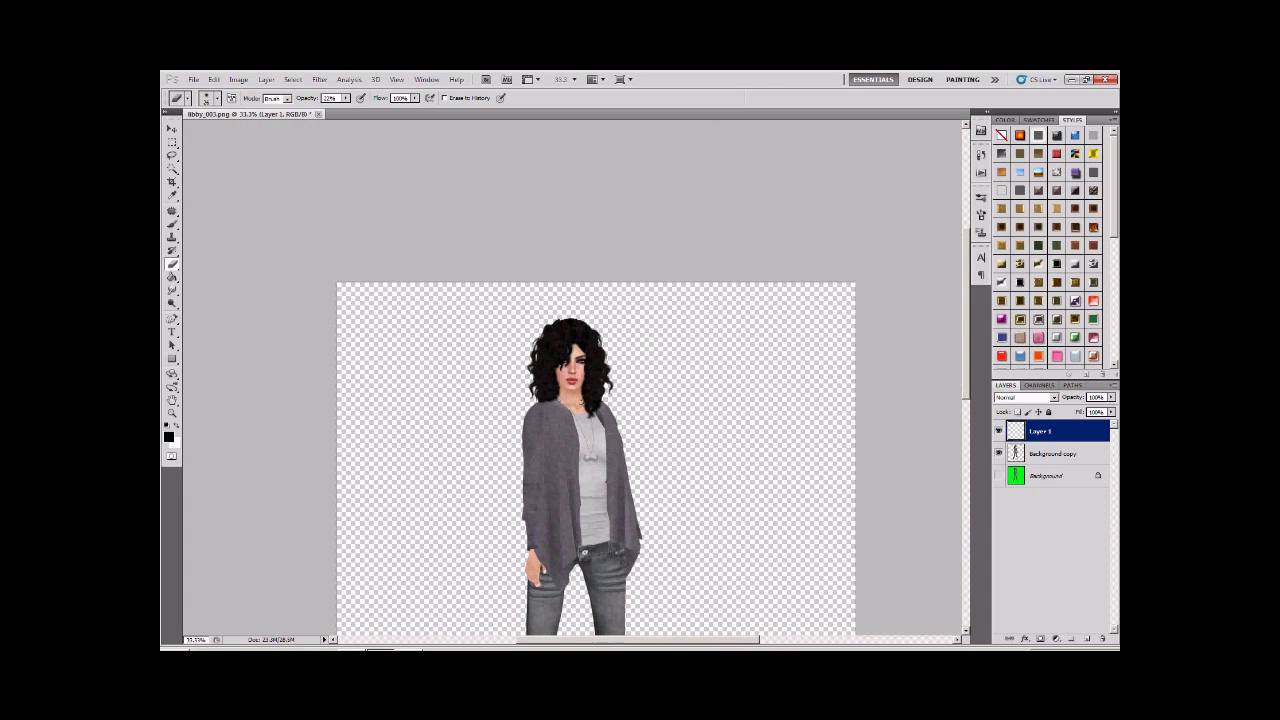
scroll(572, 377, "down", 4)
scroll(572, 377, "down", 1)
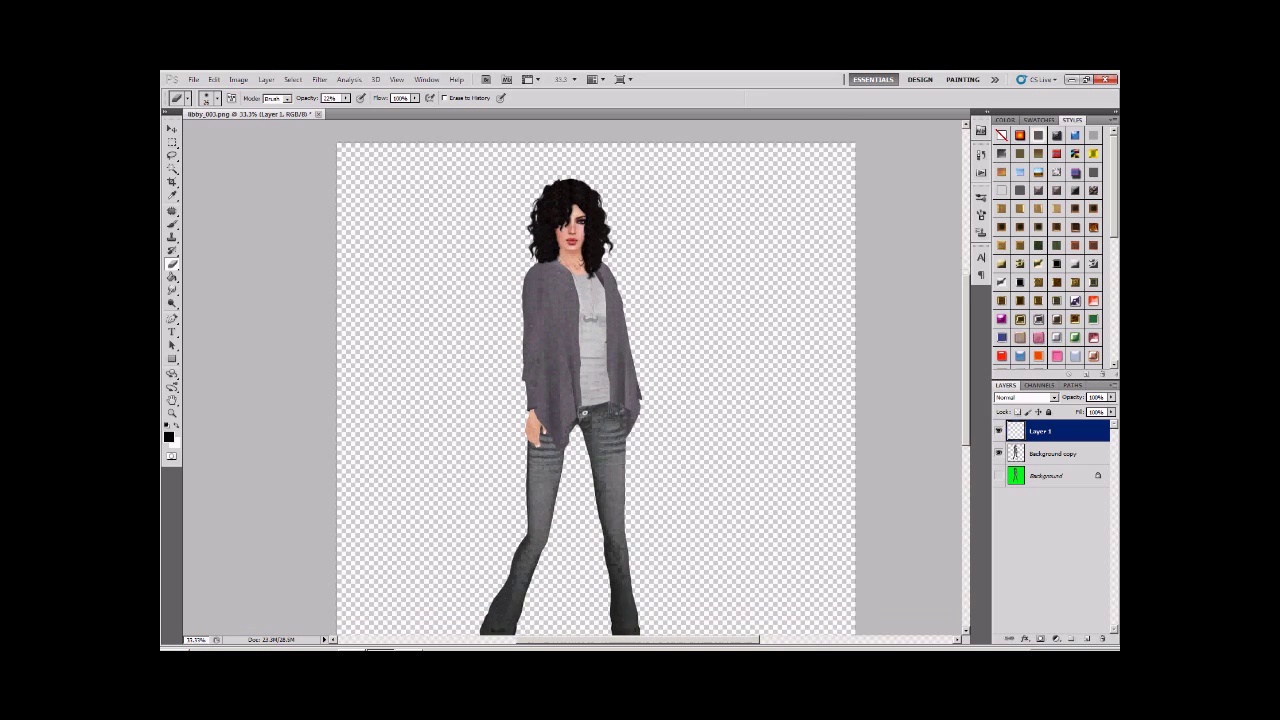
scroll(596, 400, "down", 1)
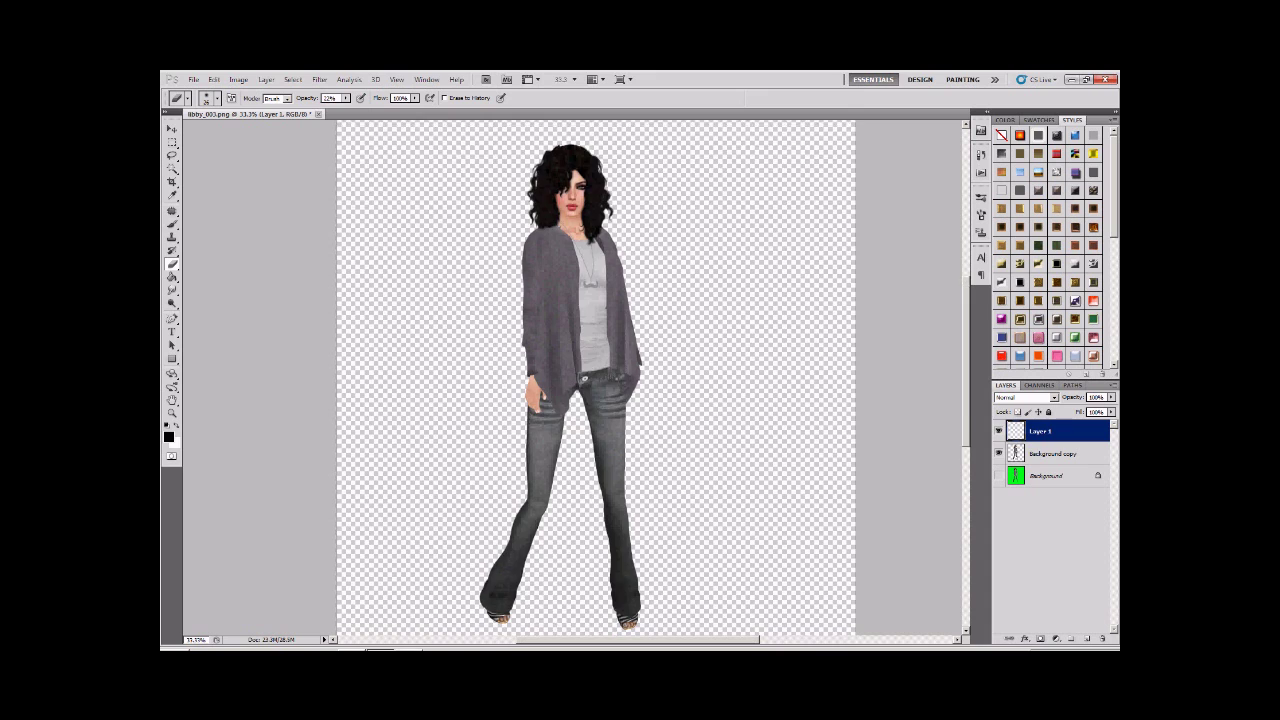
scroll(596, 377, "up", 3)
scroll(596, 377, "down", 2)
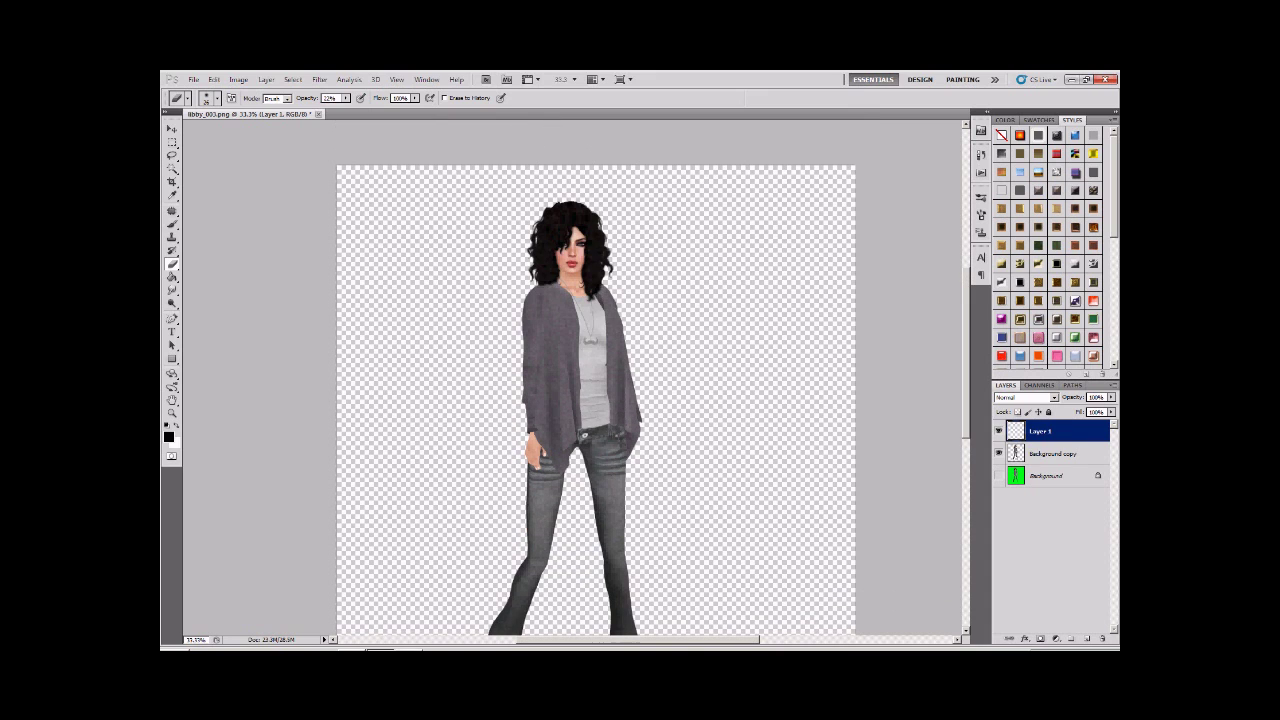
scroll(545, 205, "up", 10)
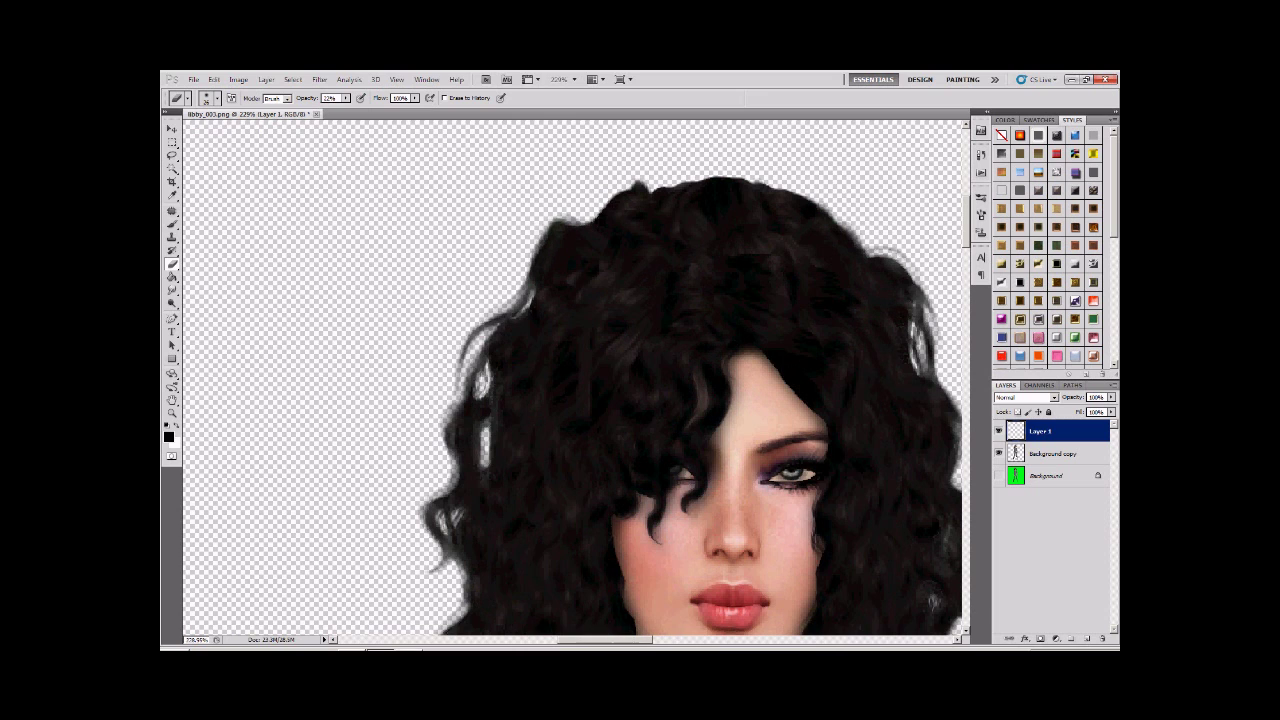
scroll(572, 377, "down", 5)
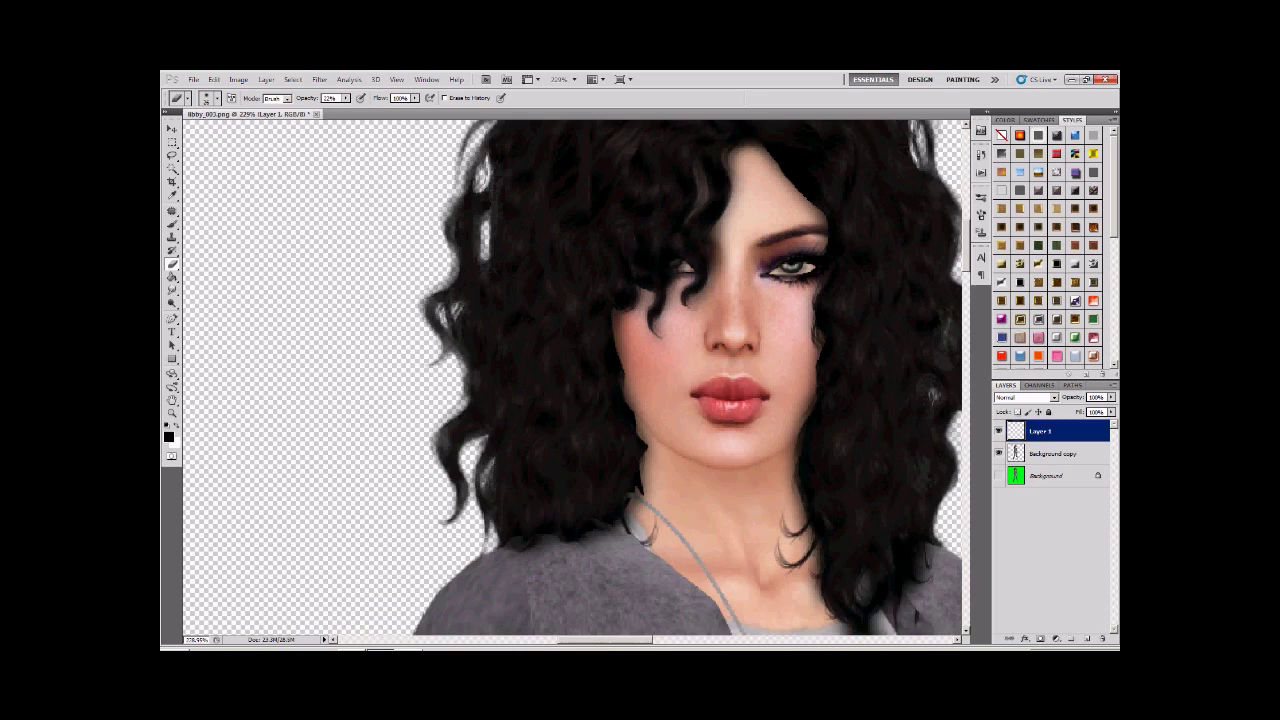
scroll(572, 377, "up", 2)
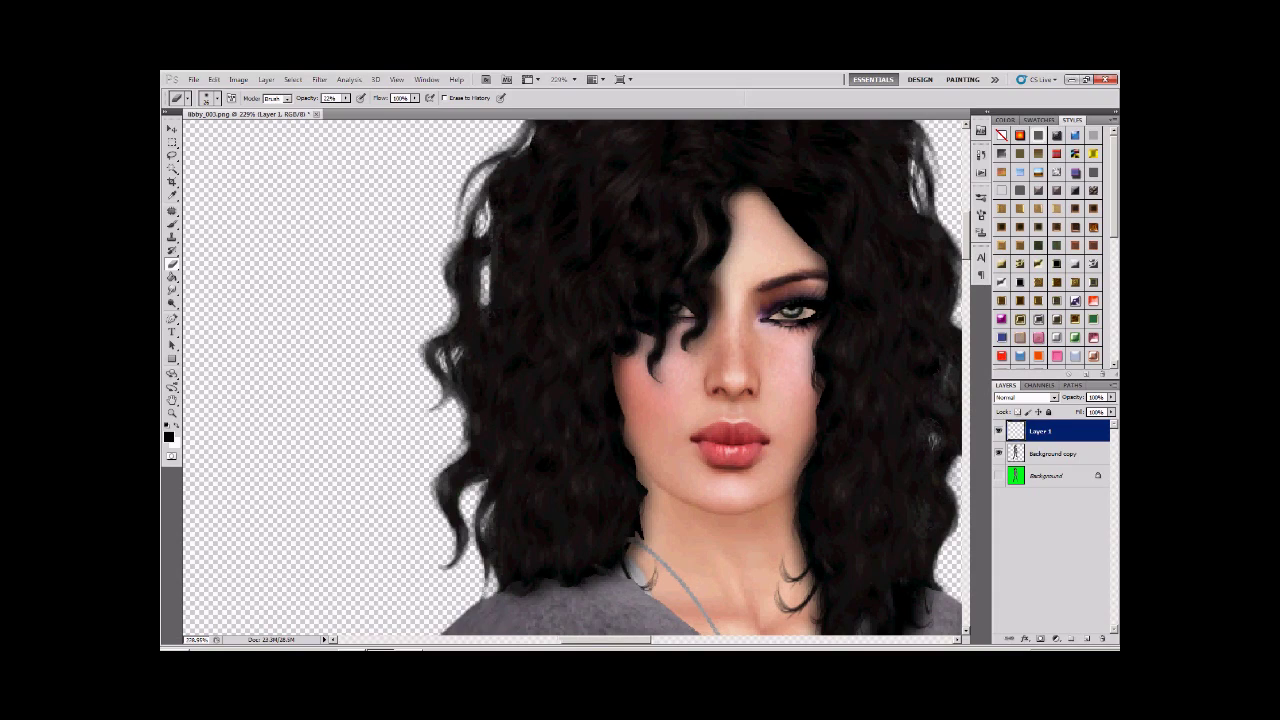
Paint a thin black line along the lower lash line of the uncovered eye with a very small brush
scroll(761, 291, "up", 4)
scroll(809, 280, "up", 2)
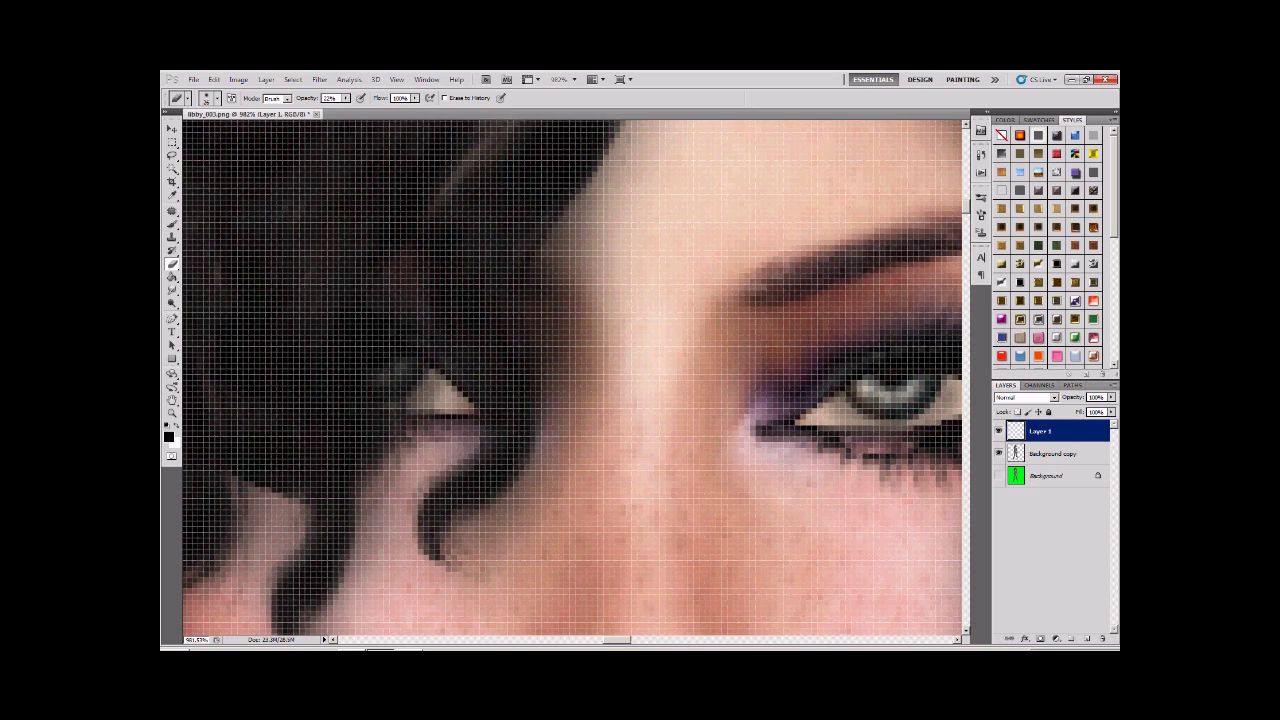
scroll(572, 377, "right", 4)
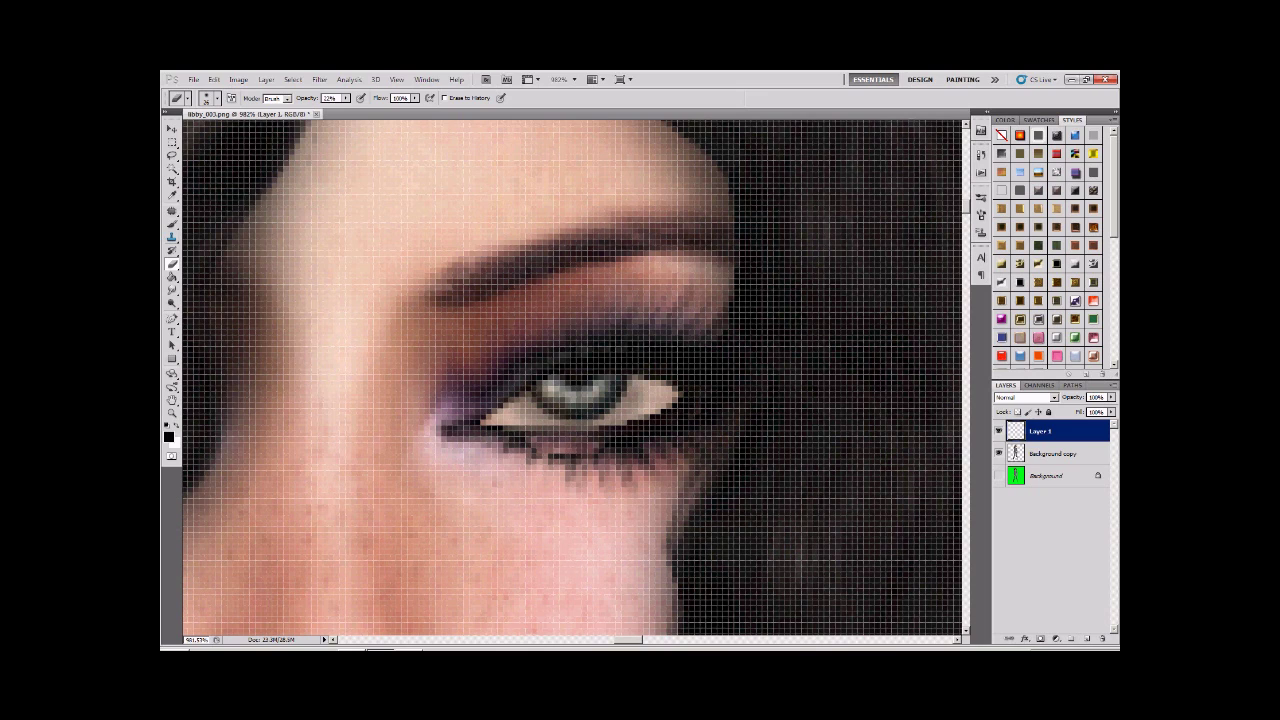
key("b")
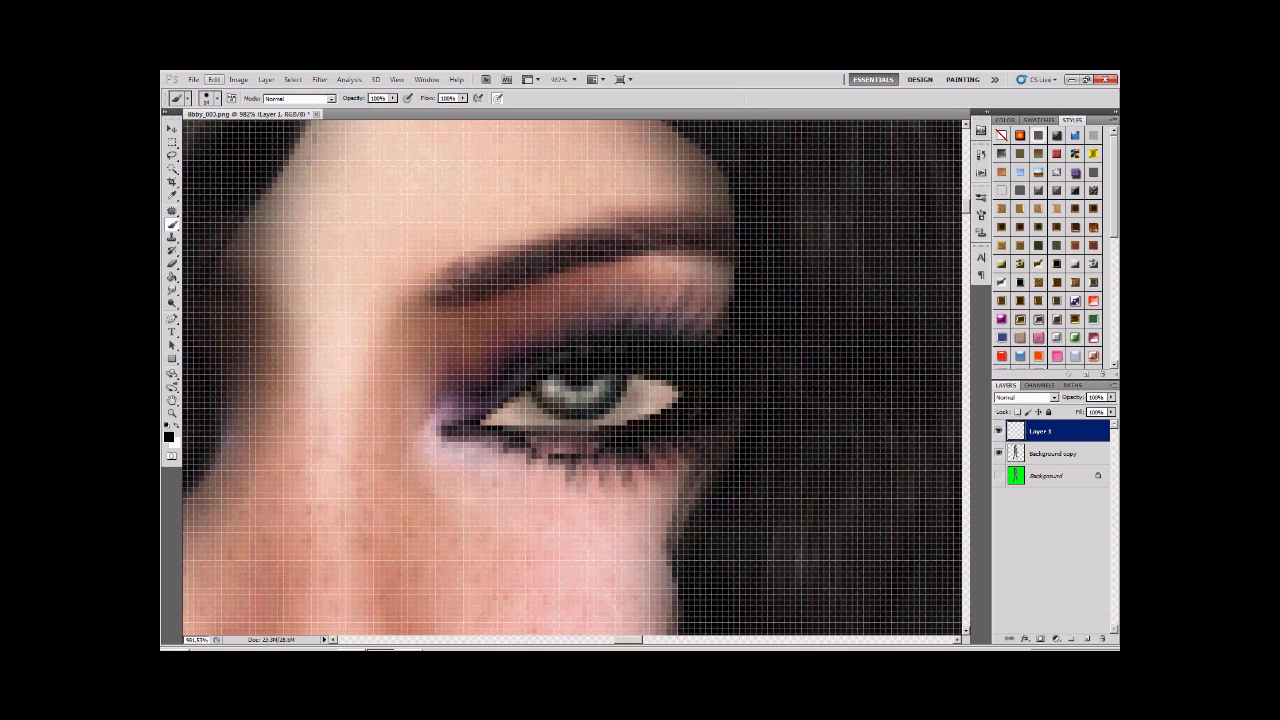
left_click(216, 98)
left_click_drag(184, 130, 181, 130)
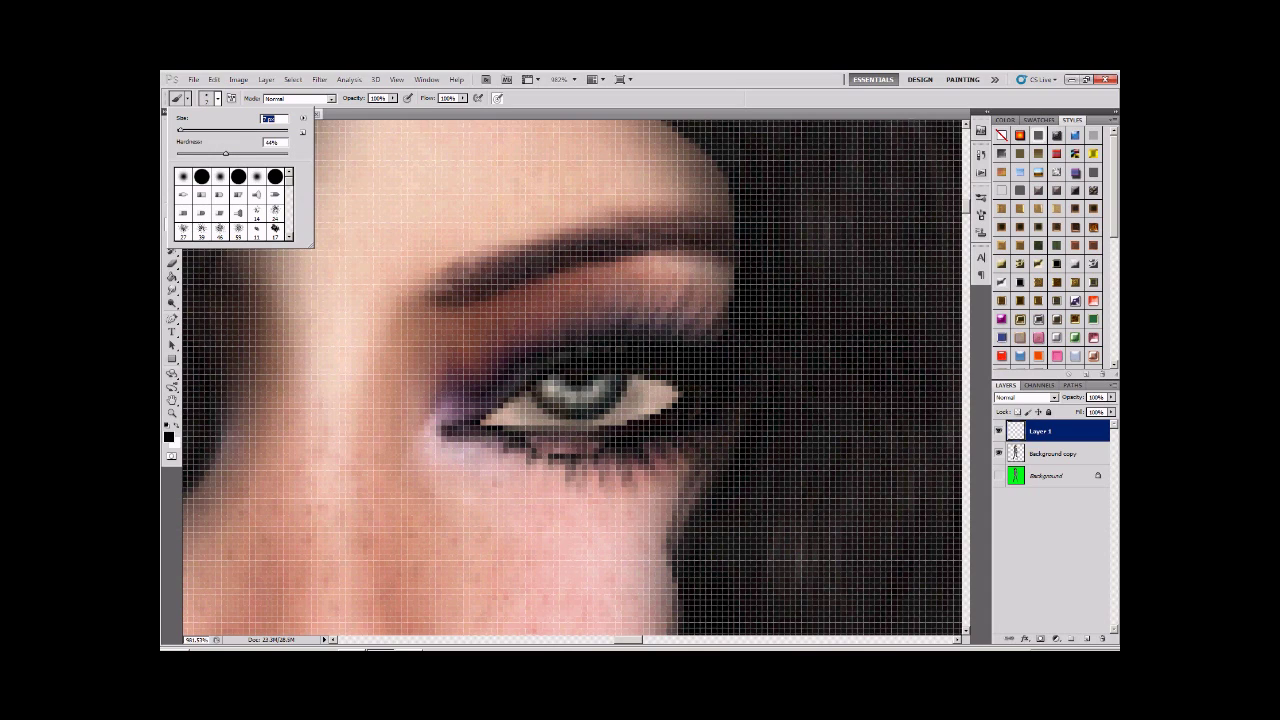
left_click_drag(180, 130, 177, 130)
key("Return")
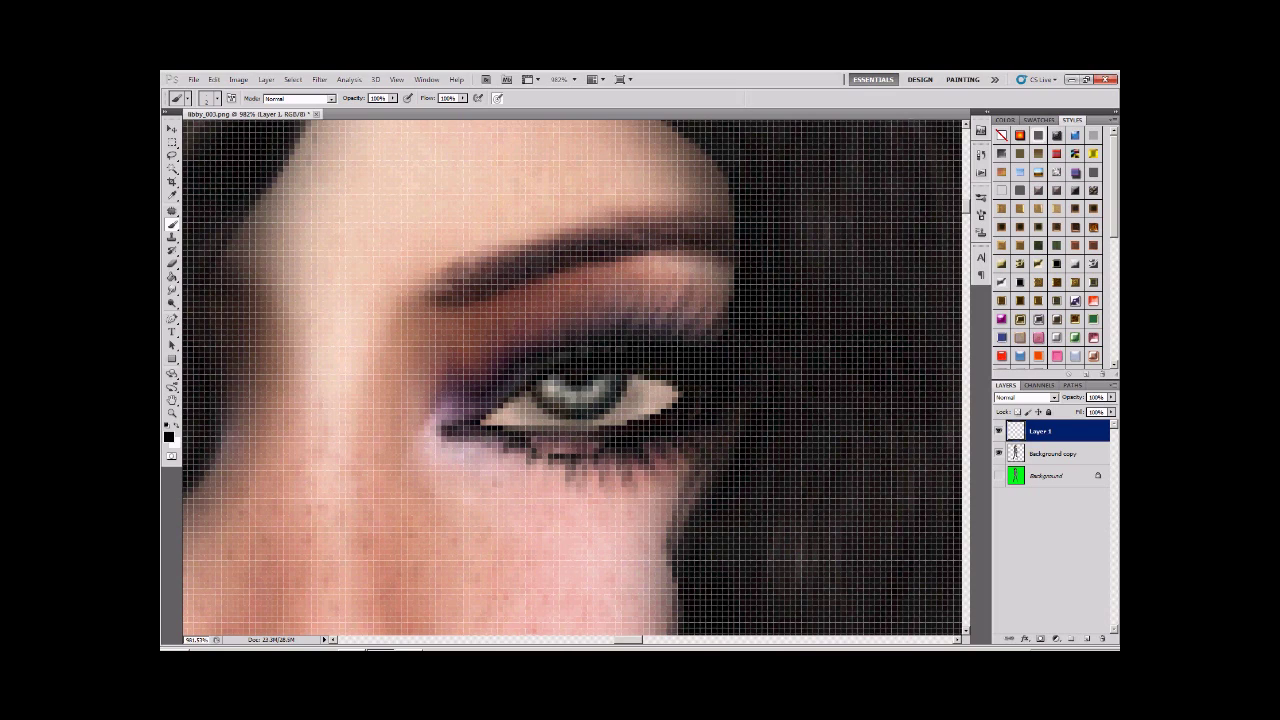
mouse_move(530, 441)
left_mouse_down()
mouse_move(602, 436)
mouse_move(536, 442)
mouse_move(594, 445)
mouse_move(543, 453)
left_mouse_up()
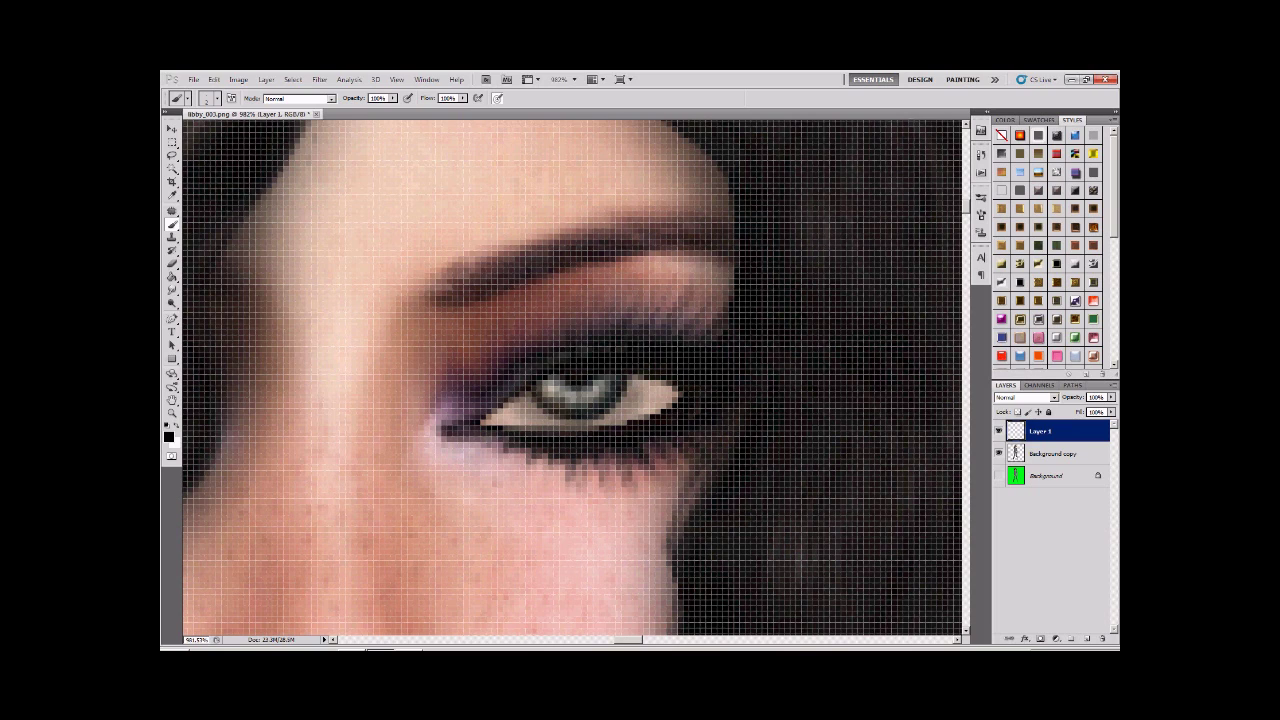
left_click_drag(518, 431, 555, 433)
Examine the darkened lower lash line from a distance and close up
key("ctrl+minus")
key("ctrl+minus")
key("ctrl+minus")
key("ctrl+minus")
key("ctrl+minus")
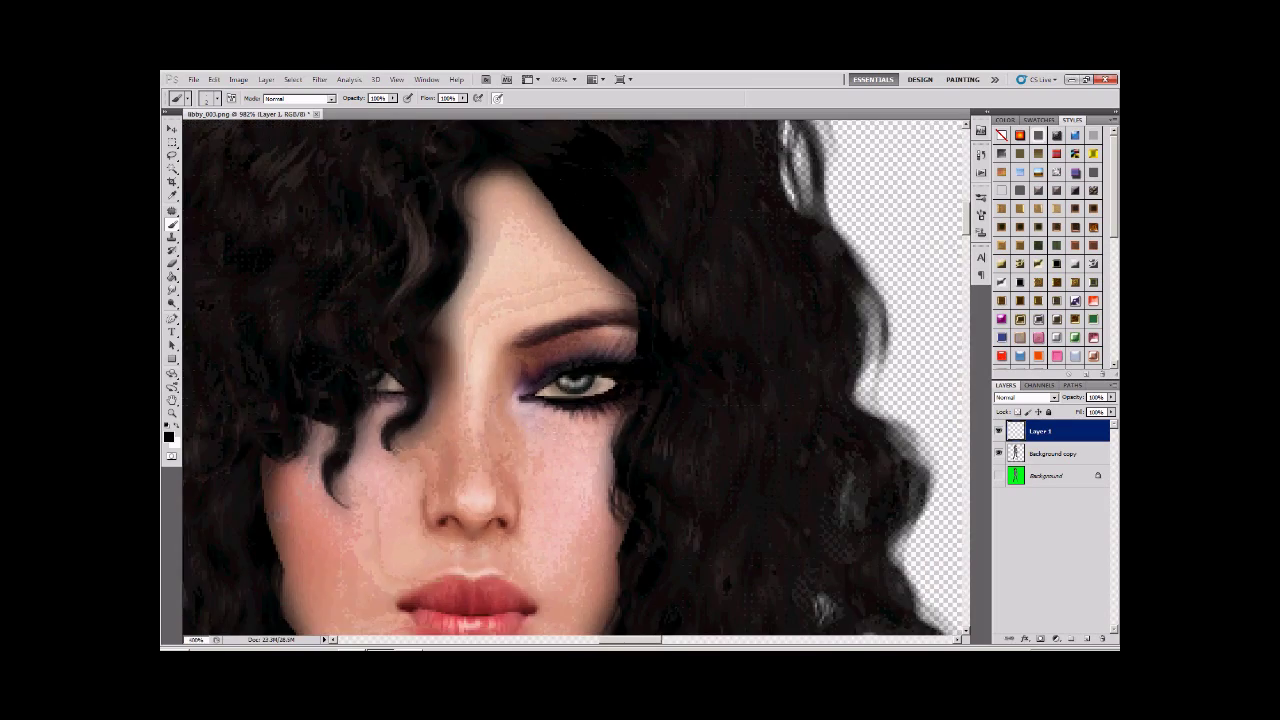
scroll(575, 390, "down", 8)
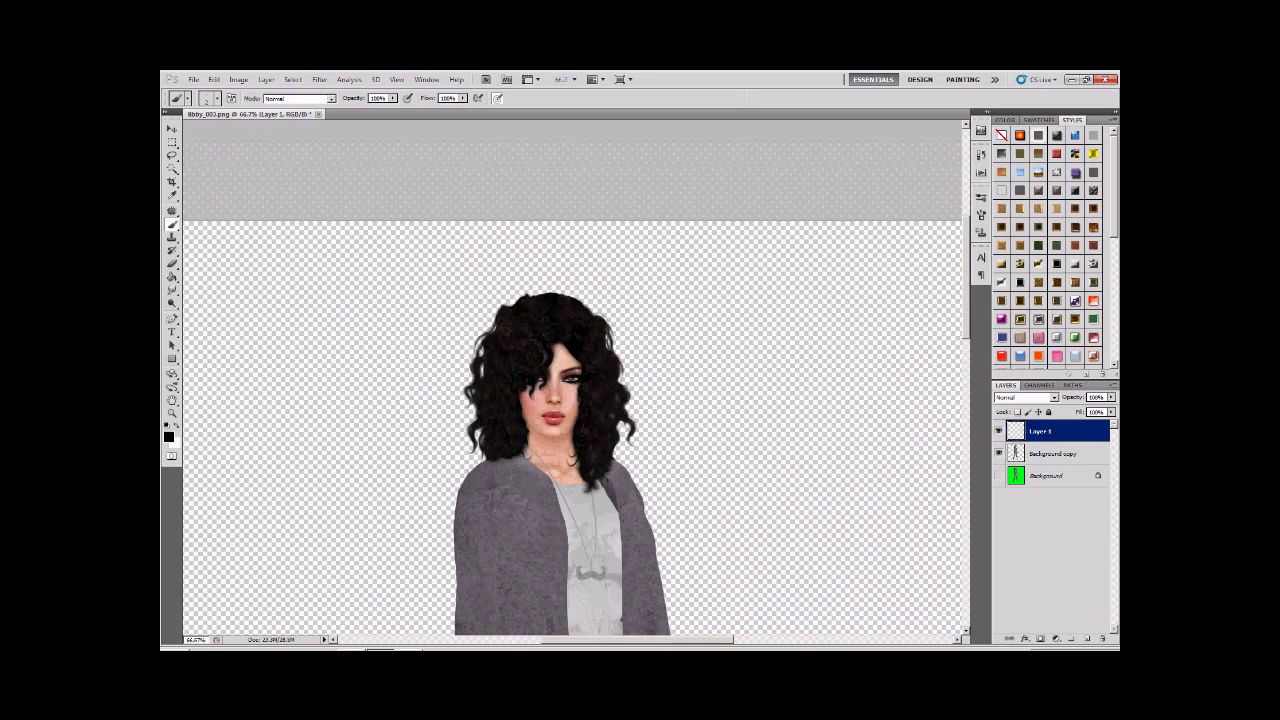
scroll(575, 390, "down", 1)
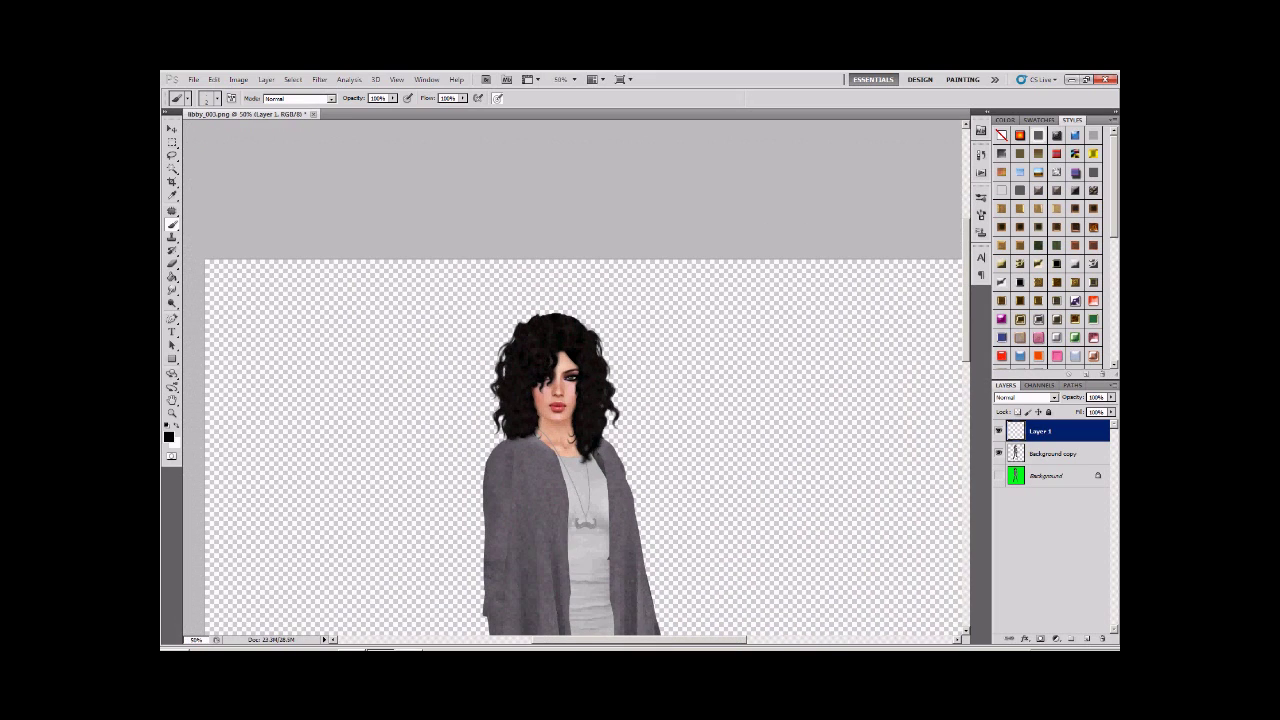
scroll(567, 371, "up", 8)
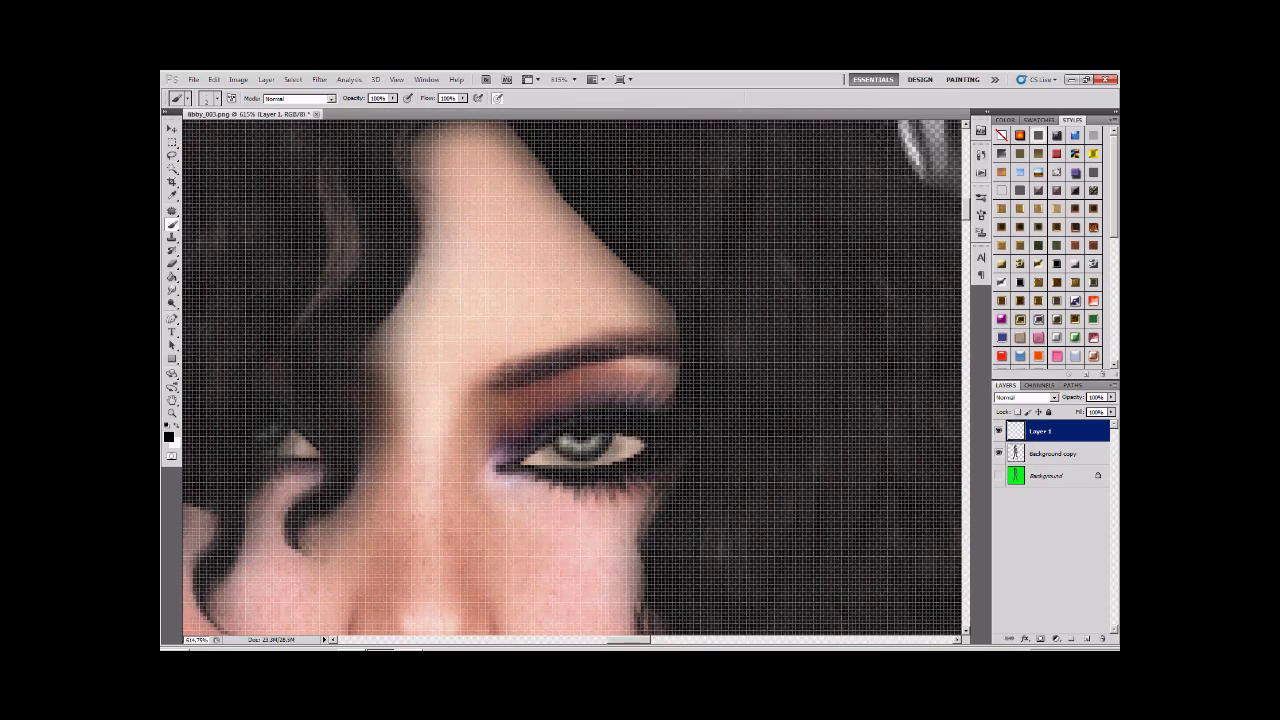
Add a new layer and paint thin black strokes along the upper lids of both eyes with a 5 px brush
scroll(572, 377, "down", 3)
scroll(572, 378, "down", 3)
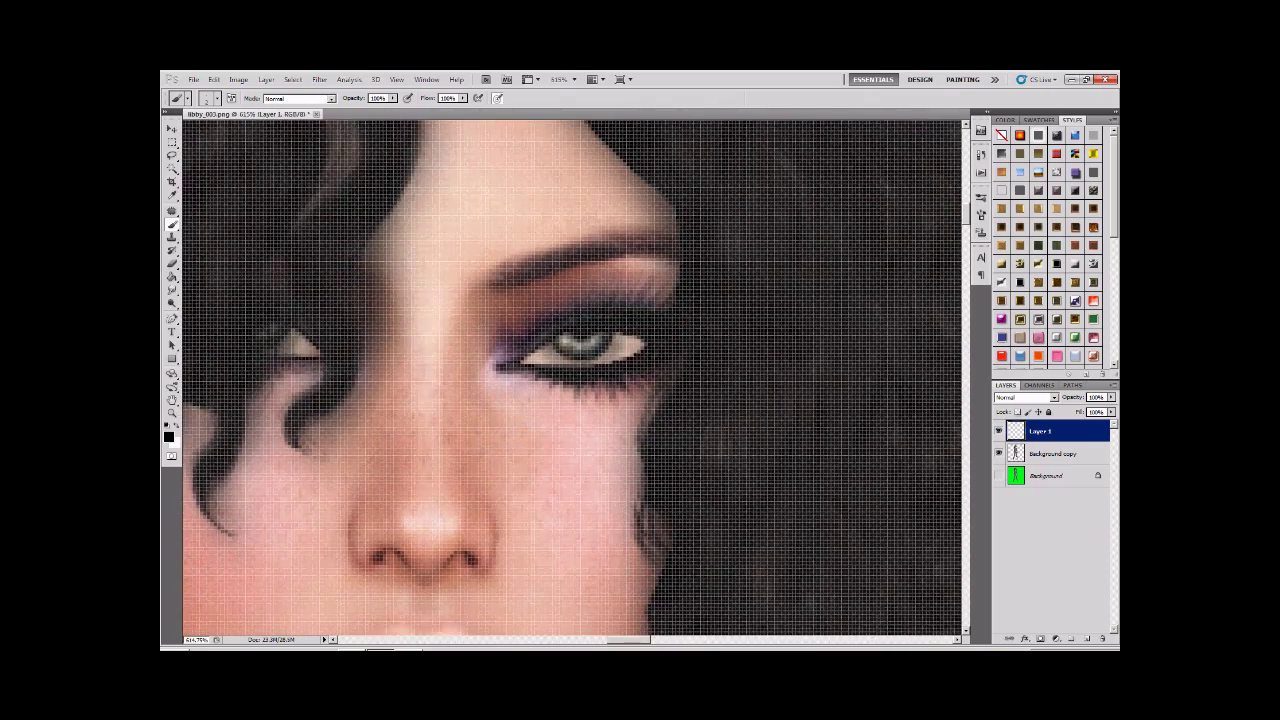
scroll(572, 378, "up", 1)
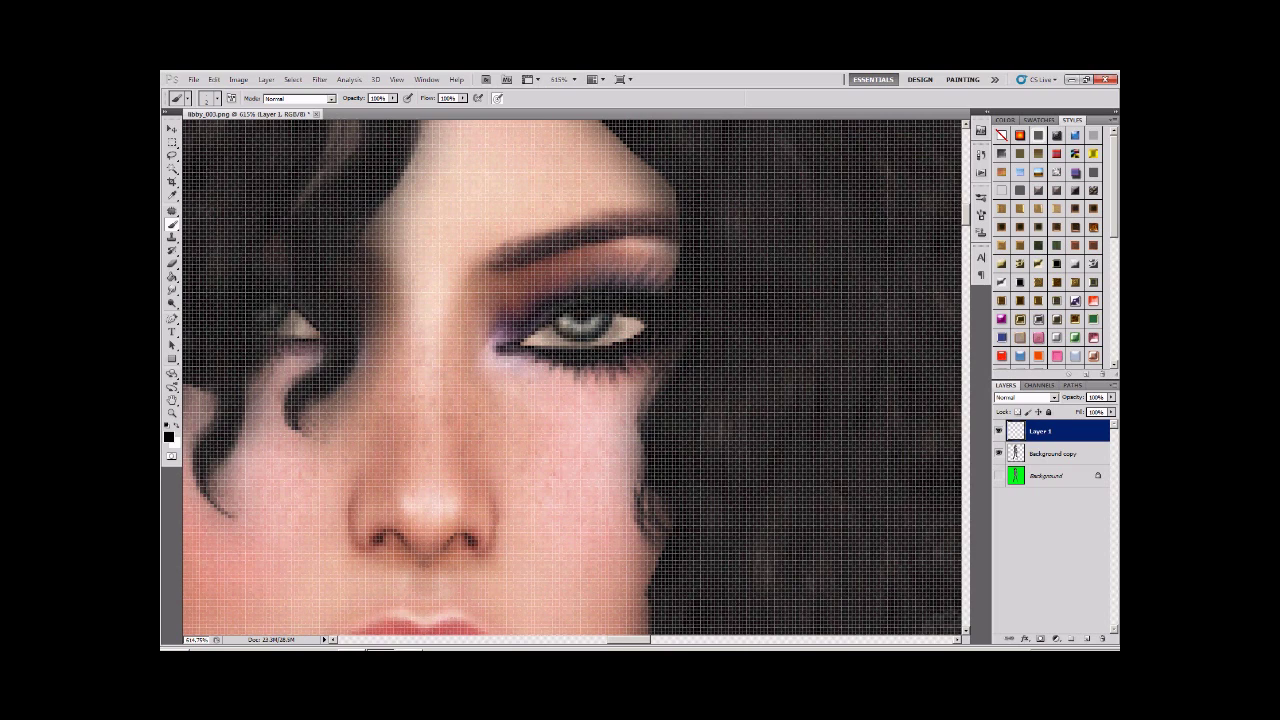
left_click(1087, 638)
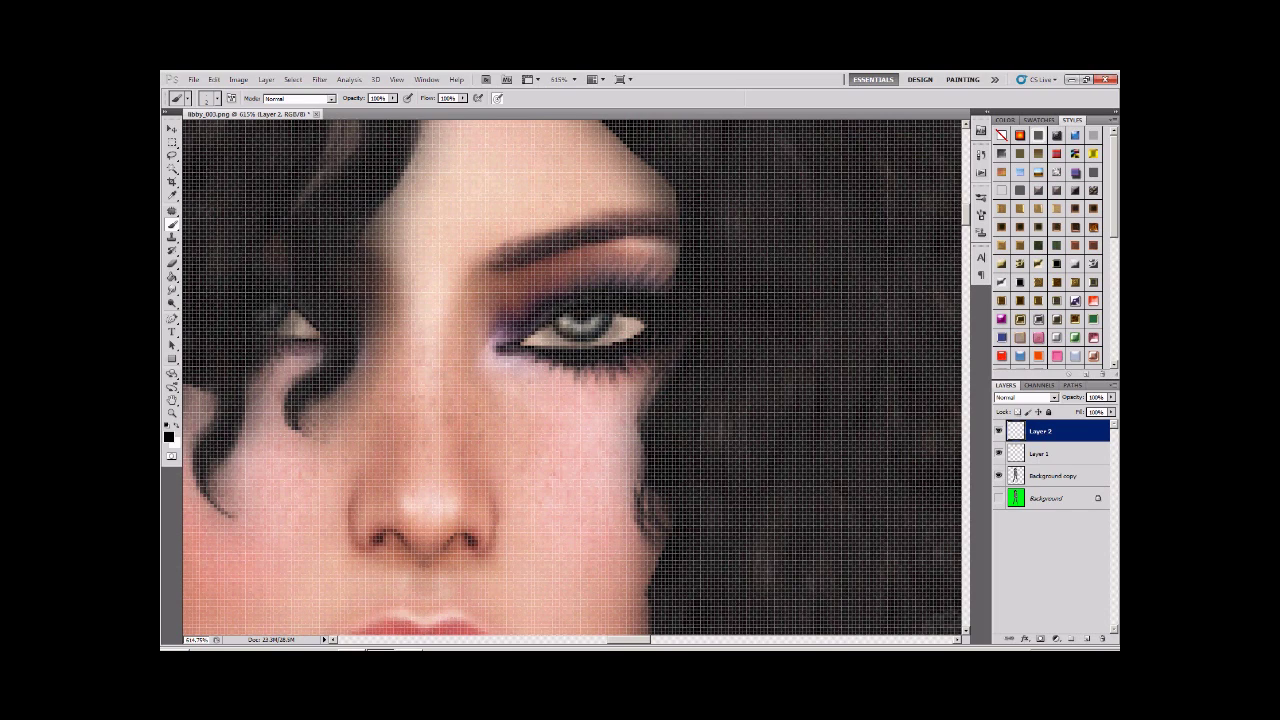
left_click(216, 98)
left_click_drag(178, 130, 180, 130)
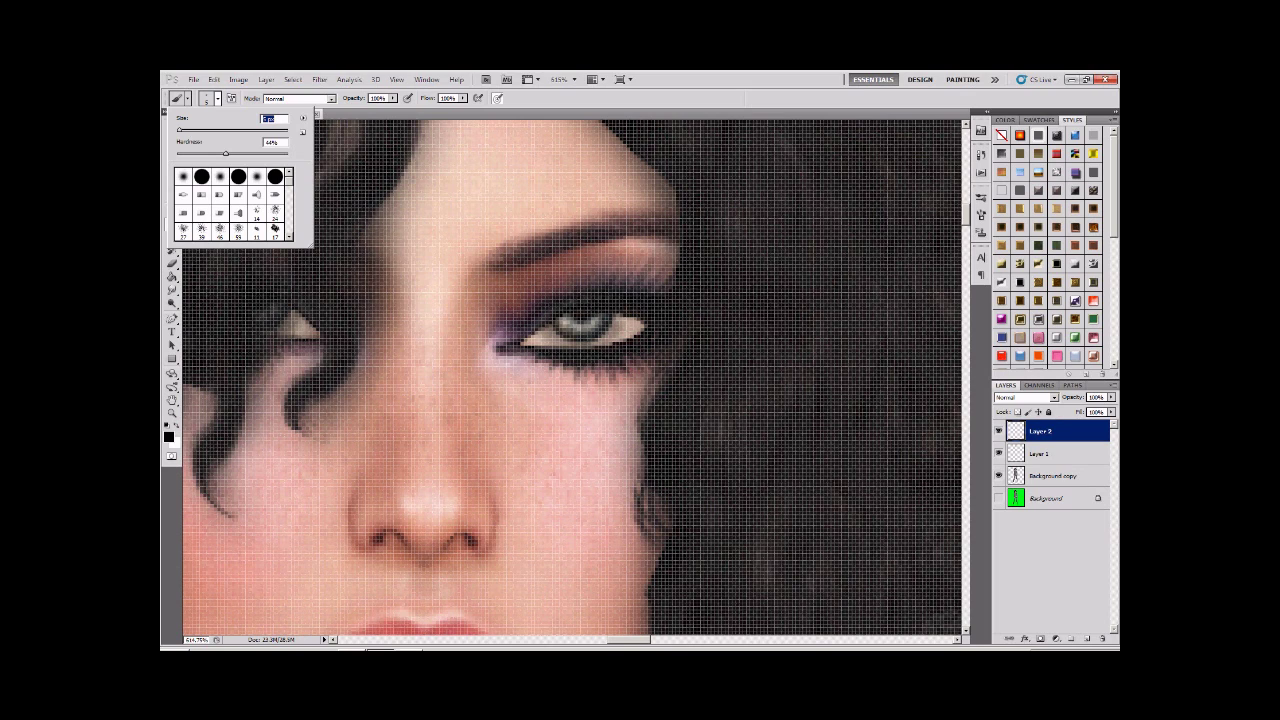
key("Return")
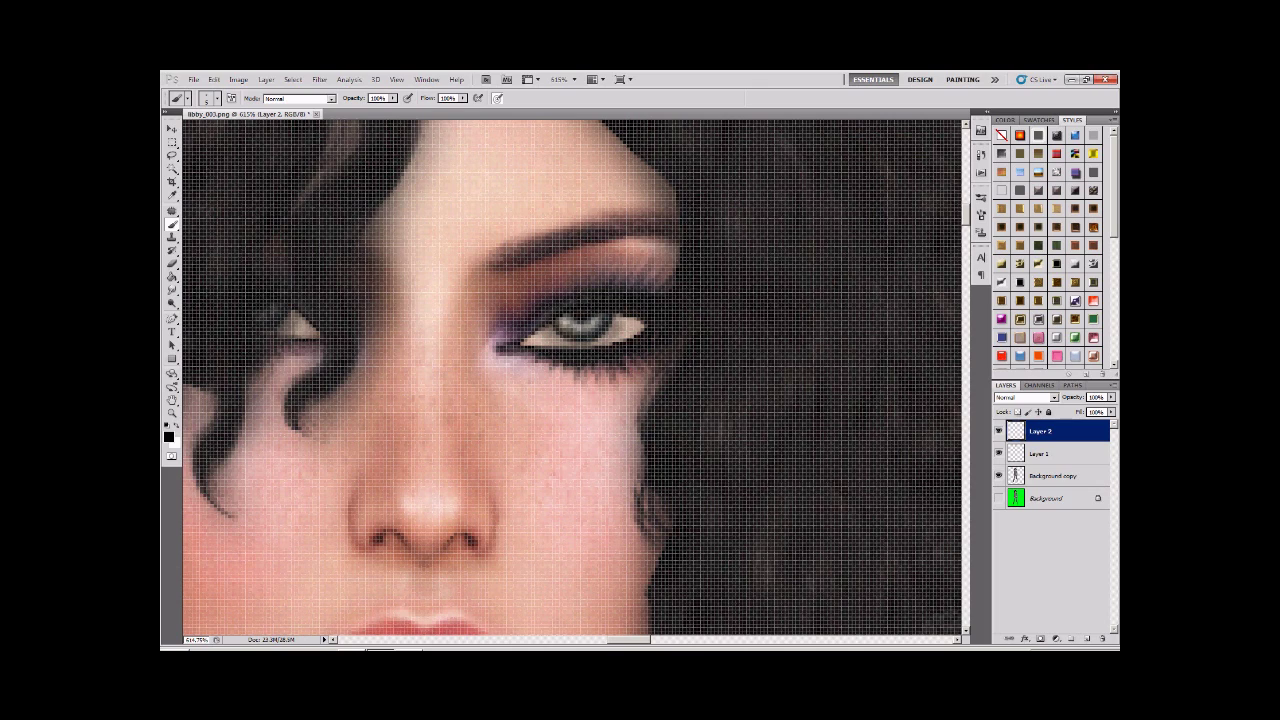
mouse_move(645, 326)
left_mouse_down()
mouse_move(566, 320)
mouse_move(517, 340)
left_mouse_up()
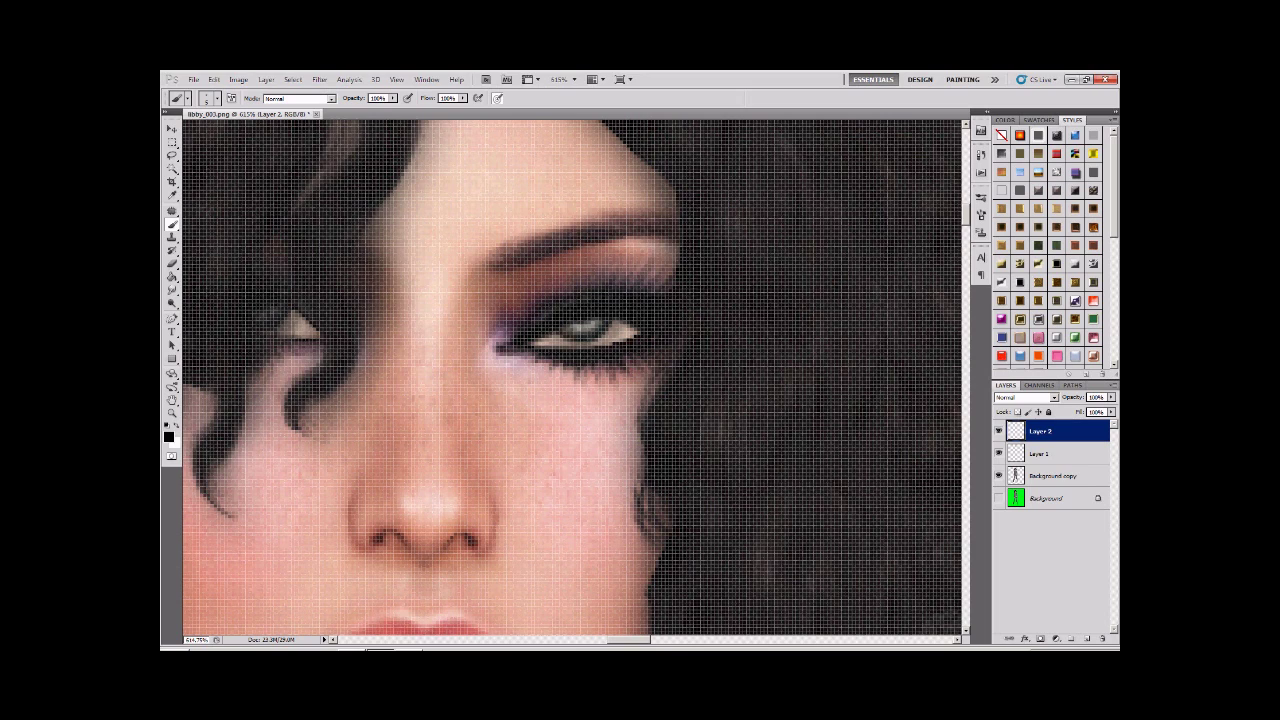
left_click_drag(289, 311, 319, 334)
Soften the black eyelid strokes with a small-radius Gaussian Blur
left_click(319, 79)
mouse_move(340, 175)
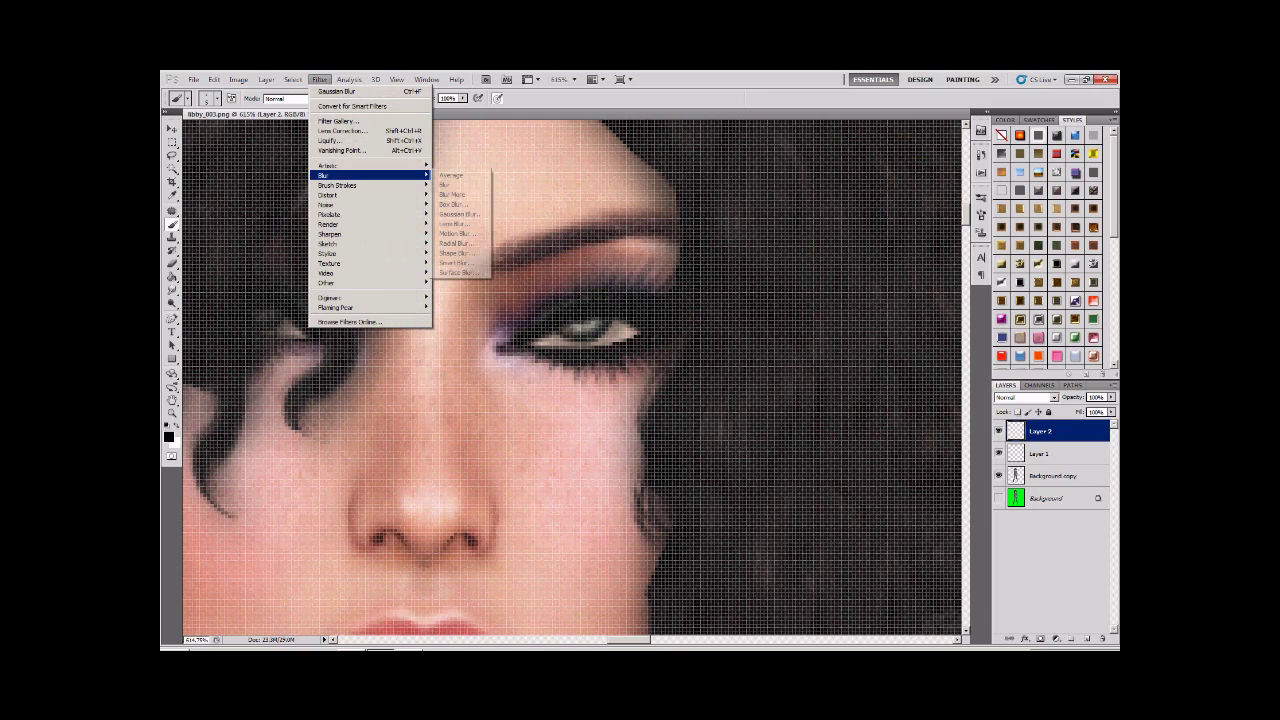
left_click(459, 214)
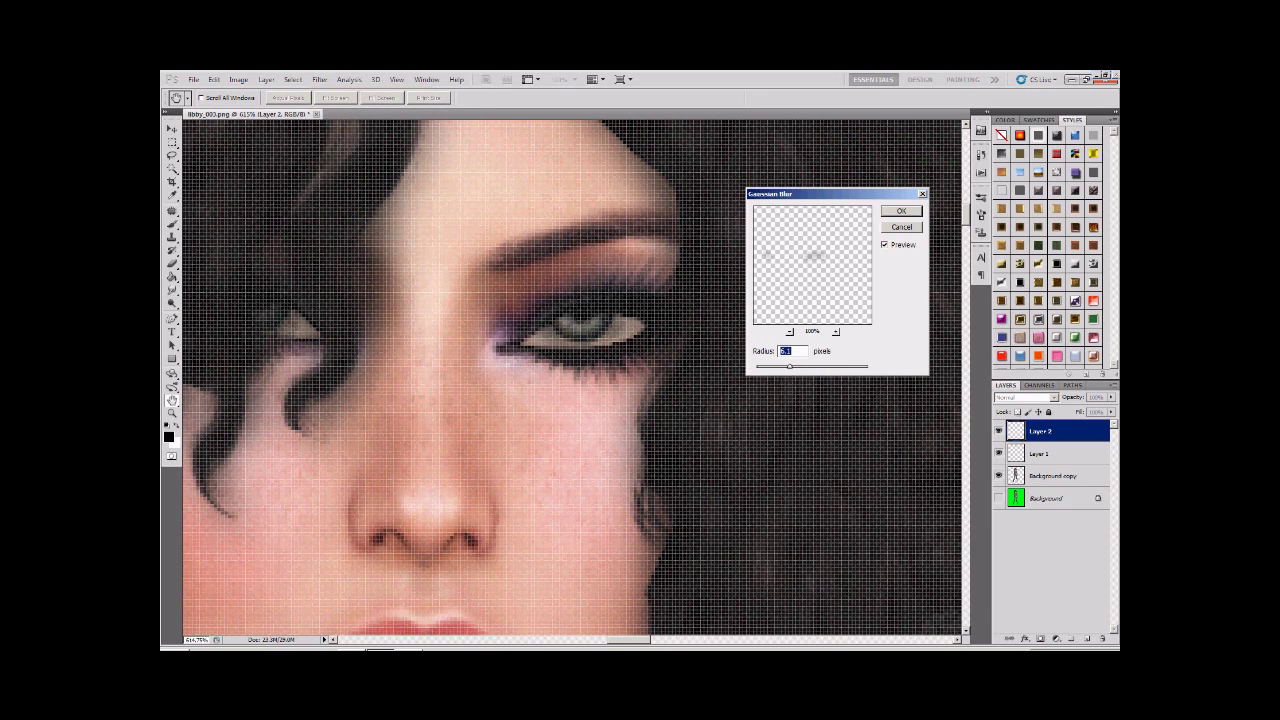
left_click_drag(789, 366, 766, 366)
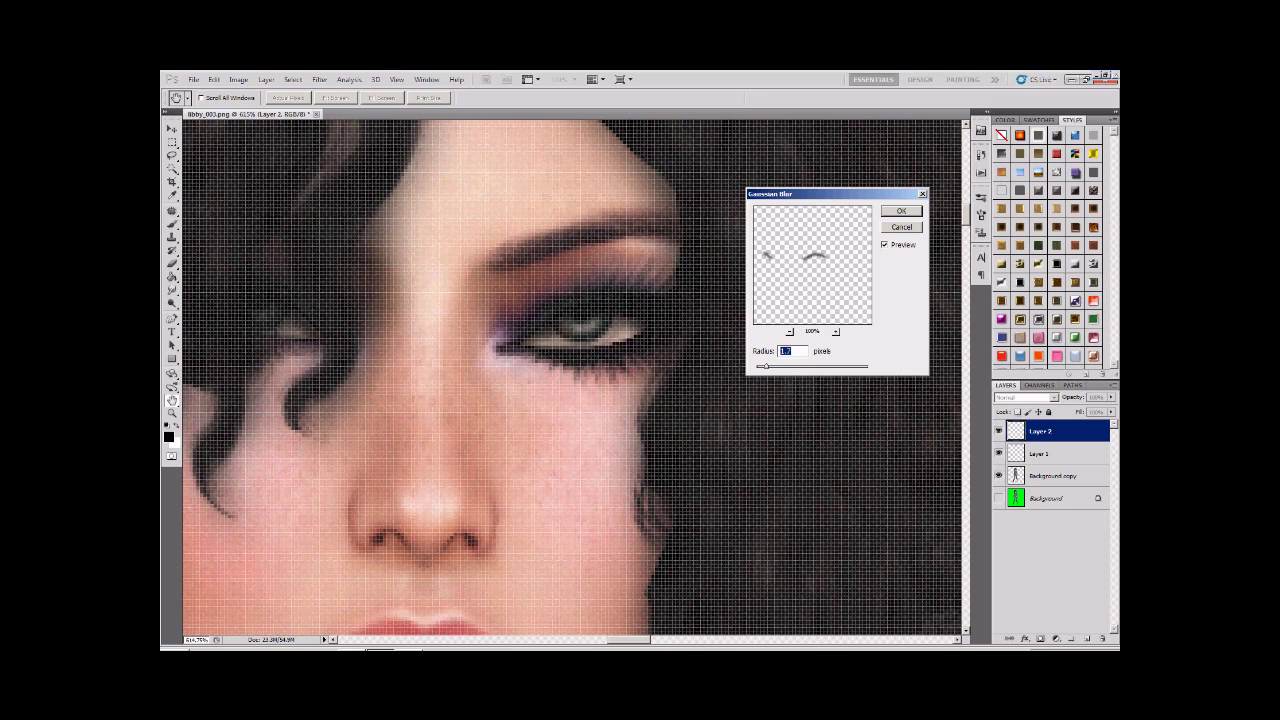
key("Down")
key("Down")
key("Return")
key("b")
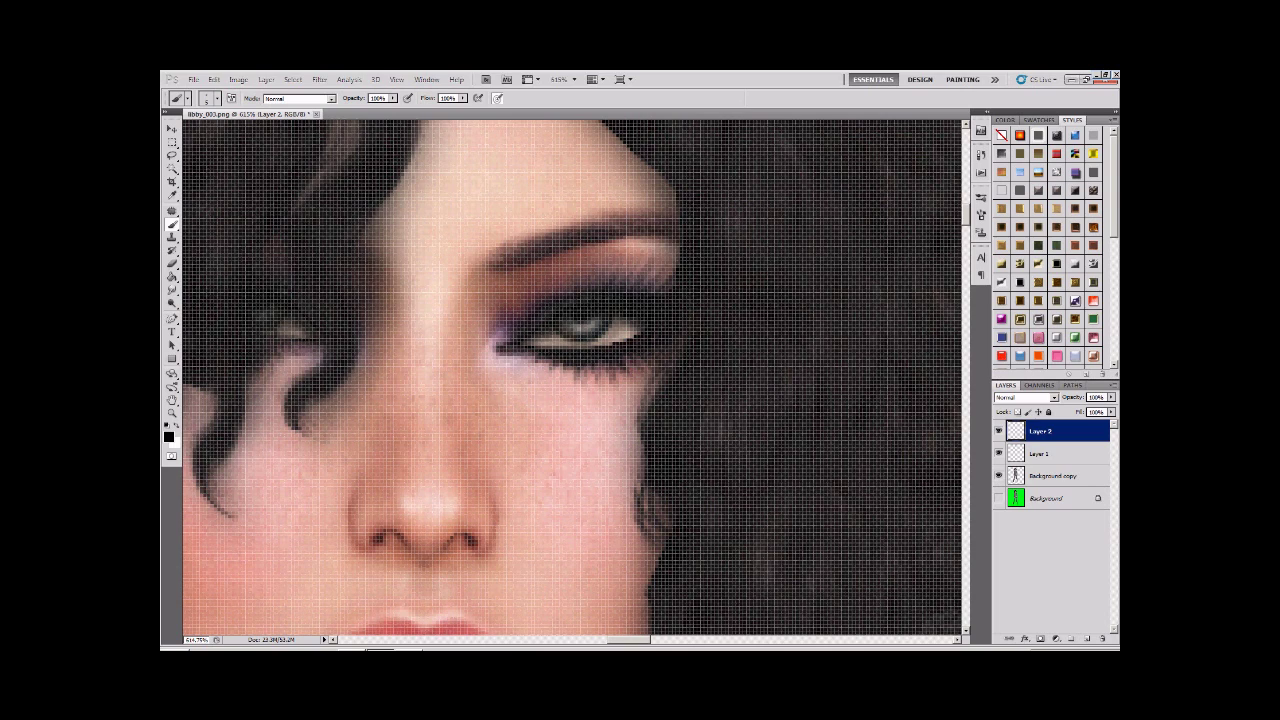
Lightly erase the blurred lid shadow over the uncovered eye, using a harder eraser tip and a higher opacity
key("e")
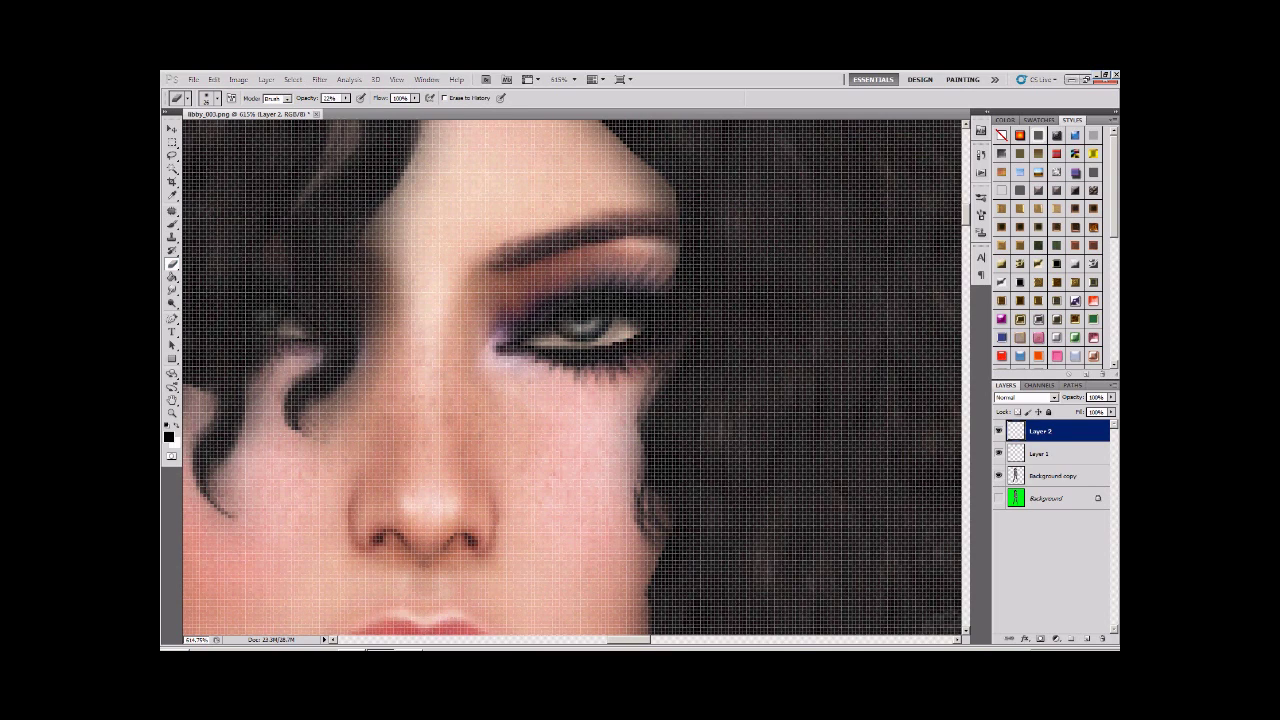
left_click(217, 98)
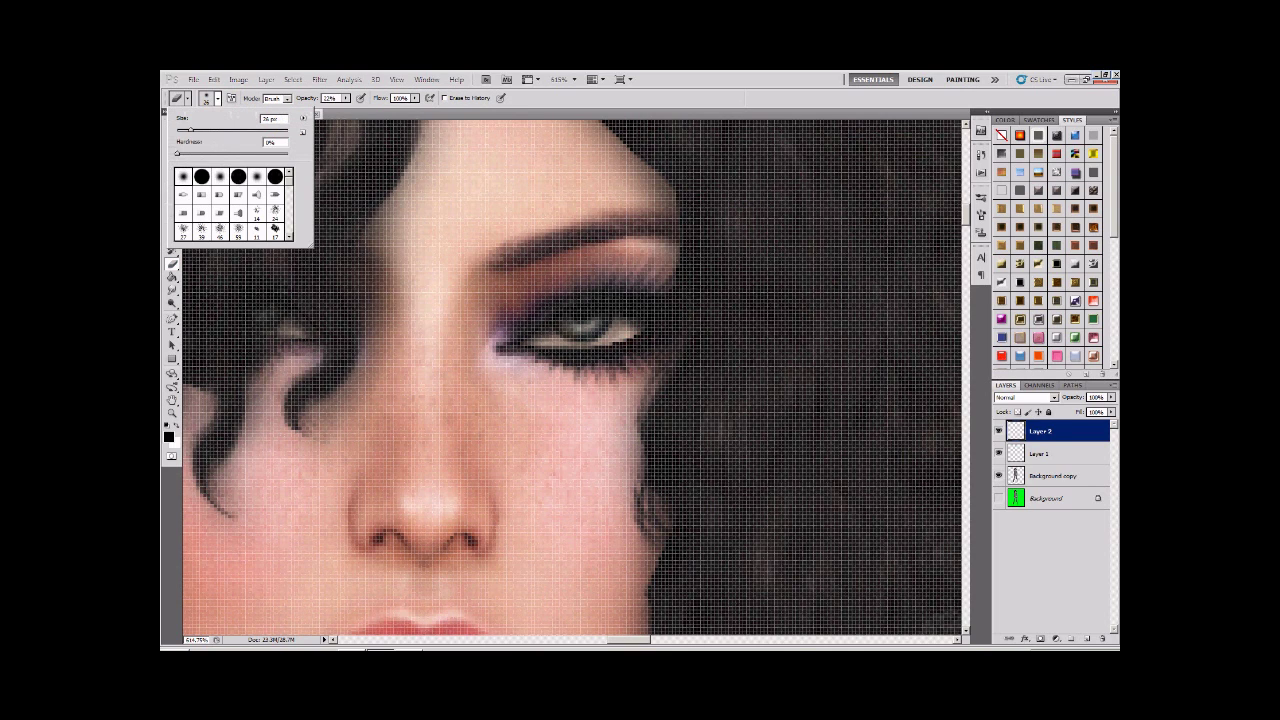
left_click(221, 153)
left_click_drag(224, 153, 228, 153)
left_click(346, 98)
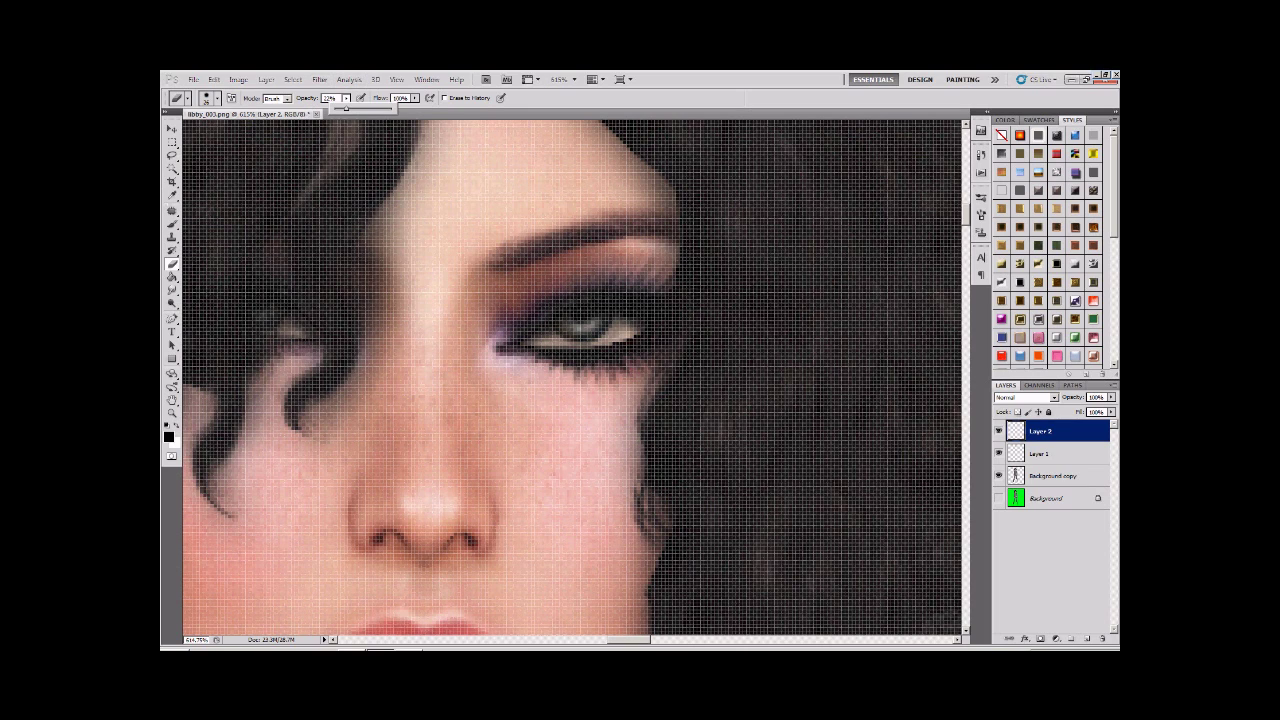
left_click_drag(345, 108, 362, 108)
key("Return")
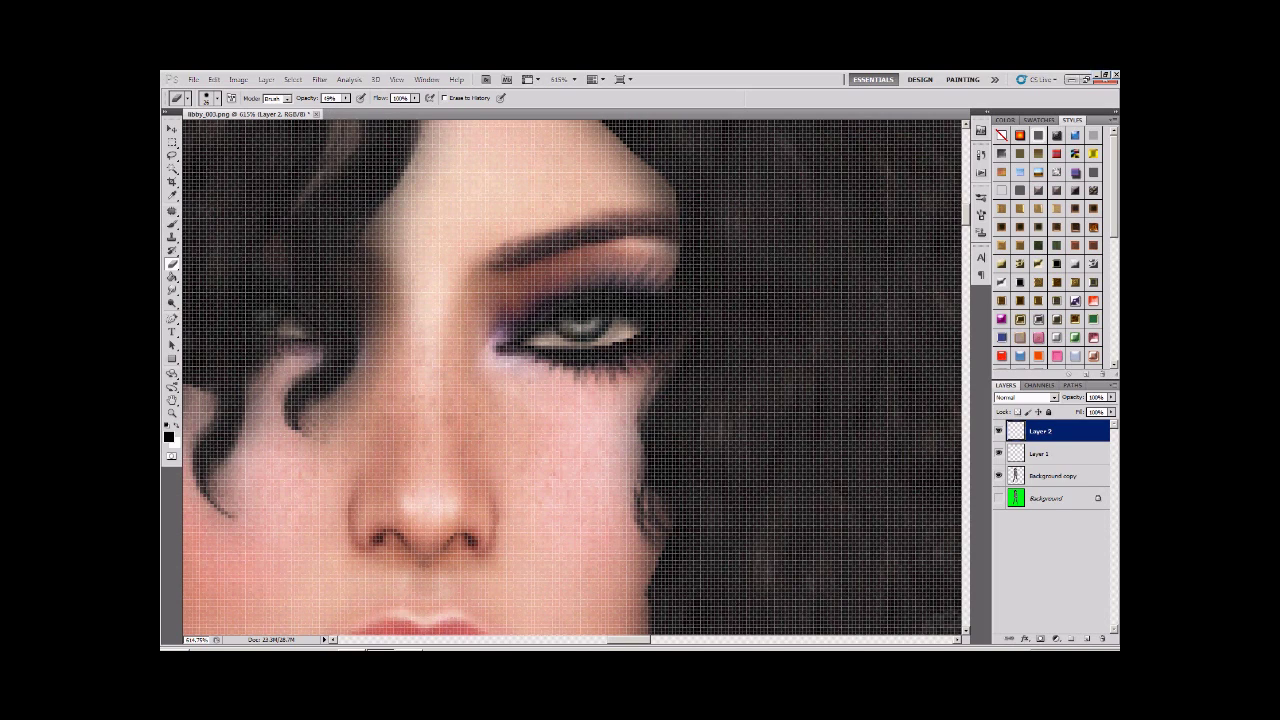
left_click(625, 327)
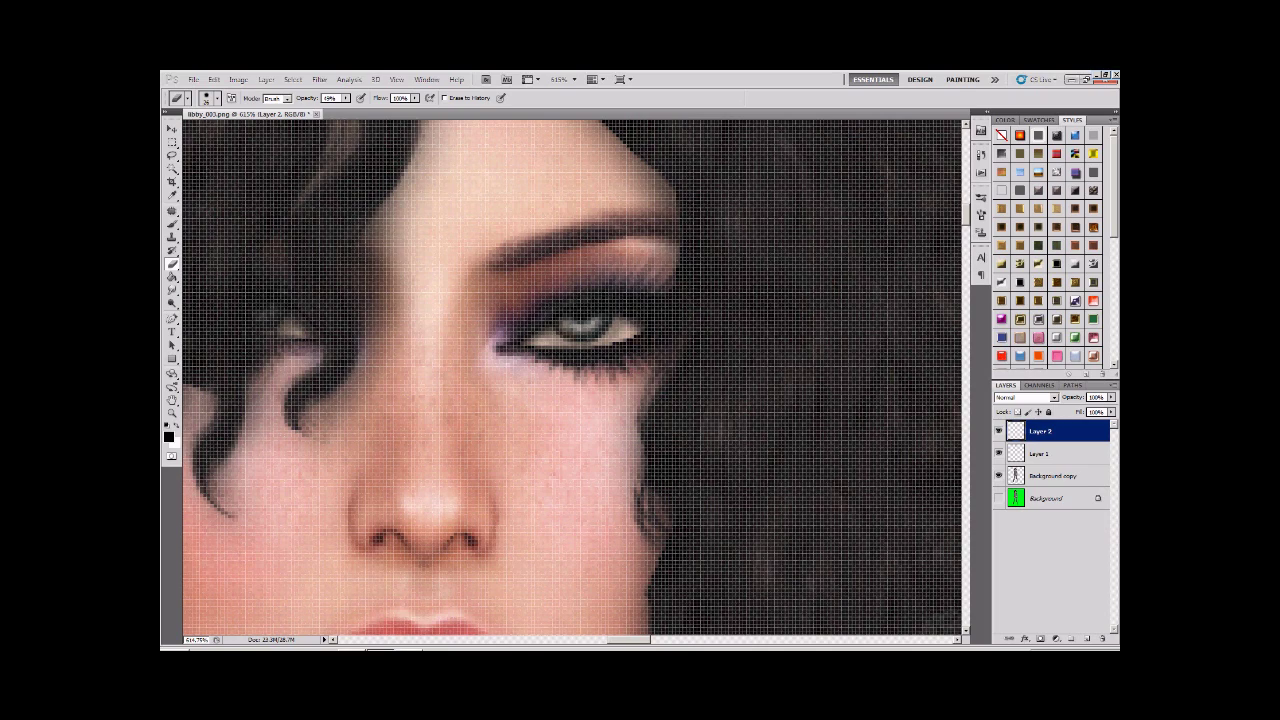
Examine the shaded eyelids from a distance, on the face and on the whole figure
key("ctrl+minus")
key("ctrl+minus")
key("ctrl+minus")
key("ctrl+minus")
key("ctrl+minus")
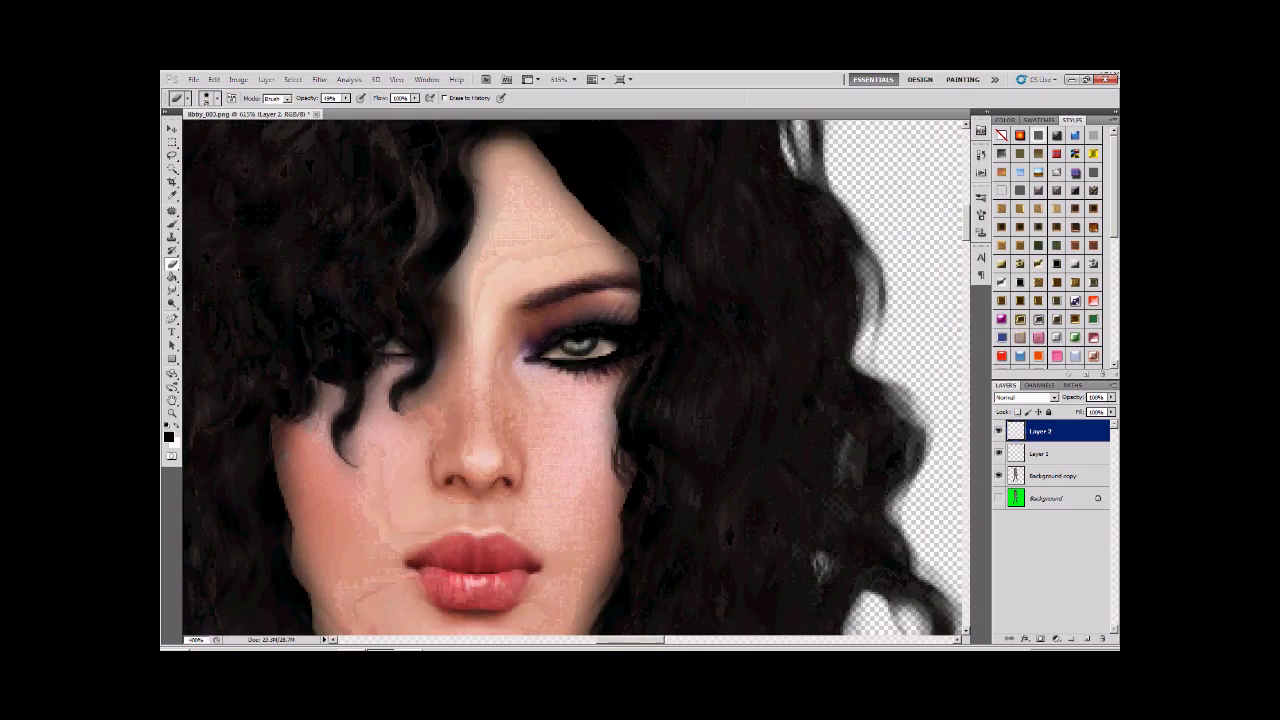
key("ctrl+minus")
key("ctrl+minus")
key("ctrl+minus")
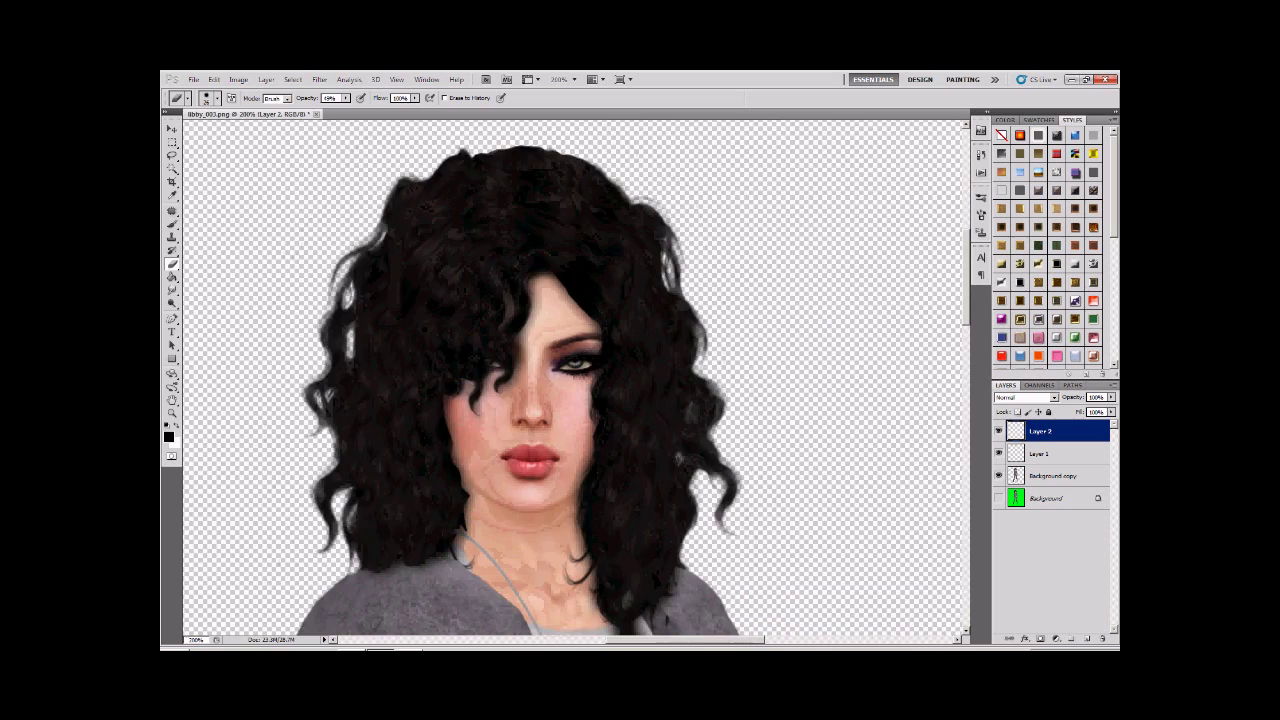
key("ctrl+plus")
key("ctrl+plus")
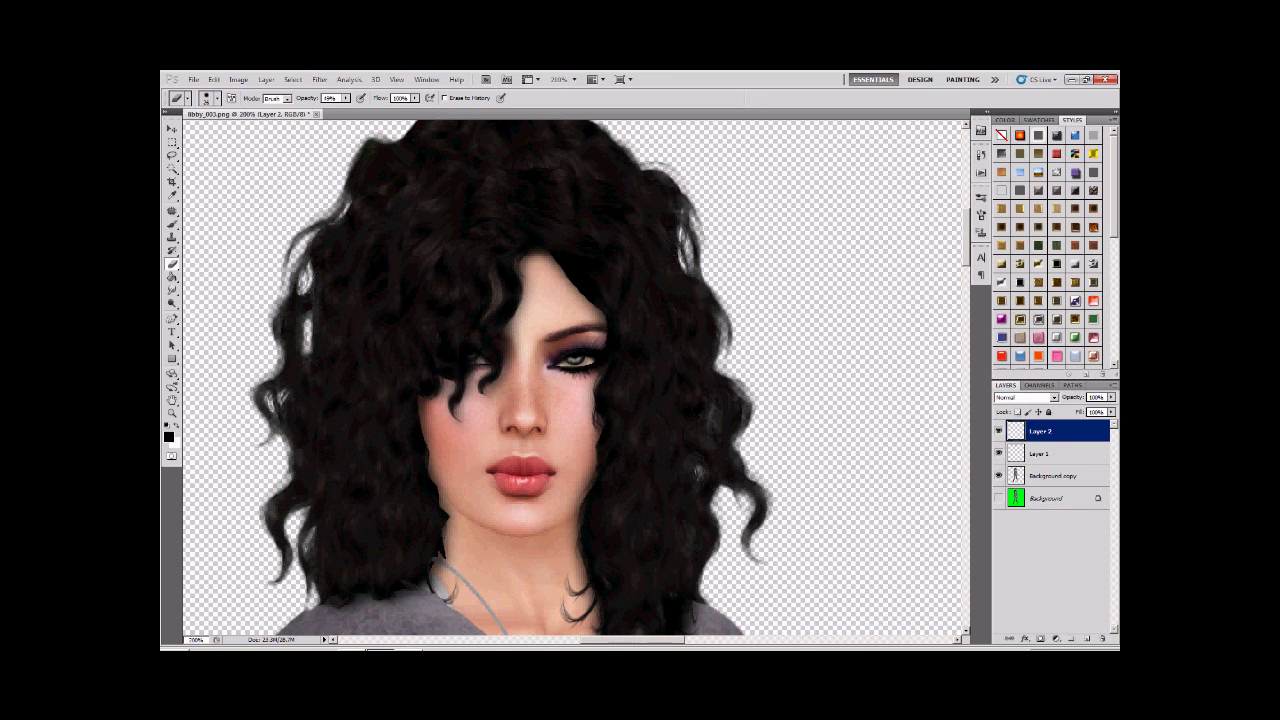
key("ctrl+minus")
key("ctrl+minus")
key("ctrl+minus")
key("ctrl+minus")
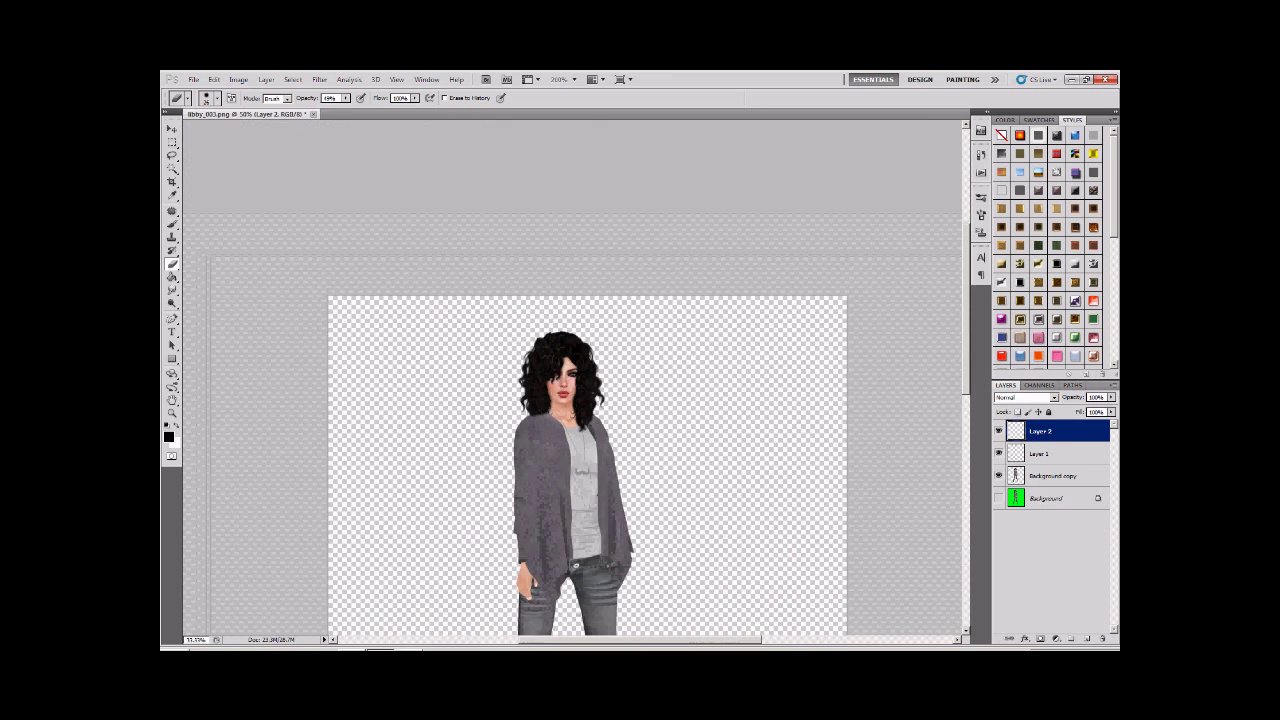
key("ctrl+minus")
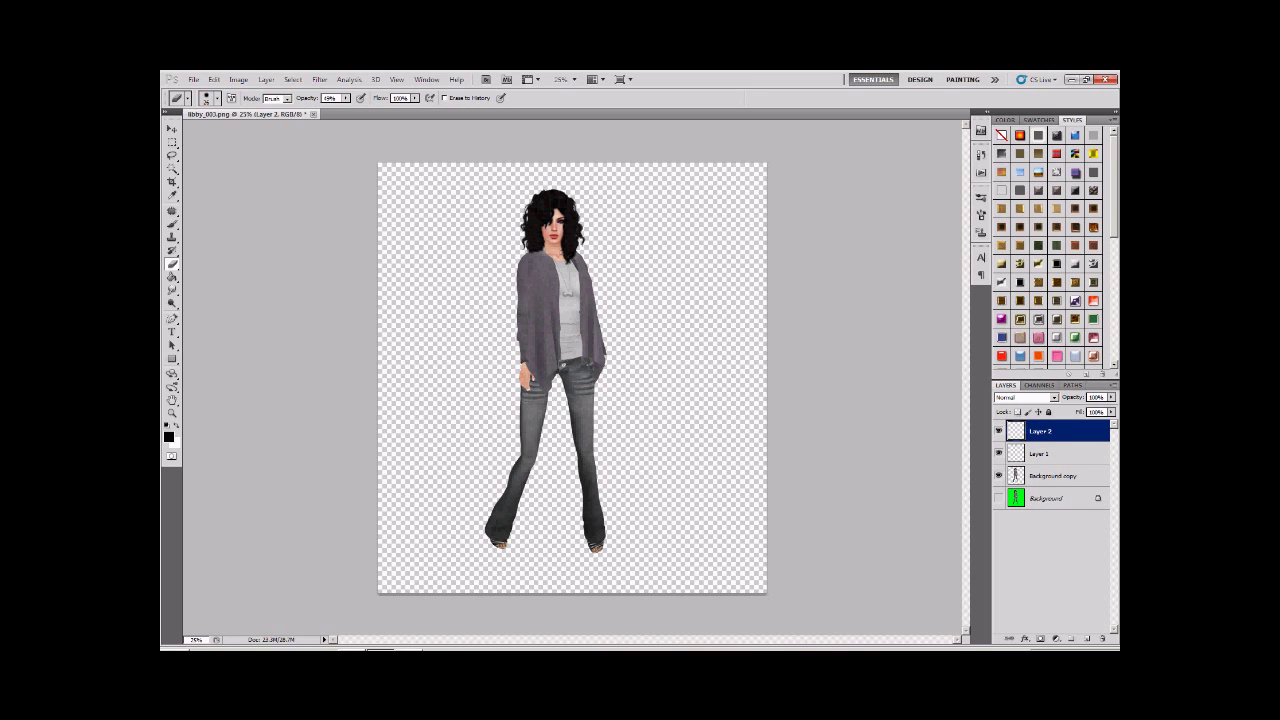
Reduce the eraser size to 21 px for working on the cardigan
scroll(545, 286, "up", 5)
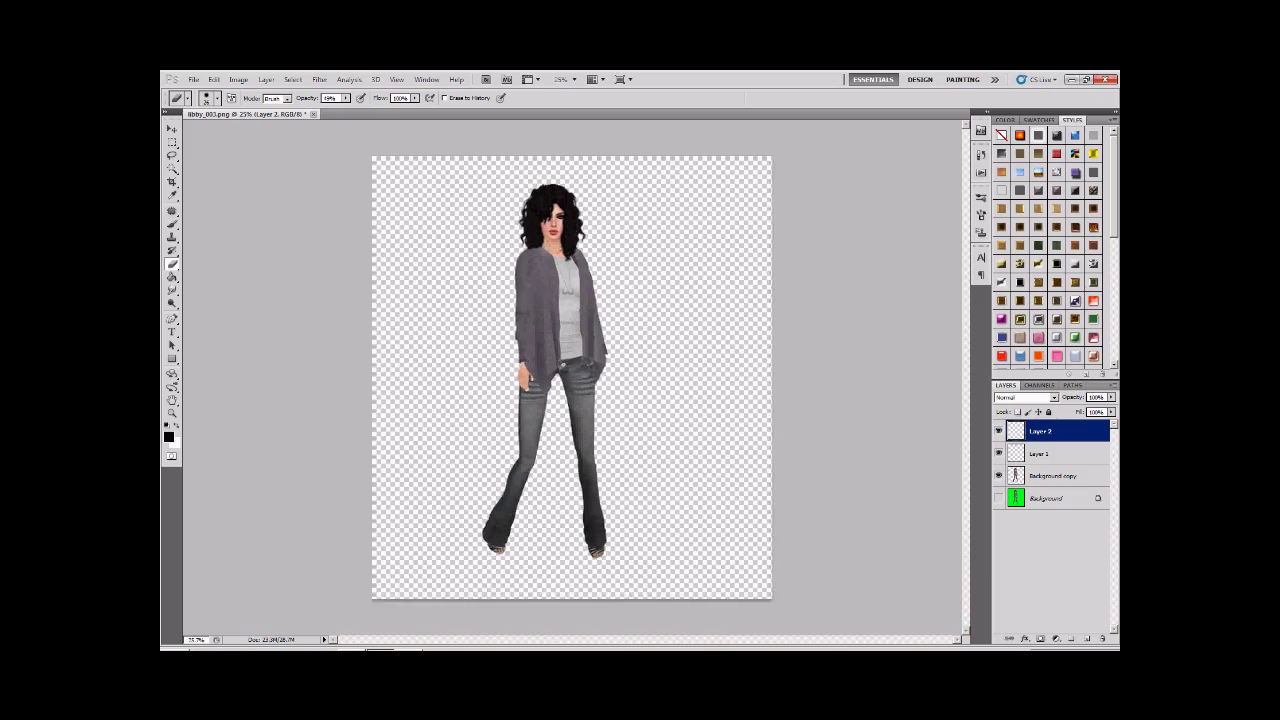
scroll(467, 254, "up", 3)
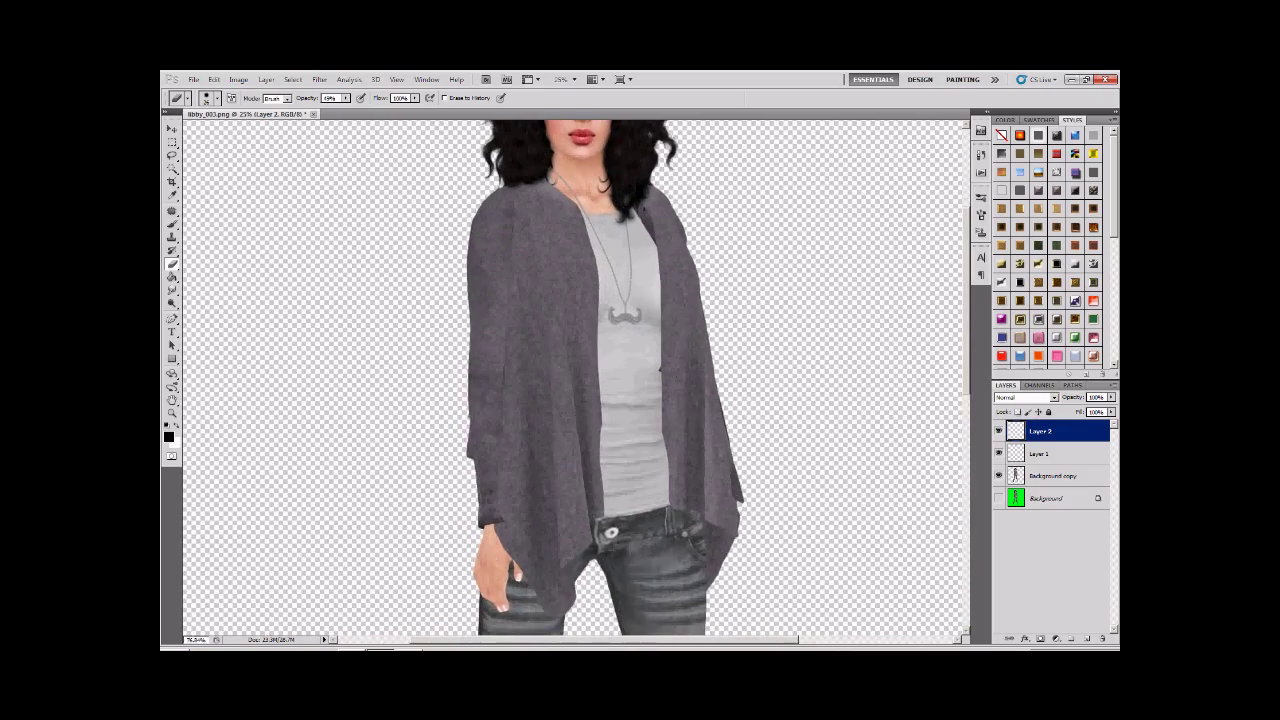
scroll(467, 254, "up", 1)
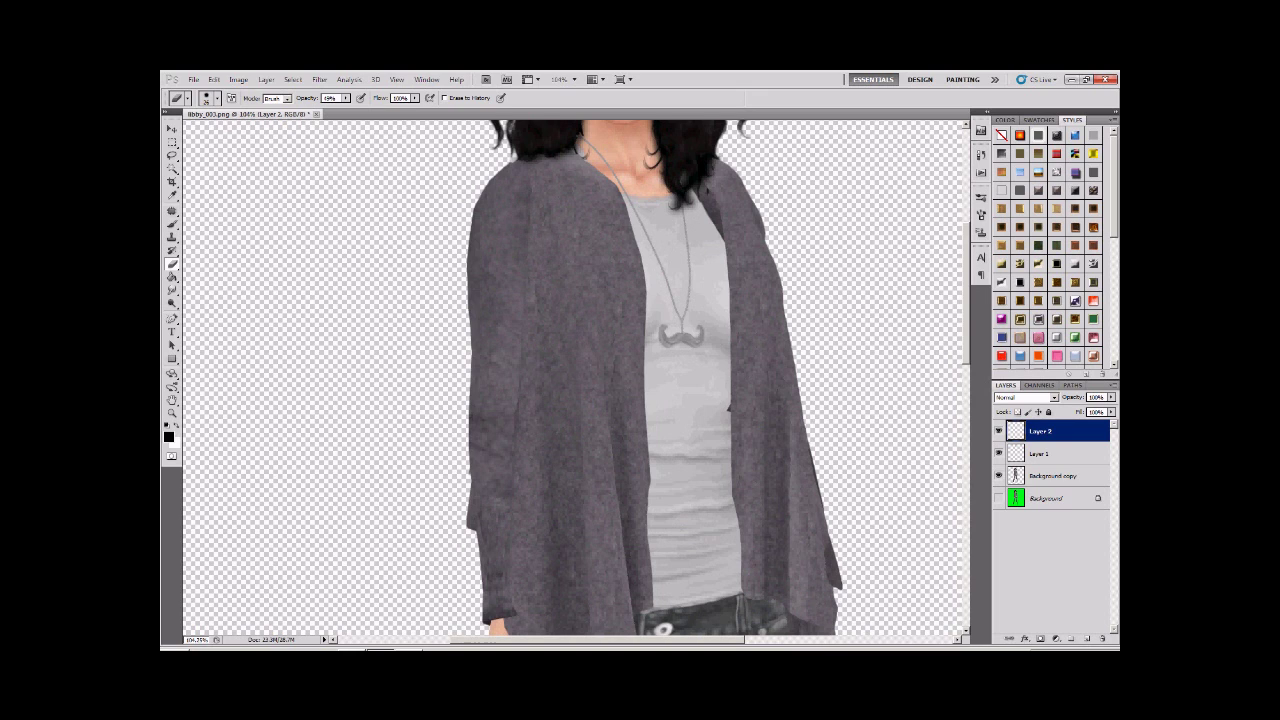
scroll(575, 378, "down", 2)
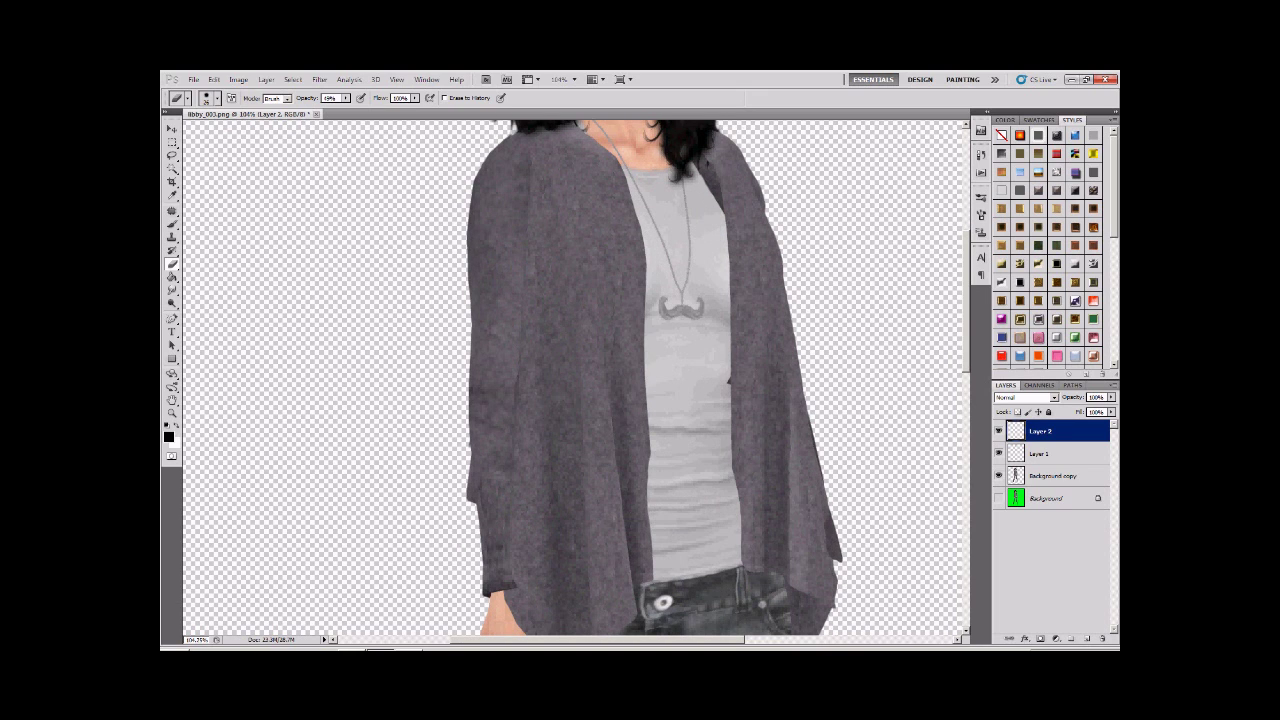
left_click(217, 98)
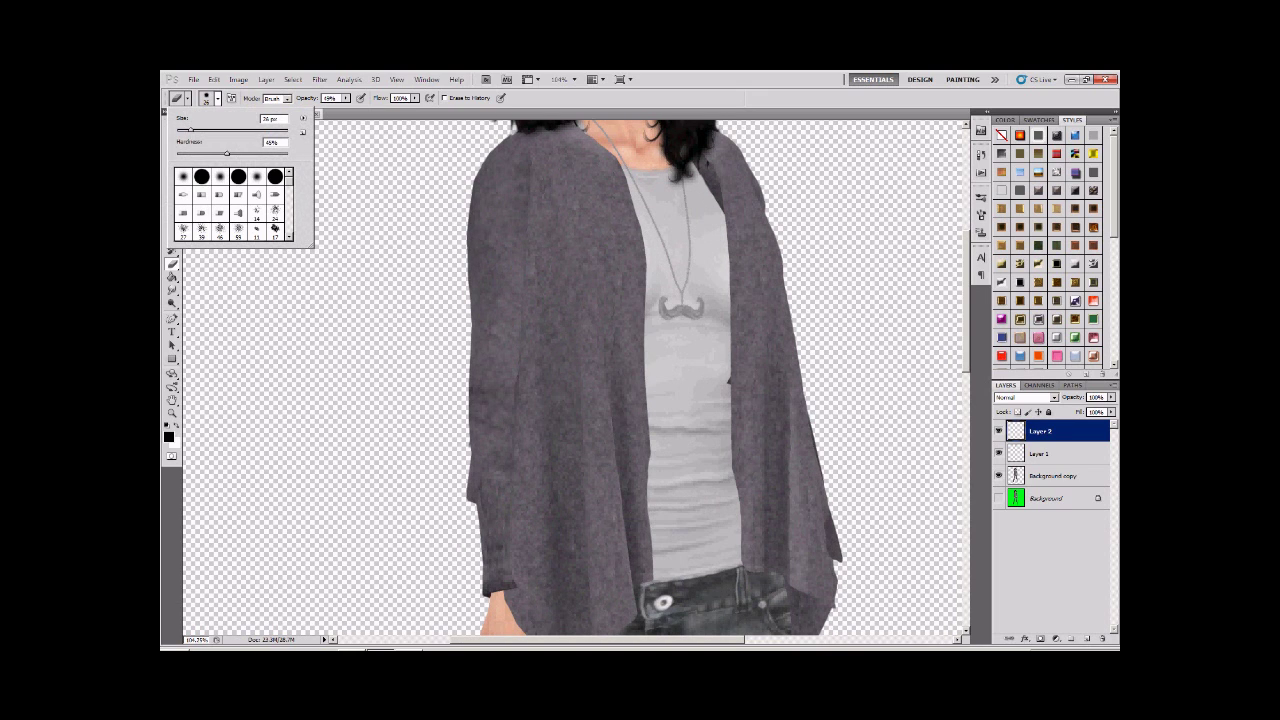
left_click_drag(191, 130, 188, 130)
key("Return")
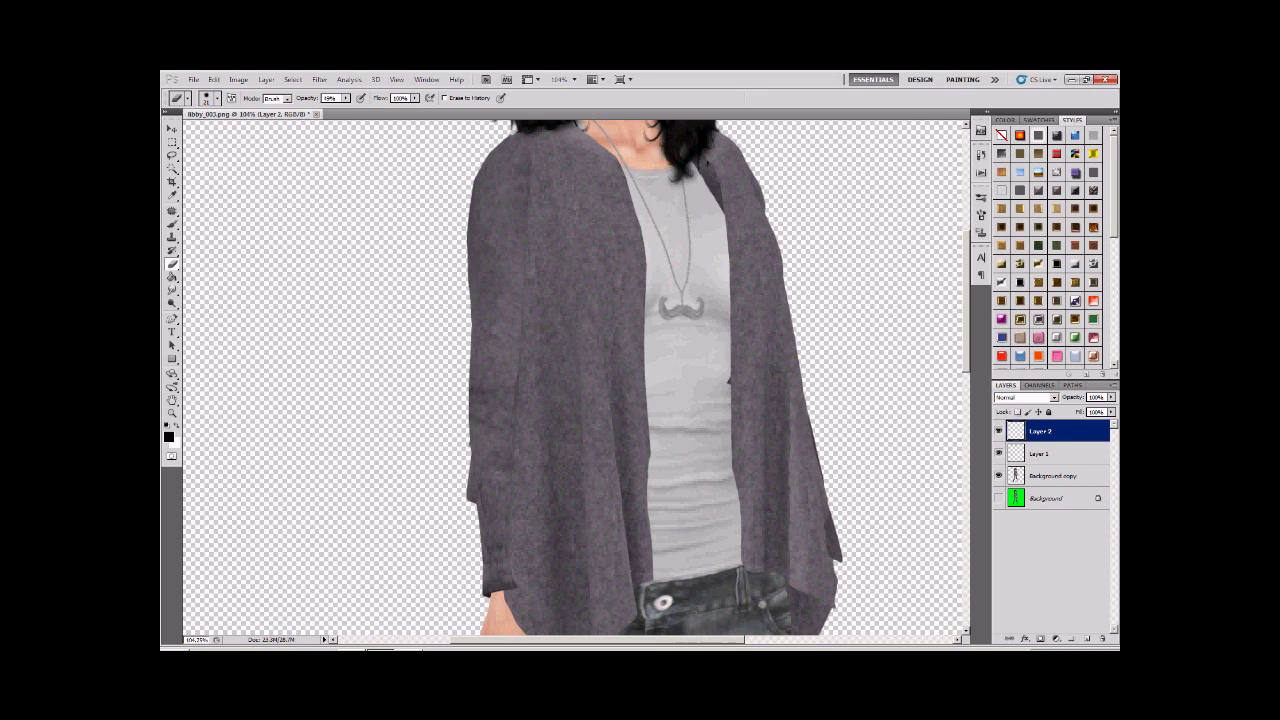
Add a new layer and paint a long black stroke between the cardigan's sleeve and body, from shoulder to cuff, with a 23 px brush
key("ctrl+shift+alt+n")
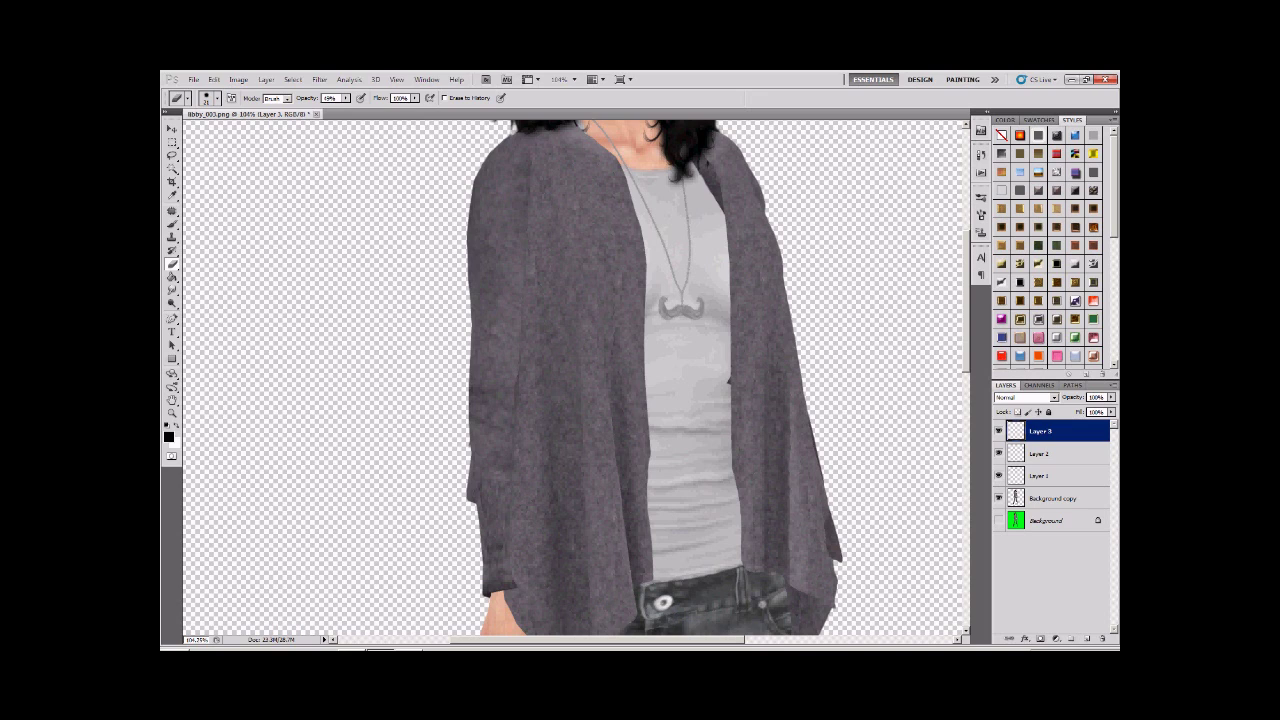
key("b")
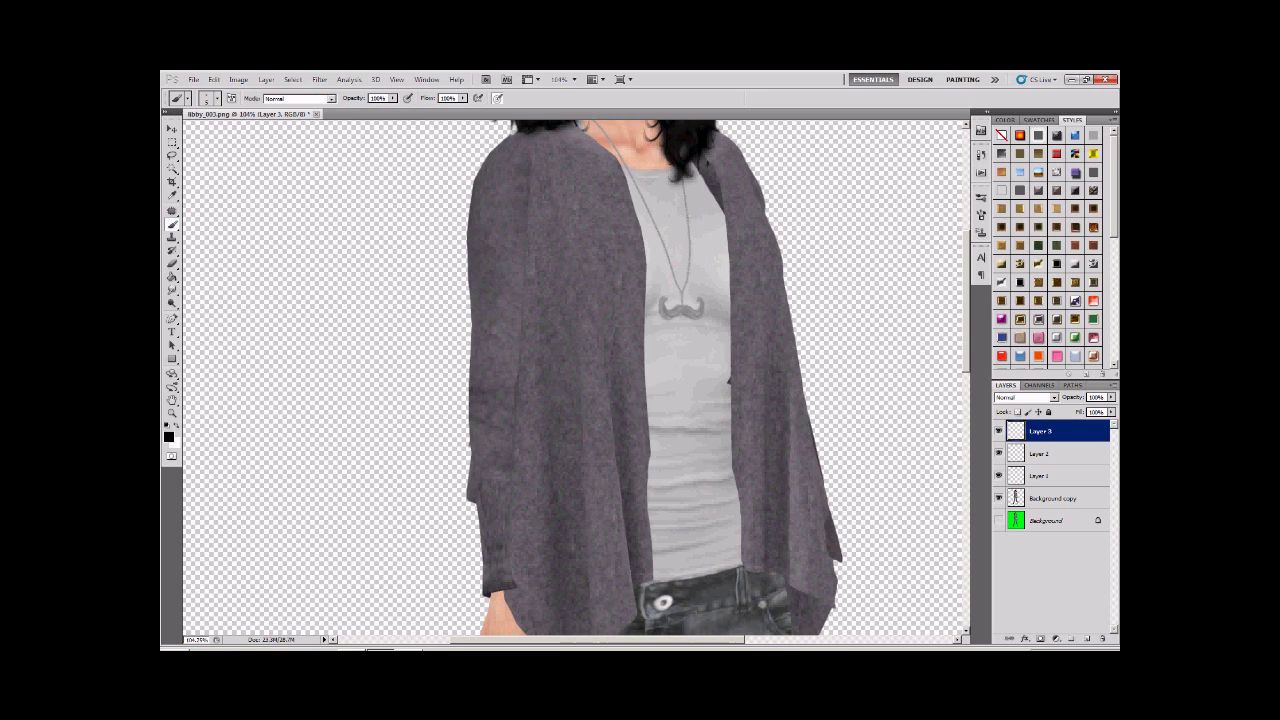
left_click(217, 98)
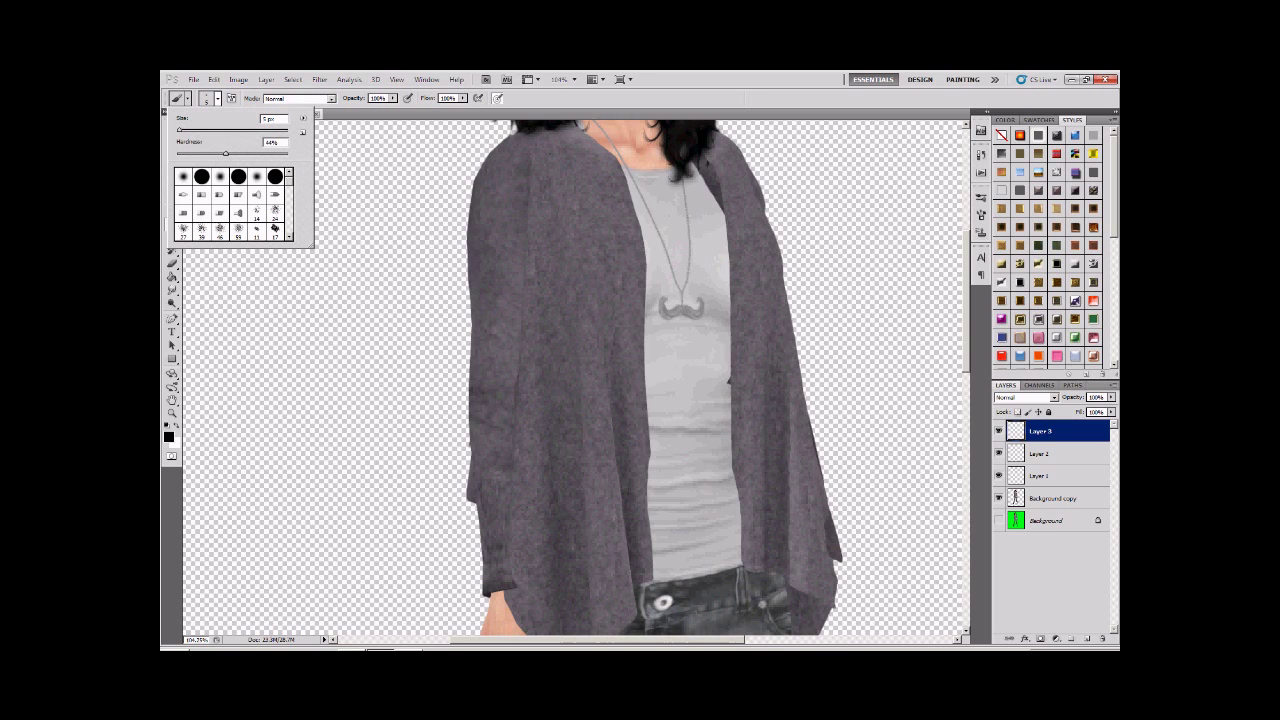
left_click_drag(180, 130, 192, 130)
key("Return")
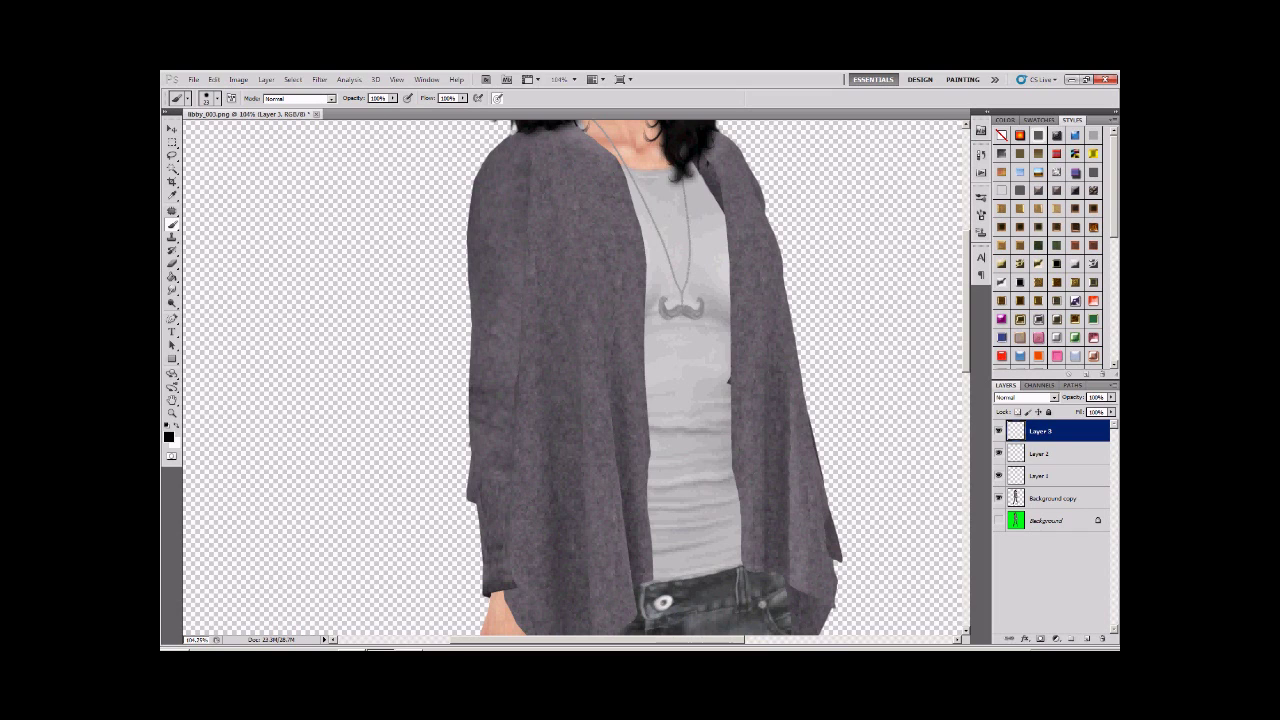
left_click_drag(531, 160, 509, 594)
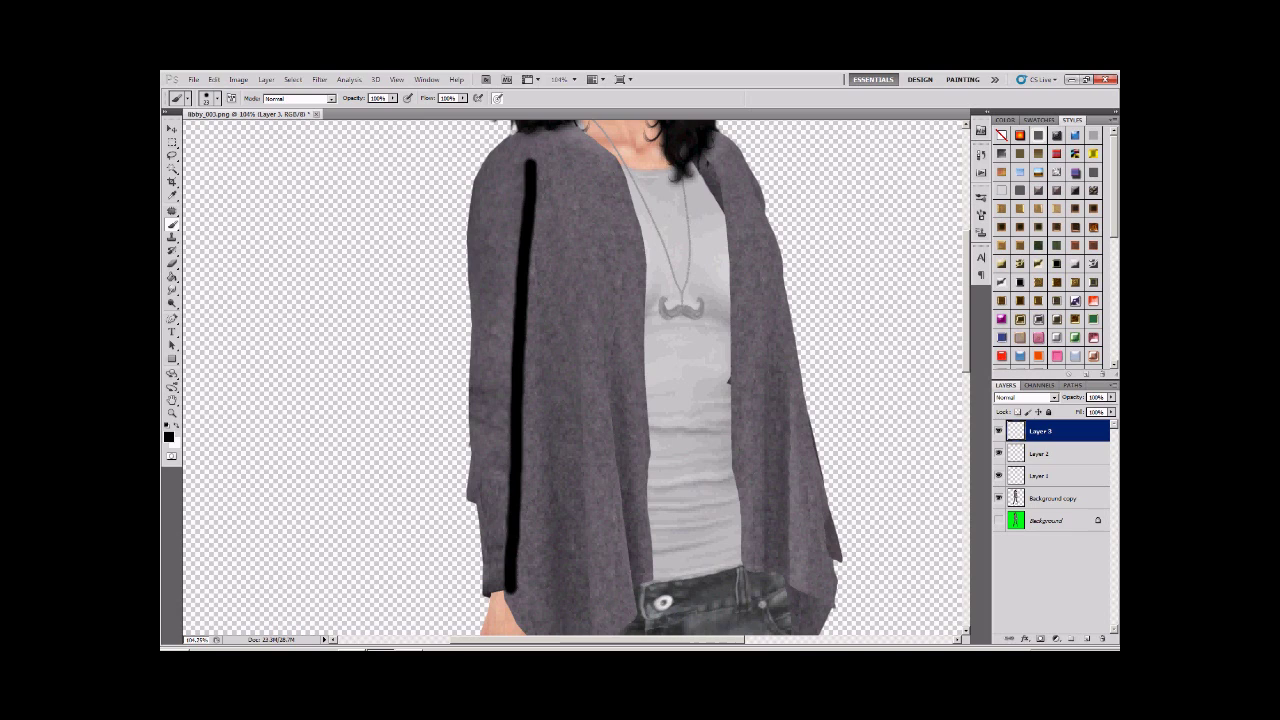
scroll(575, 378, "down", 5)
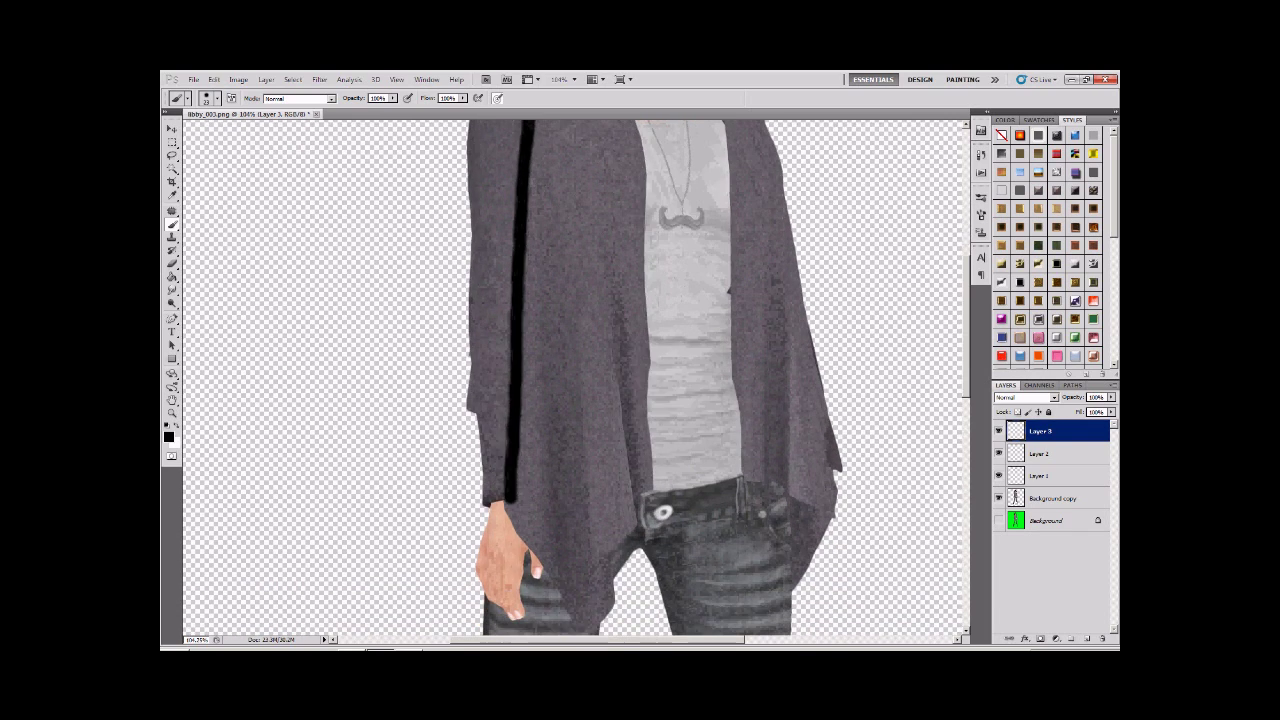
scroll(575, 378, "up", 4)
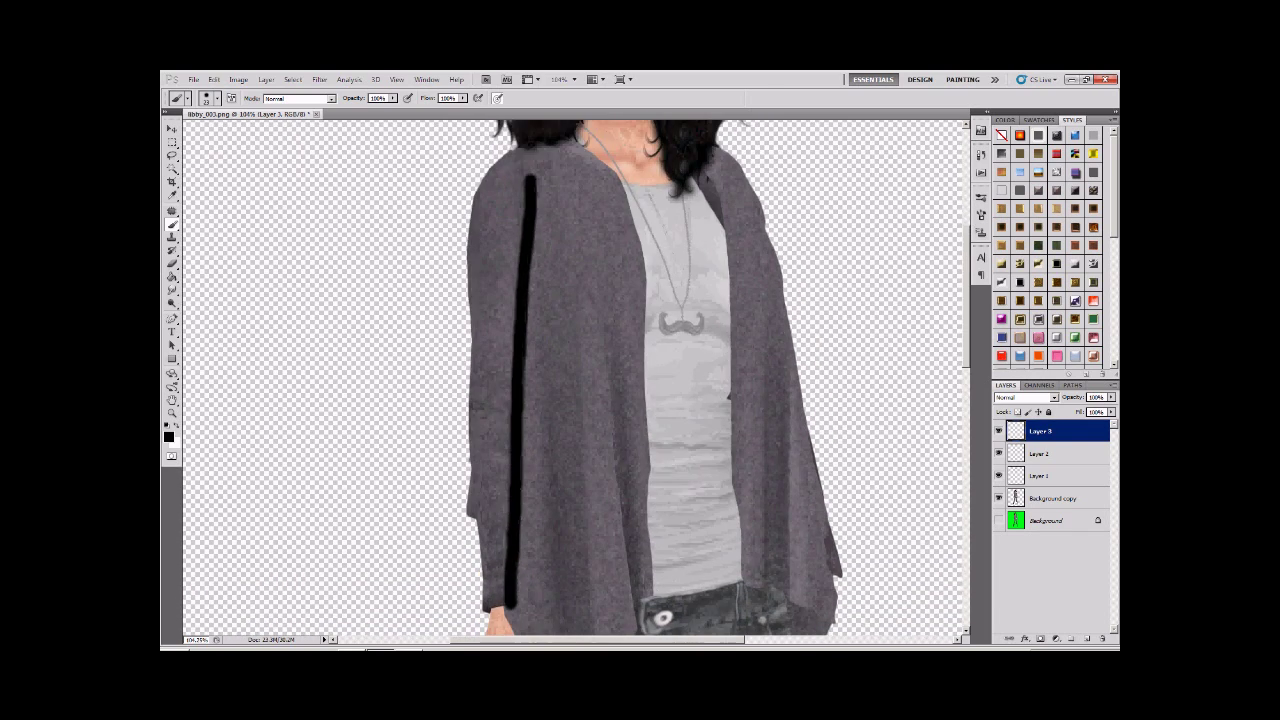
scroll(575, 378, "up", 2)
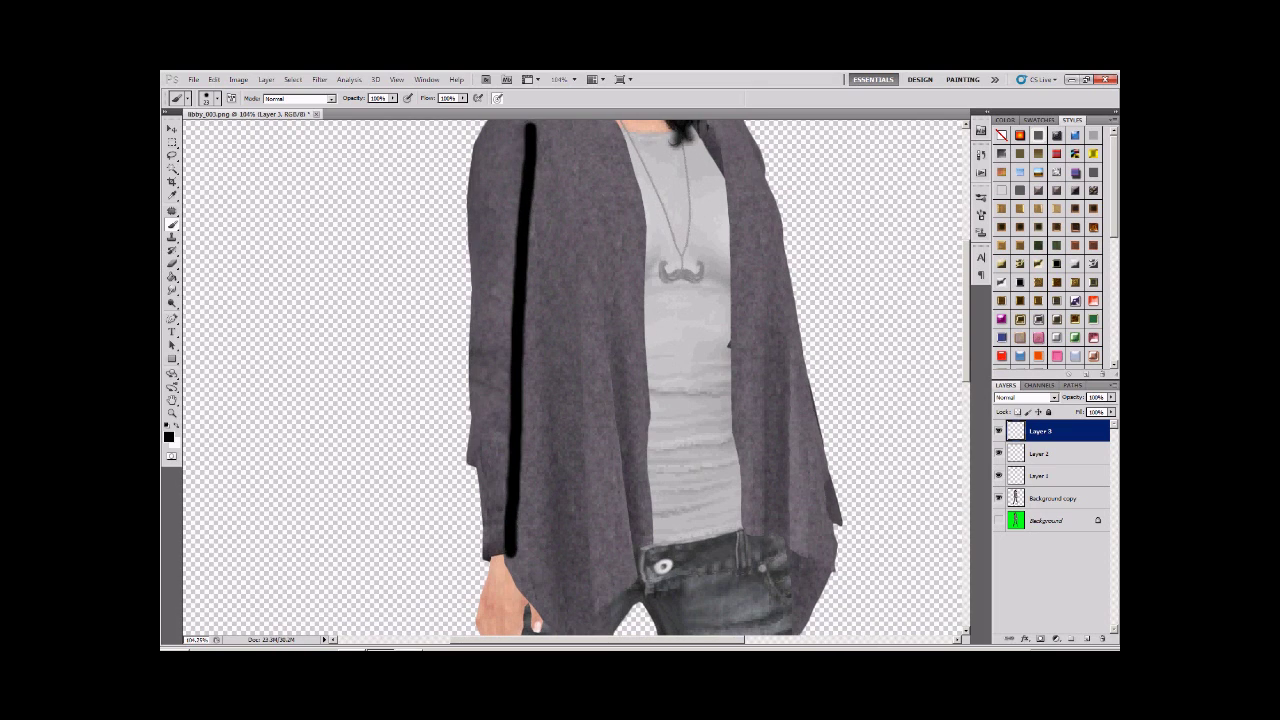
scroll(575, 378, "up", 2)
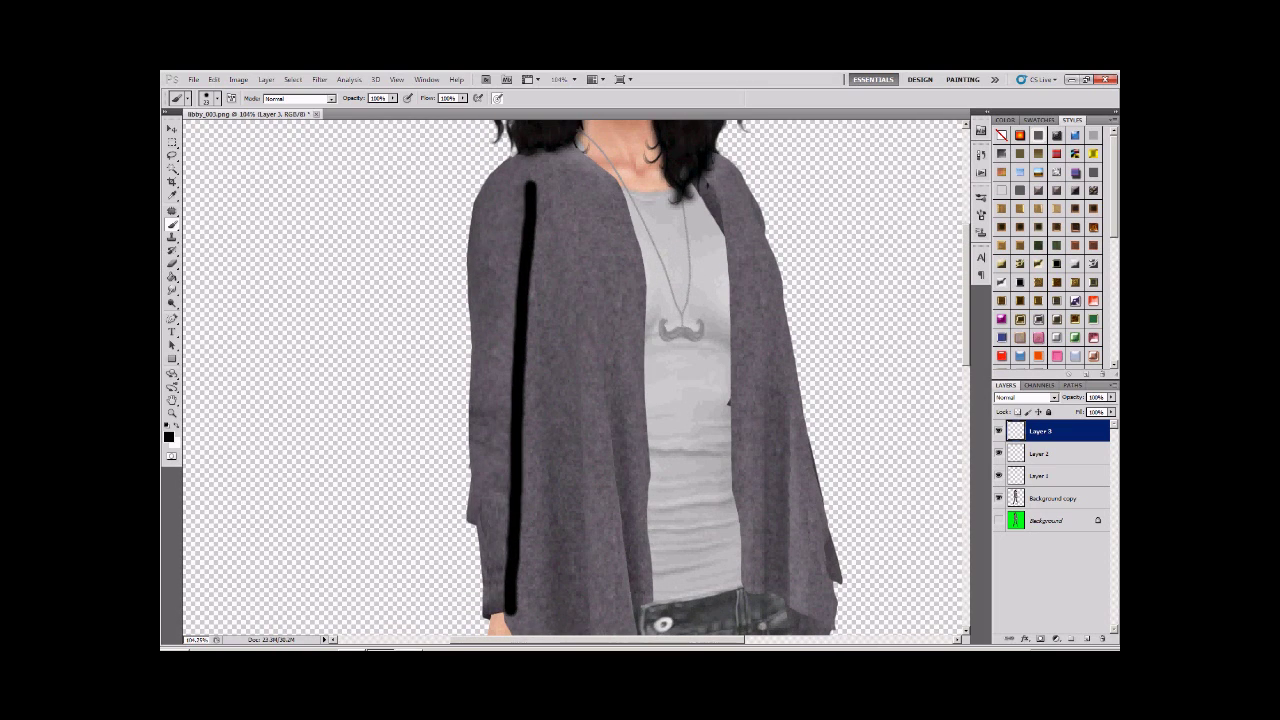
Paint black strokes along both front edges of the cardigan, across the shirt hem and down the cardigan's inner edge beside the far hip
mouse_move(693, 182)
left_mouse_down()
mouse_move(724, 244)
mouse_move(739, 578)
mouse_move(748, 602)
mouse_move(794, 610)
mouse_move(726, 590)
mouse_move(651, 600)
mouse_move(641, 264)
mouse_move(620, 178)
mouse_move(568, 138)
left_mouse_up()
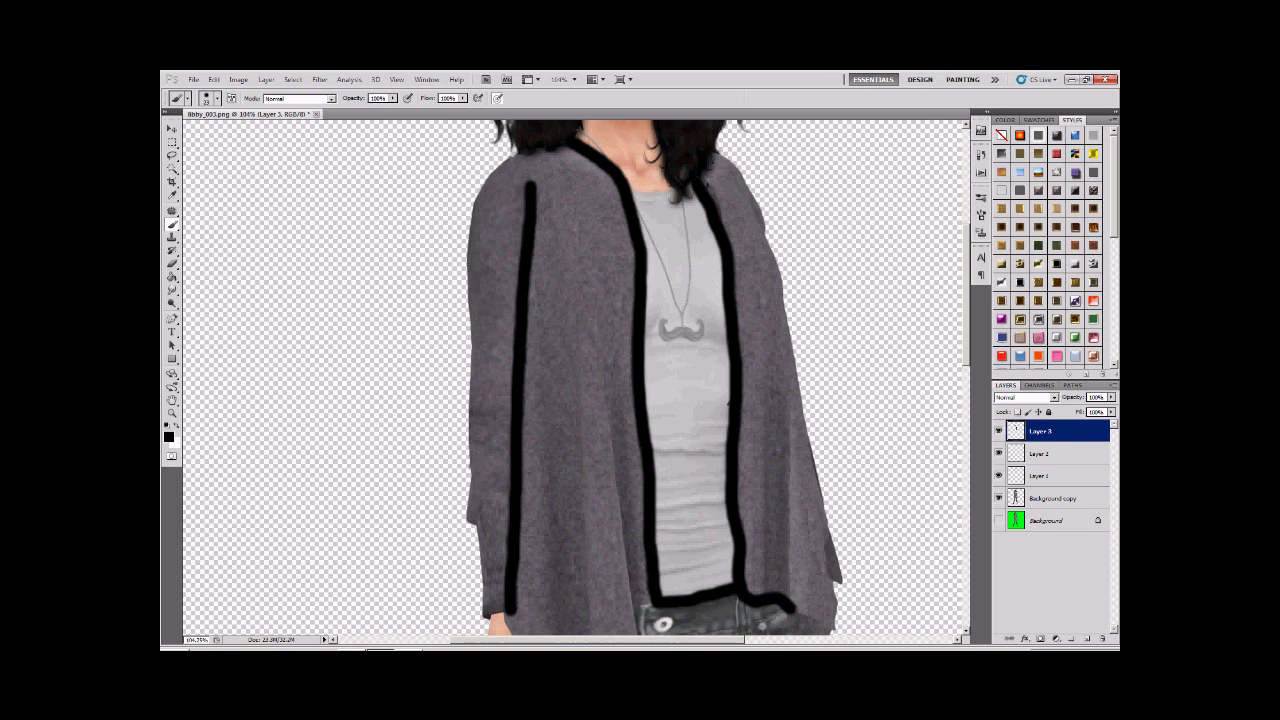
scroll(575, 378, "down", 5)
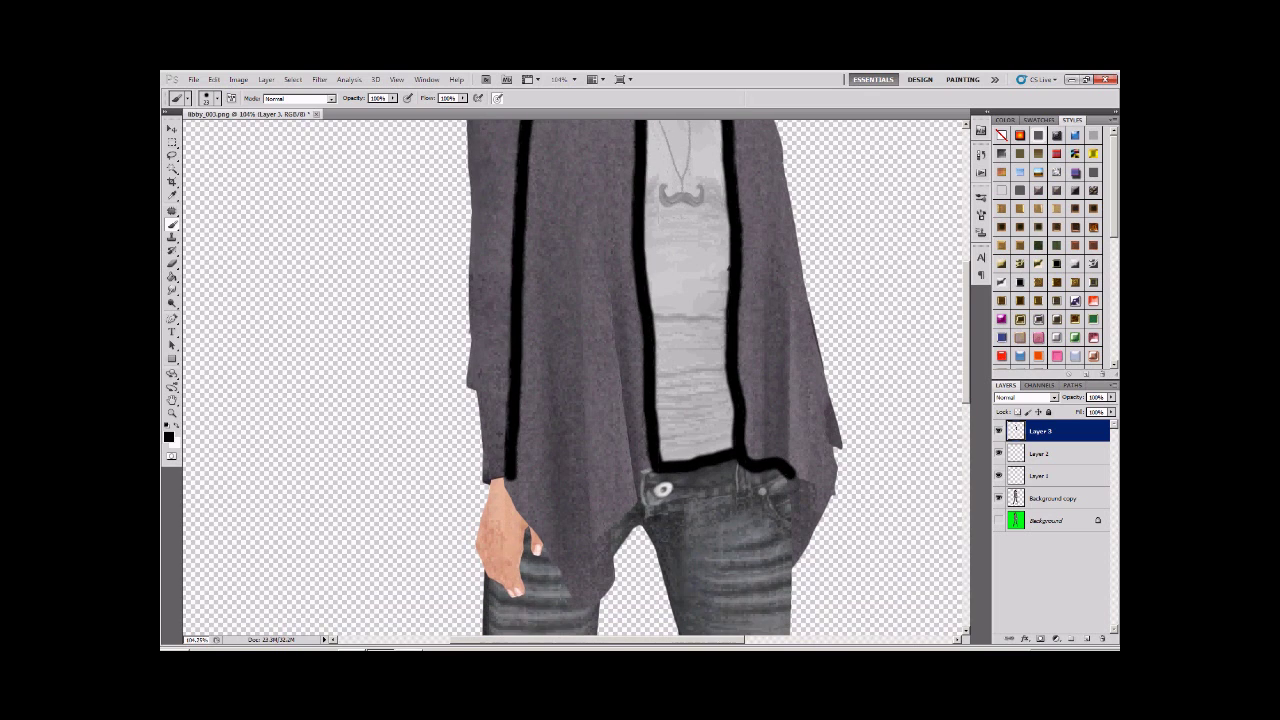
scroll(575, 378, "down", 2)
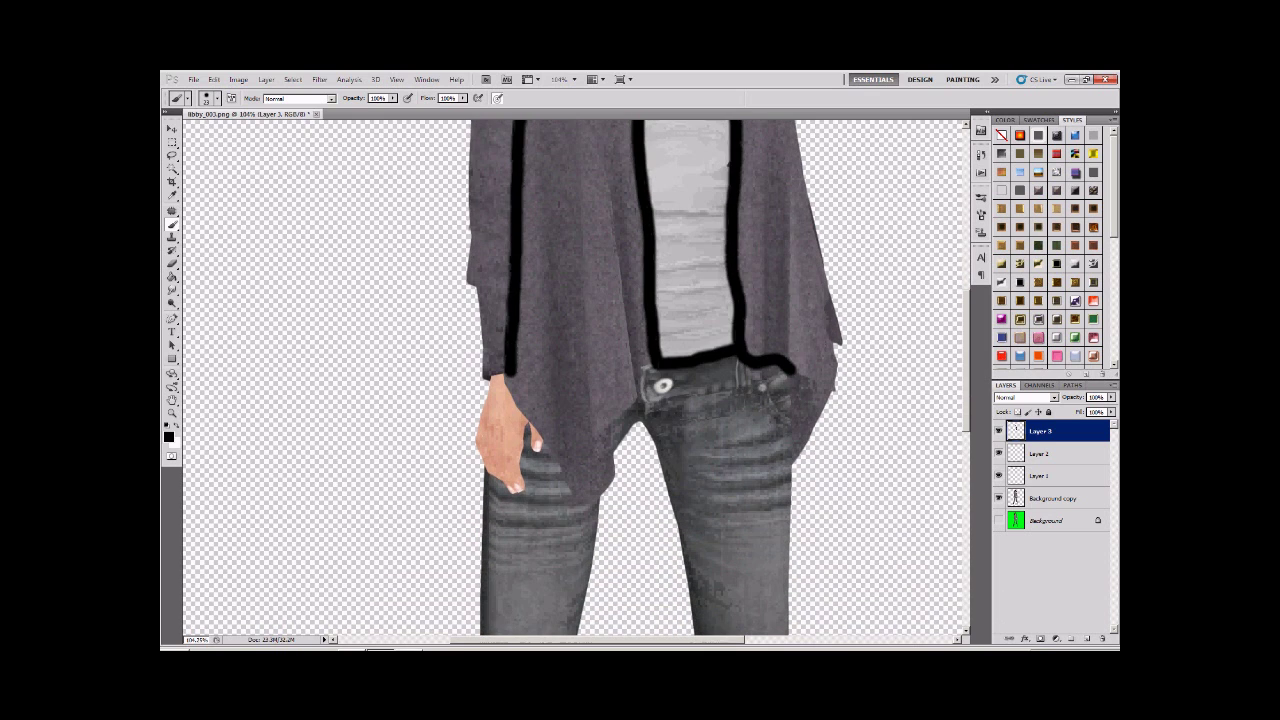
left_click_drag(793, 372, 791, 461)
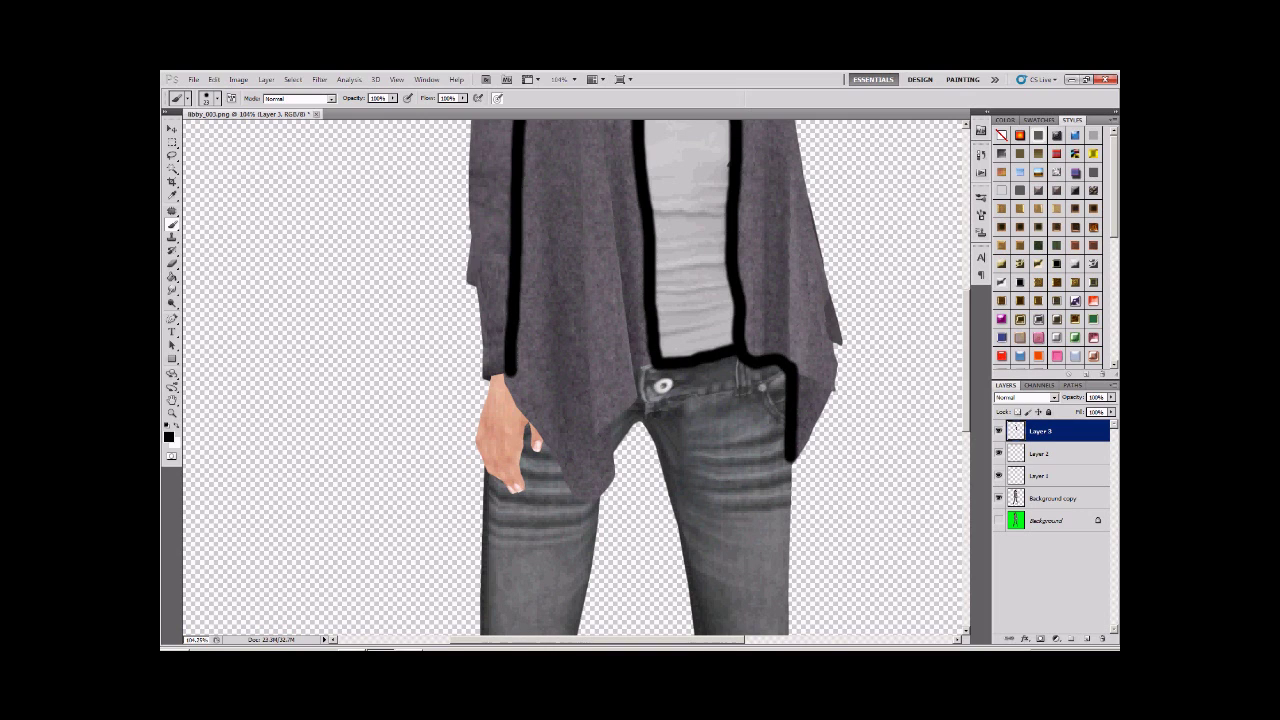
Apply a Gaussian Blur with a radius of about 13 pixels to the black cardigan strokes
scroll(652, 378, "up", 10)
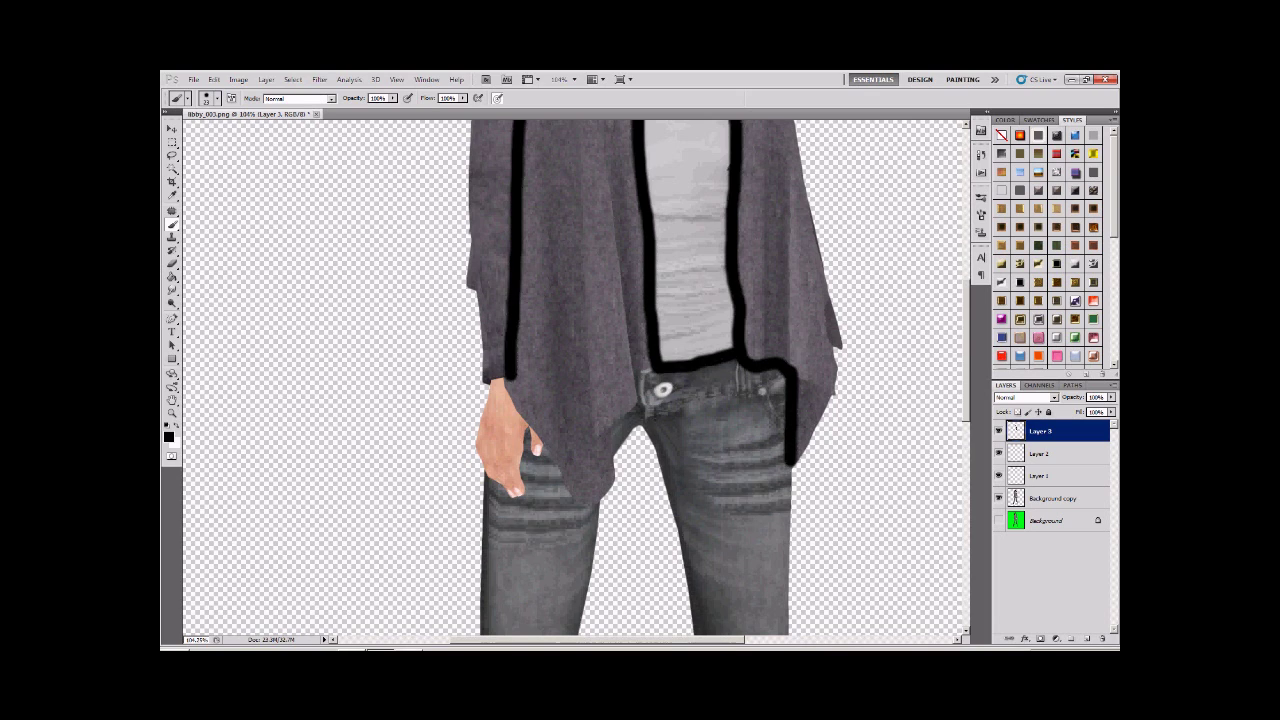
scroll(576, 380, "down", 8)
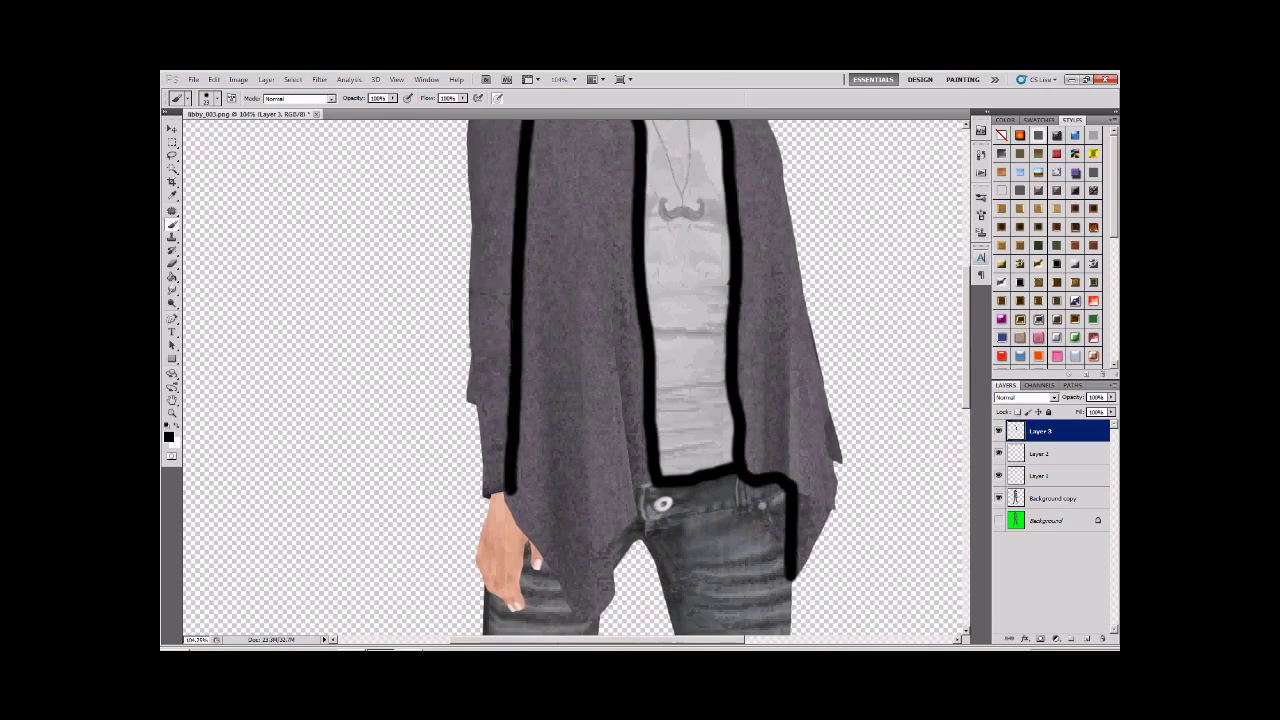
scroll(652, 378, "up", 5)
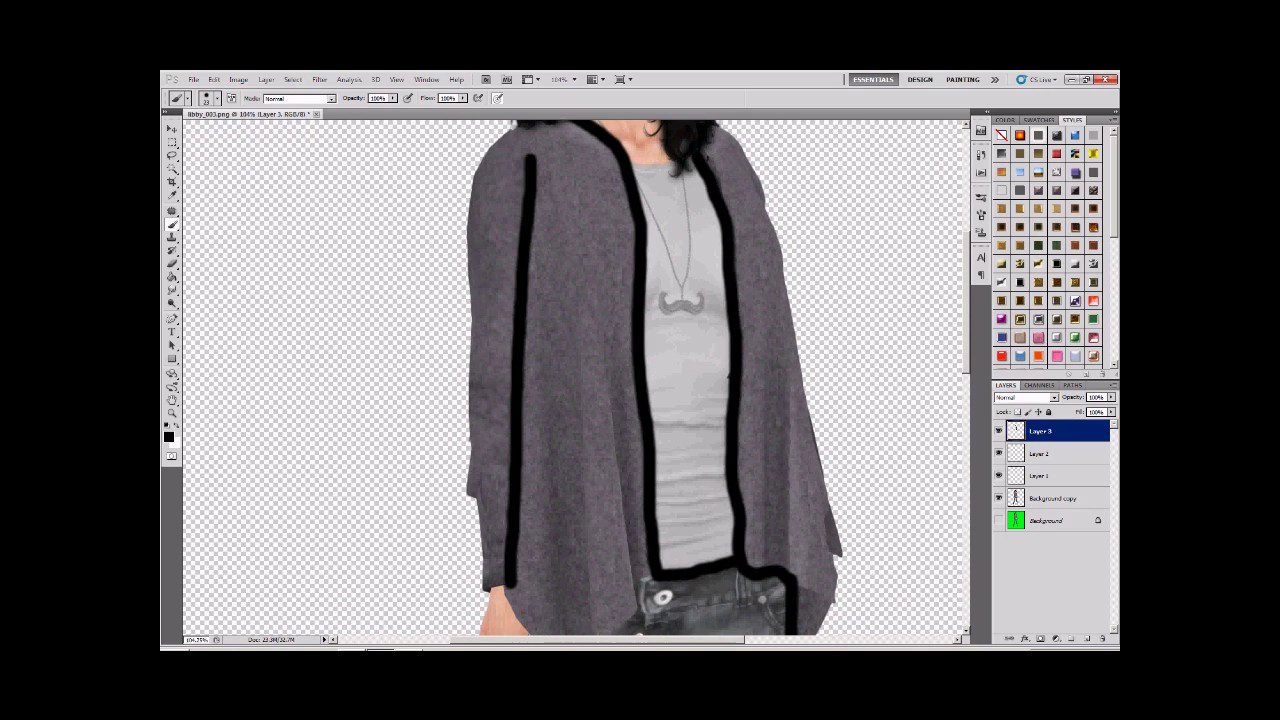
key("ctrl+minus")
key("ctrl+minus")
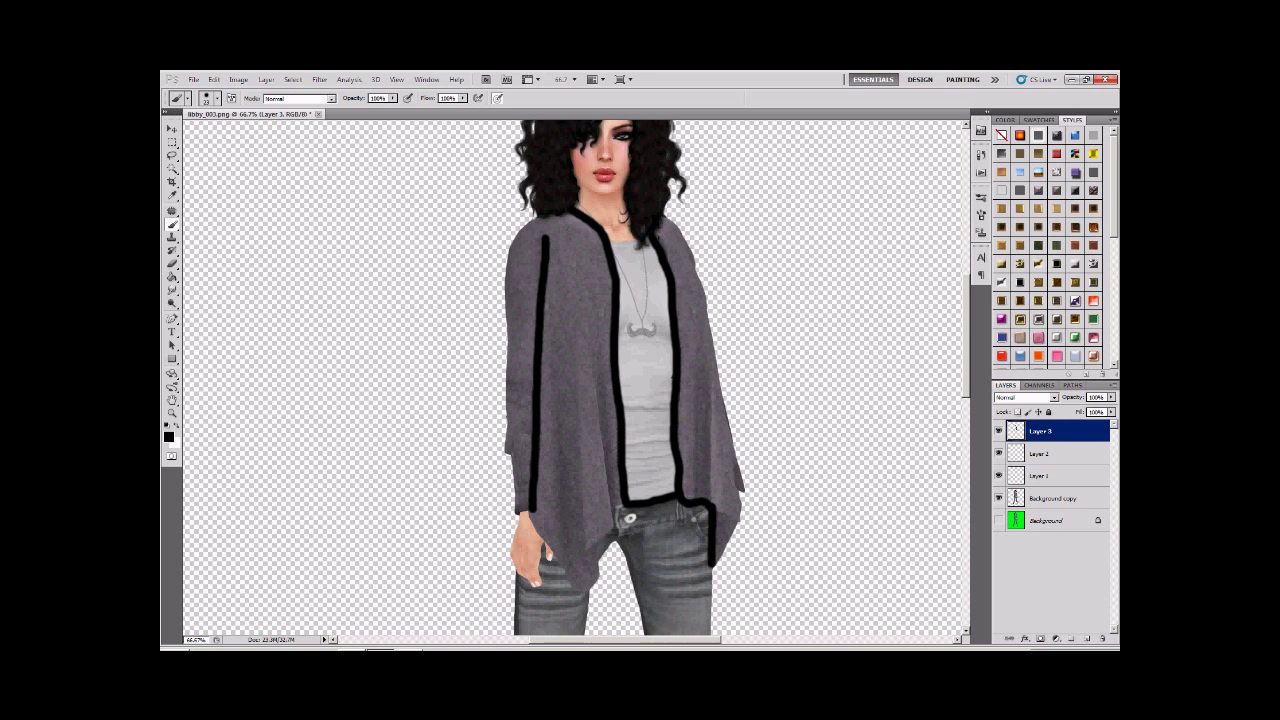
left_click(319, 79)
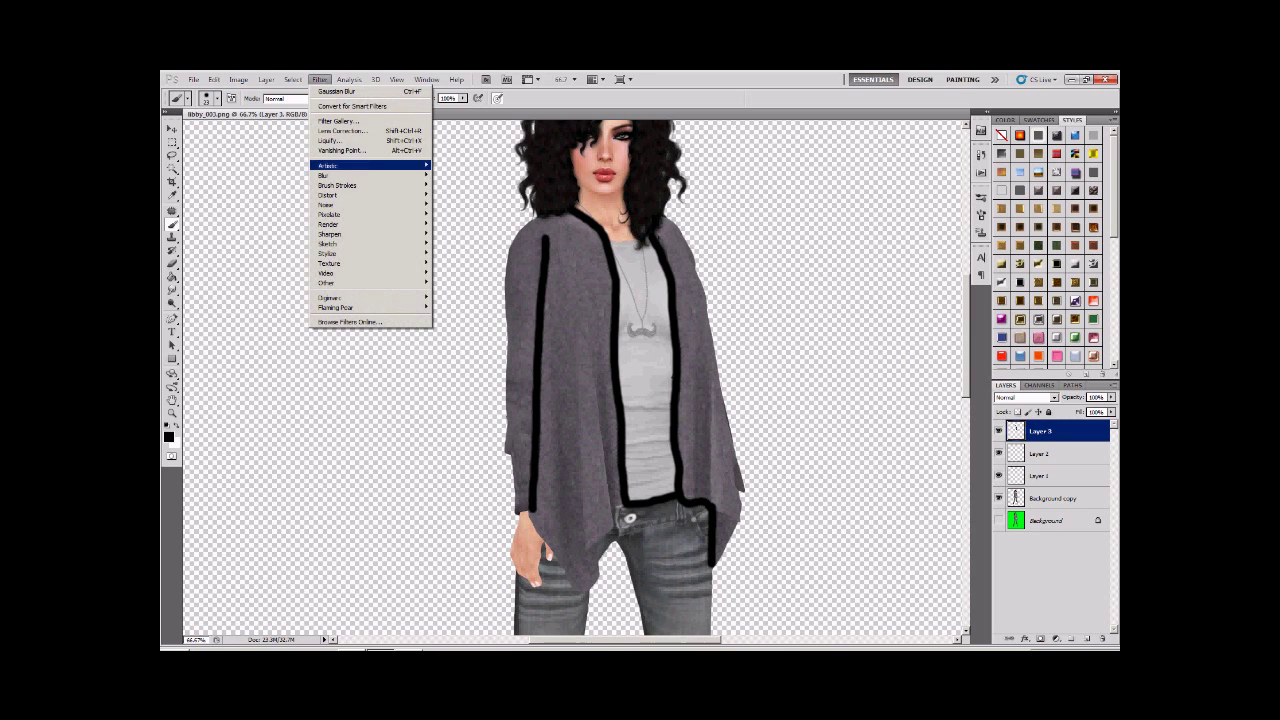
mouse_move(340, 175)
left_click(459, 214)
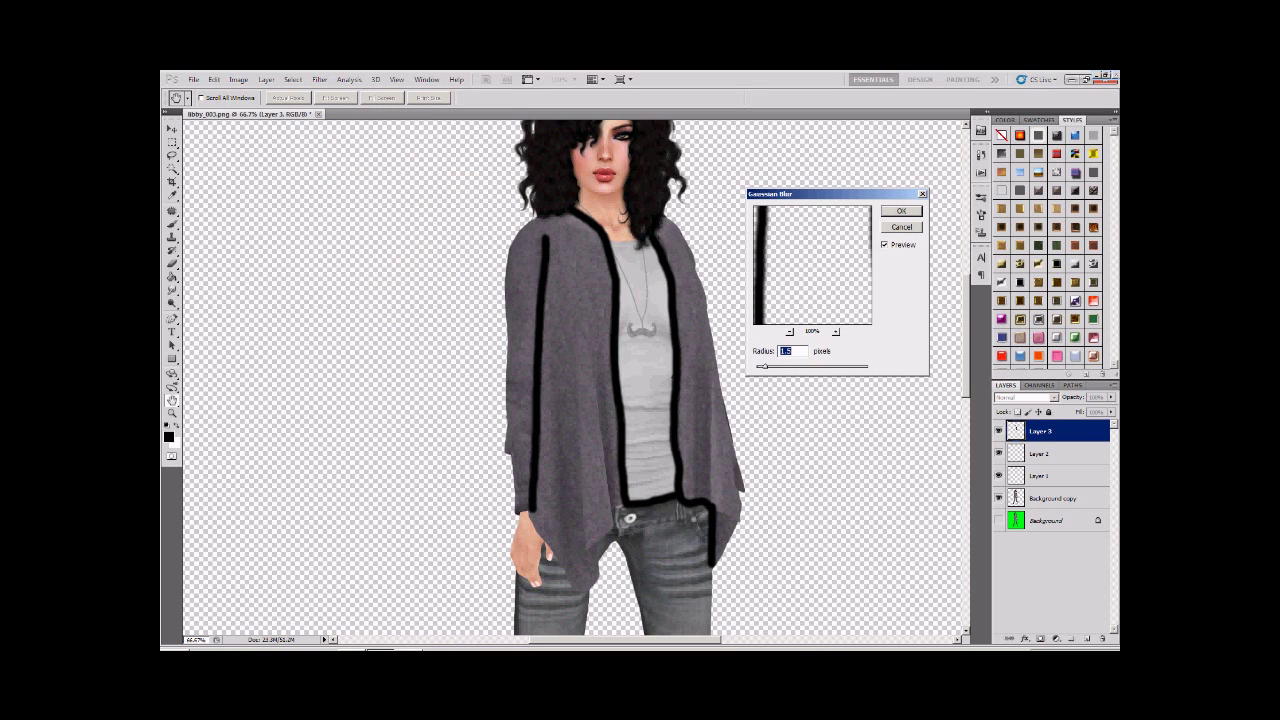
left_click_drag(765, 366, 802, 366)
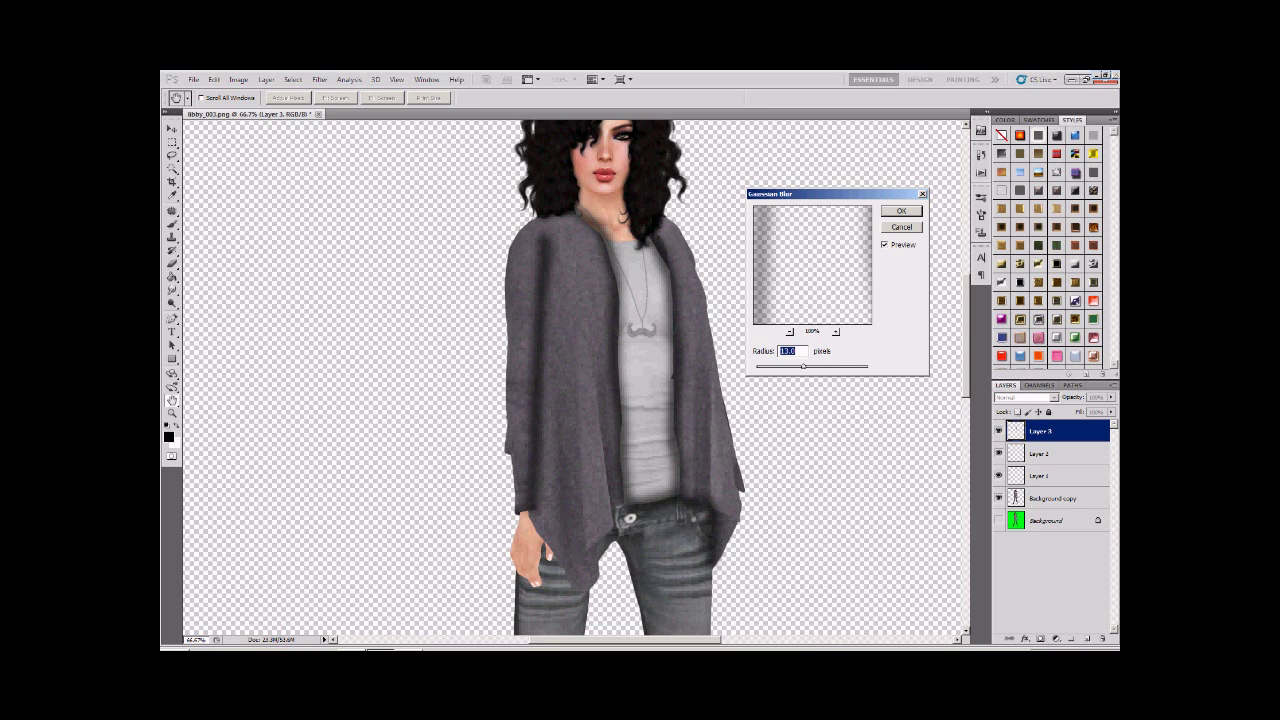
key("Return")
key("Return")
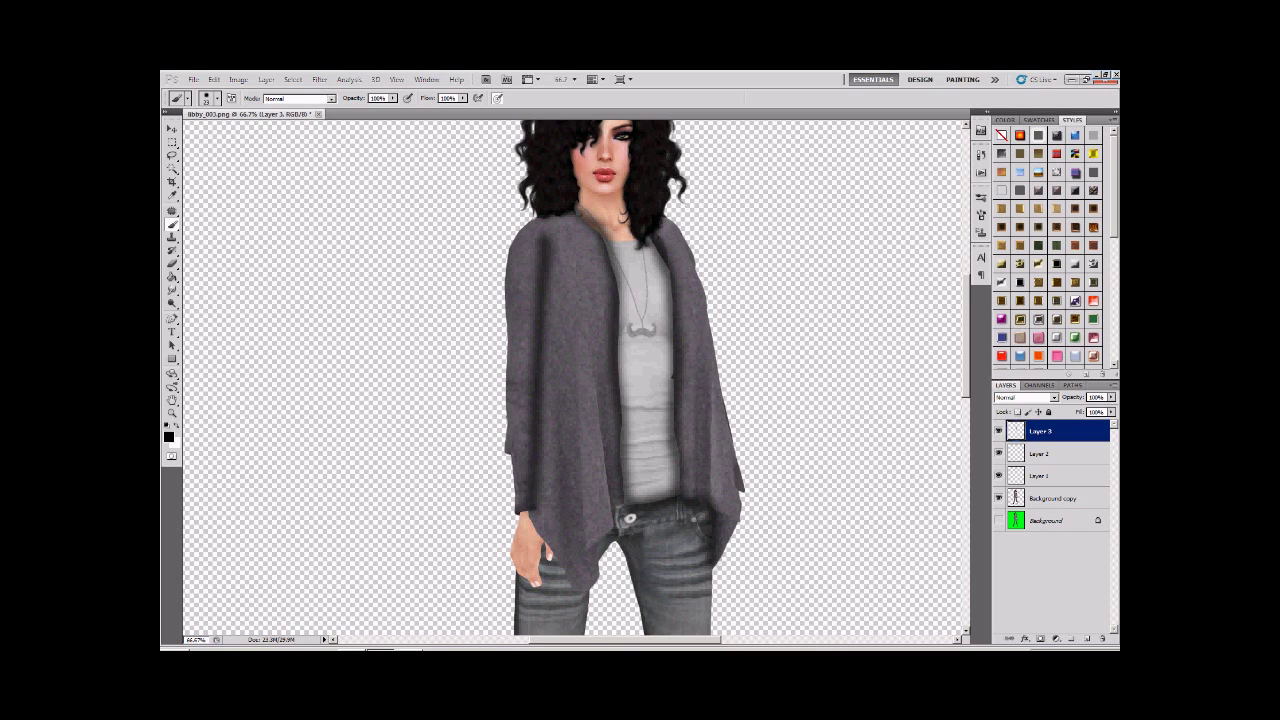
Lower the opacity of the blurred cardigan shadow layer to about 70%
left_click(1110, 397)
left_click_drag(1109, 407, 1088, 407)
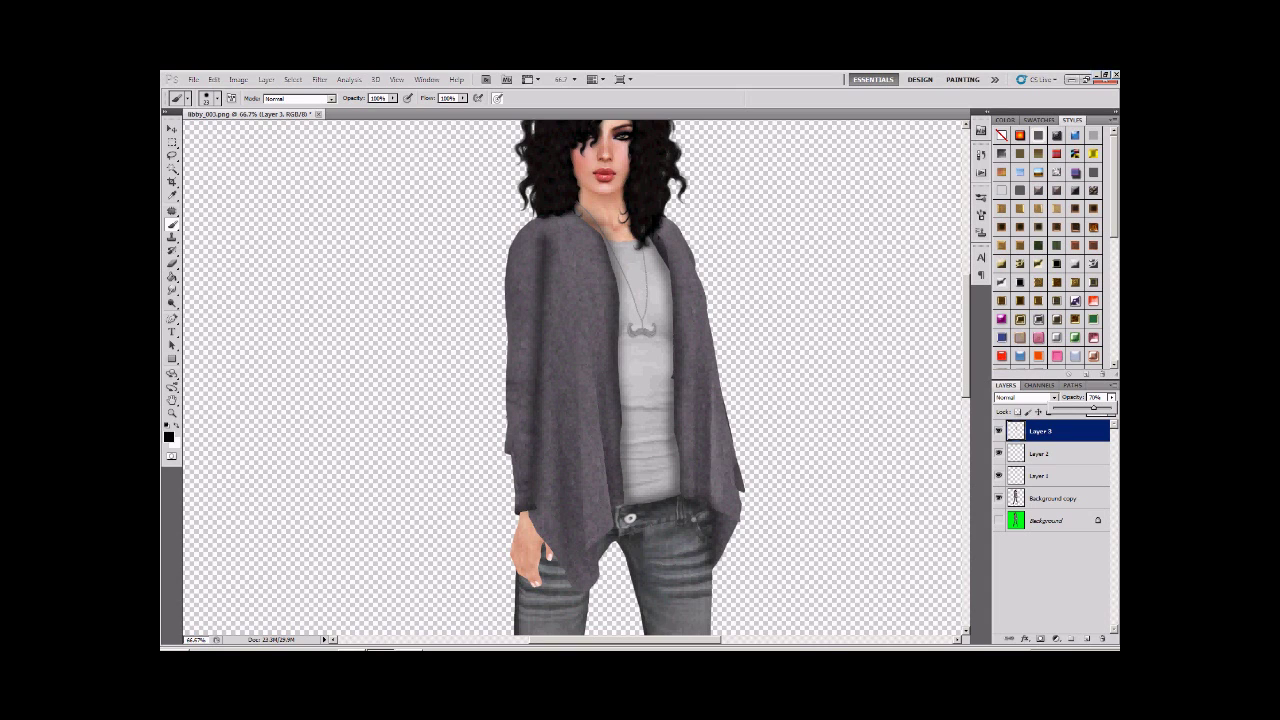
left_click_drag(1093, 408, 1089, 408)
left_click_drag(1092, 408, 1094, 408)
key("Return")
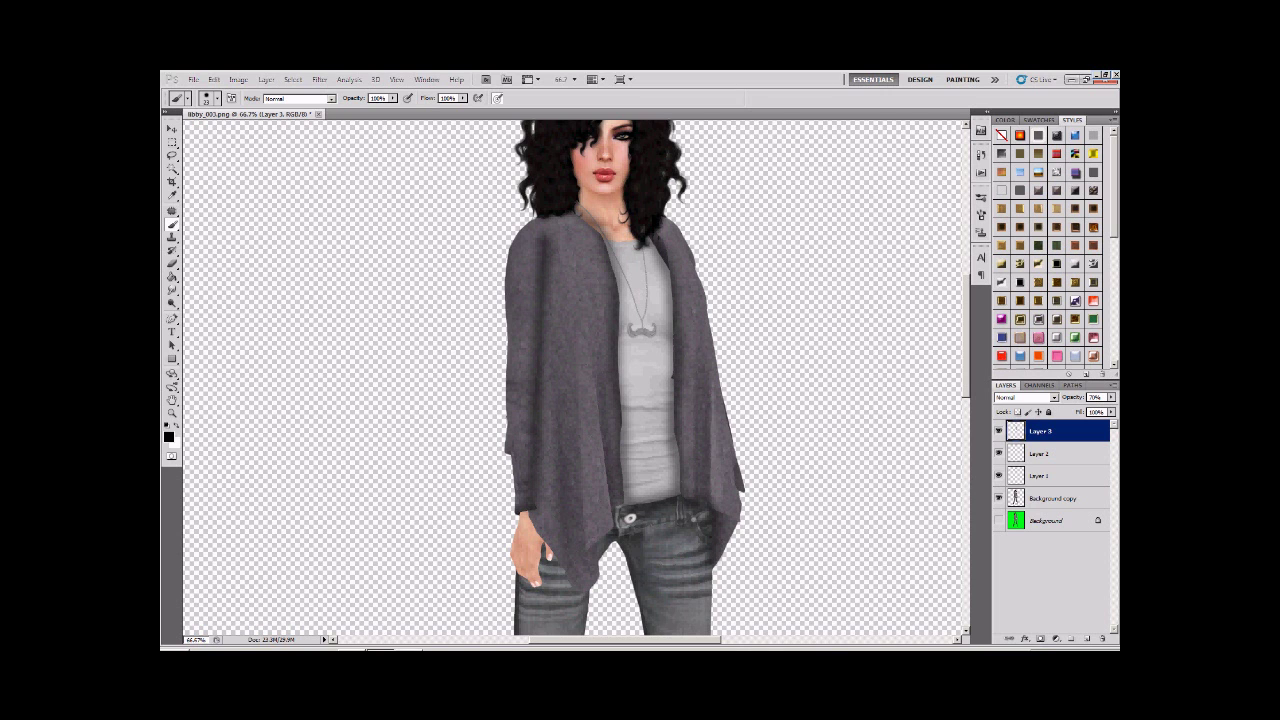
Set up the eraser for the cardigan shadows with a larger, softer tip and 30% opacity
key("ctrl+minus")
key("ctrl+minus")
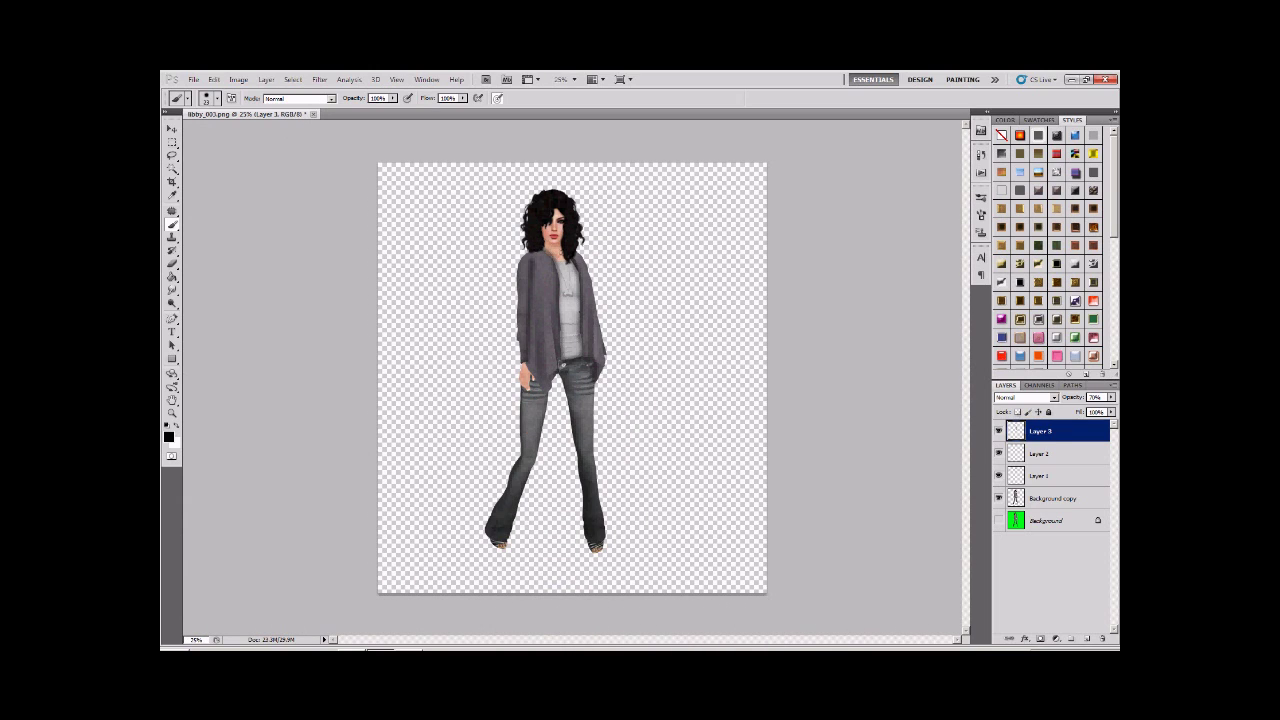
scroll(560, 290, "up", 5)
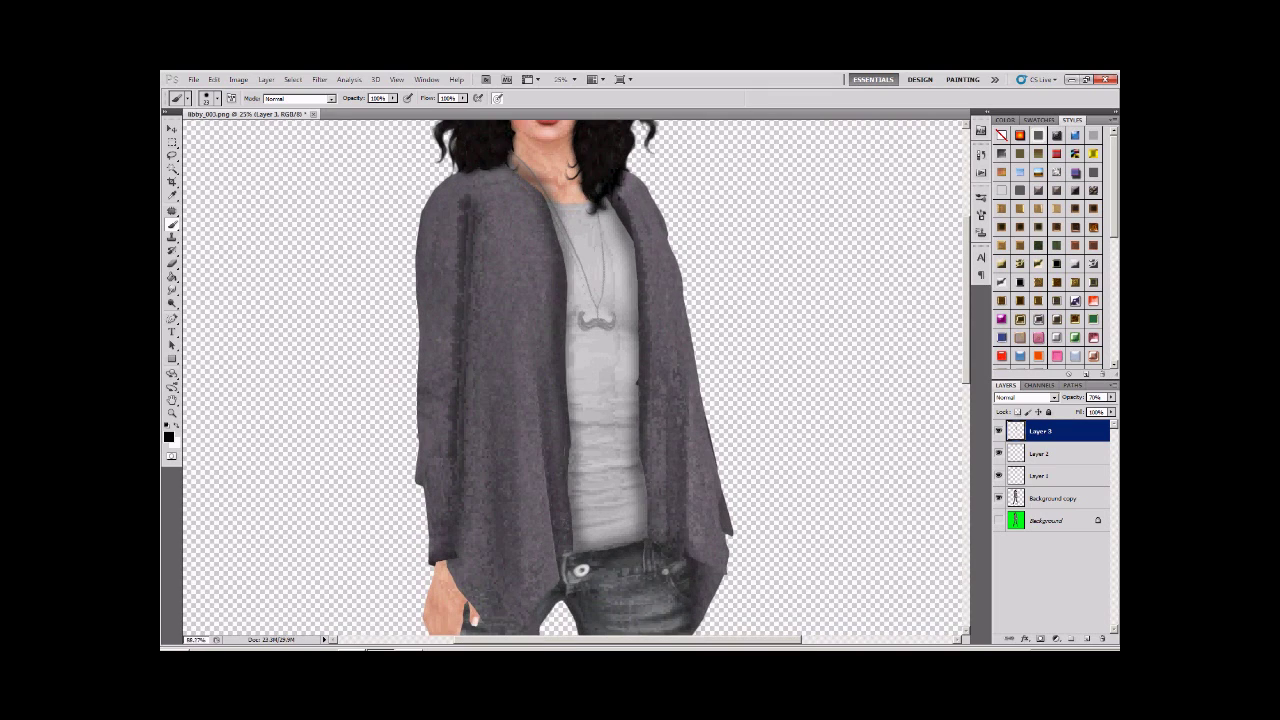
key("ctrl+plus")
key("e")
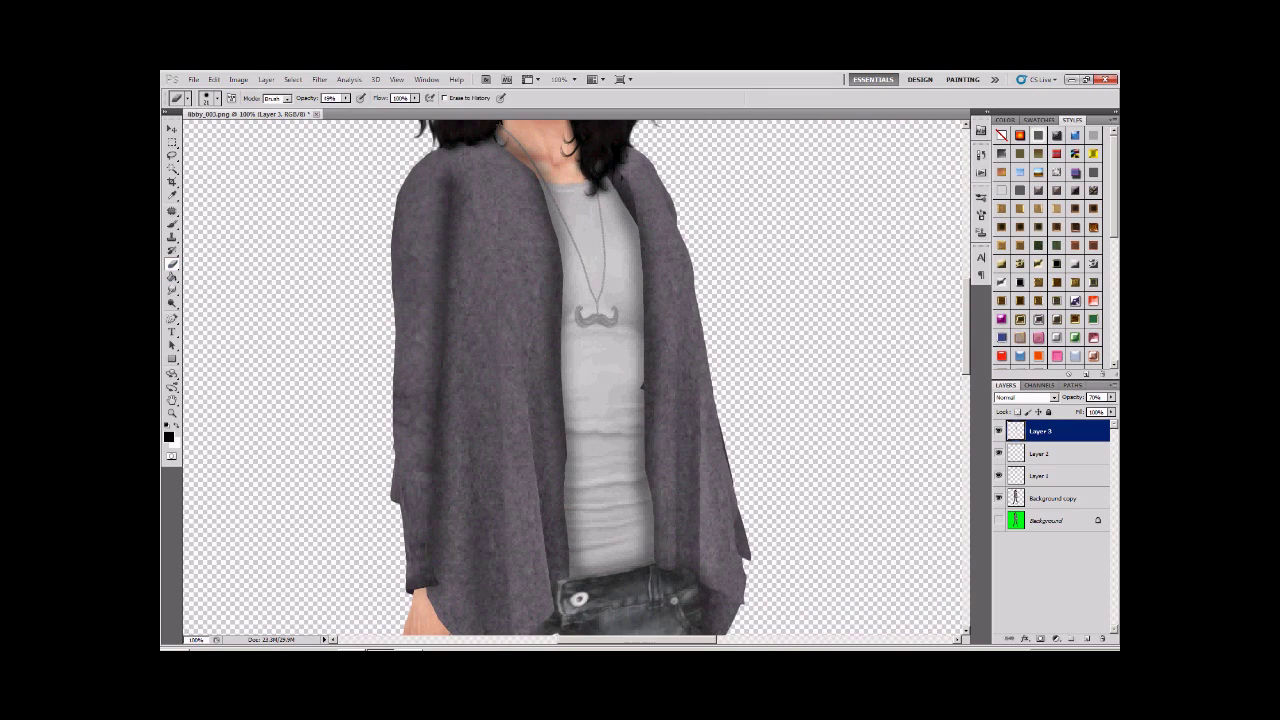
left_click(217, 98)
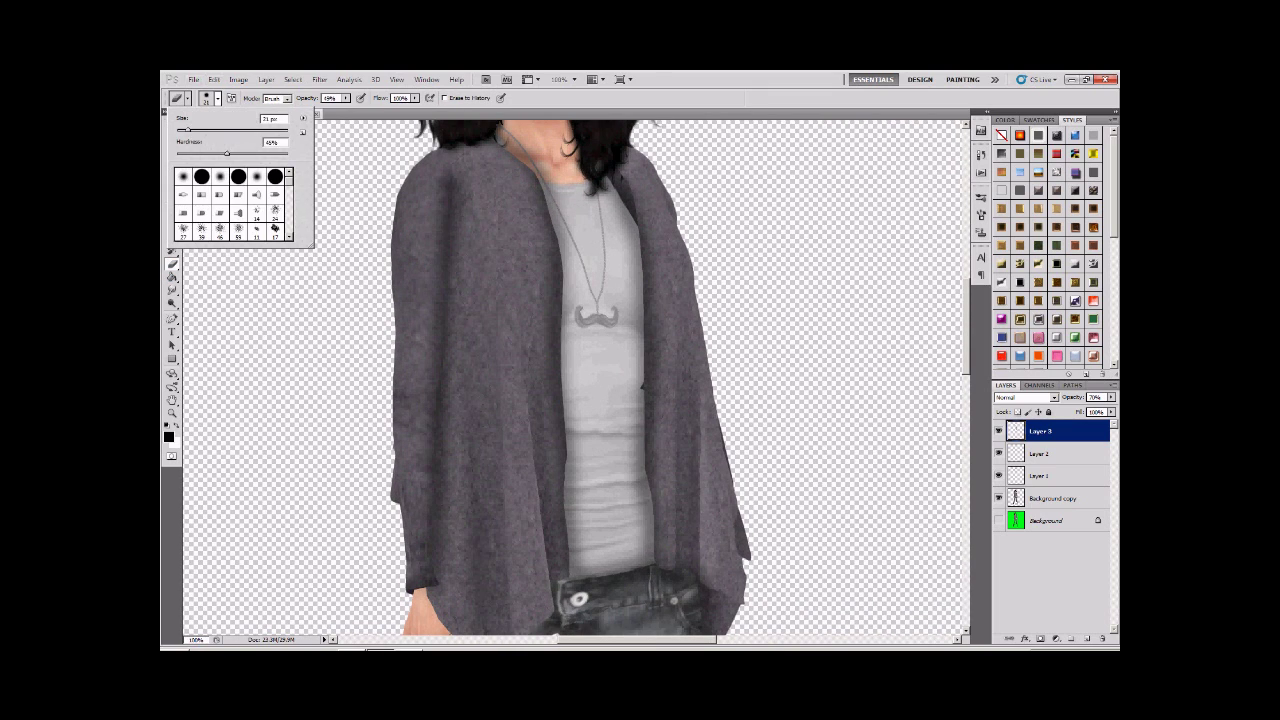
mouse_move(227, 153)
left_mouse_down()
mouse_move(177, 153)
mouse_move(219, 129)
left_mouse_up()
key("bracketleft")
key("Return")
left_click(346, 98)
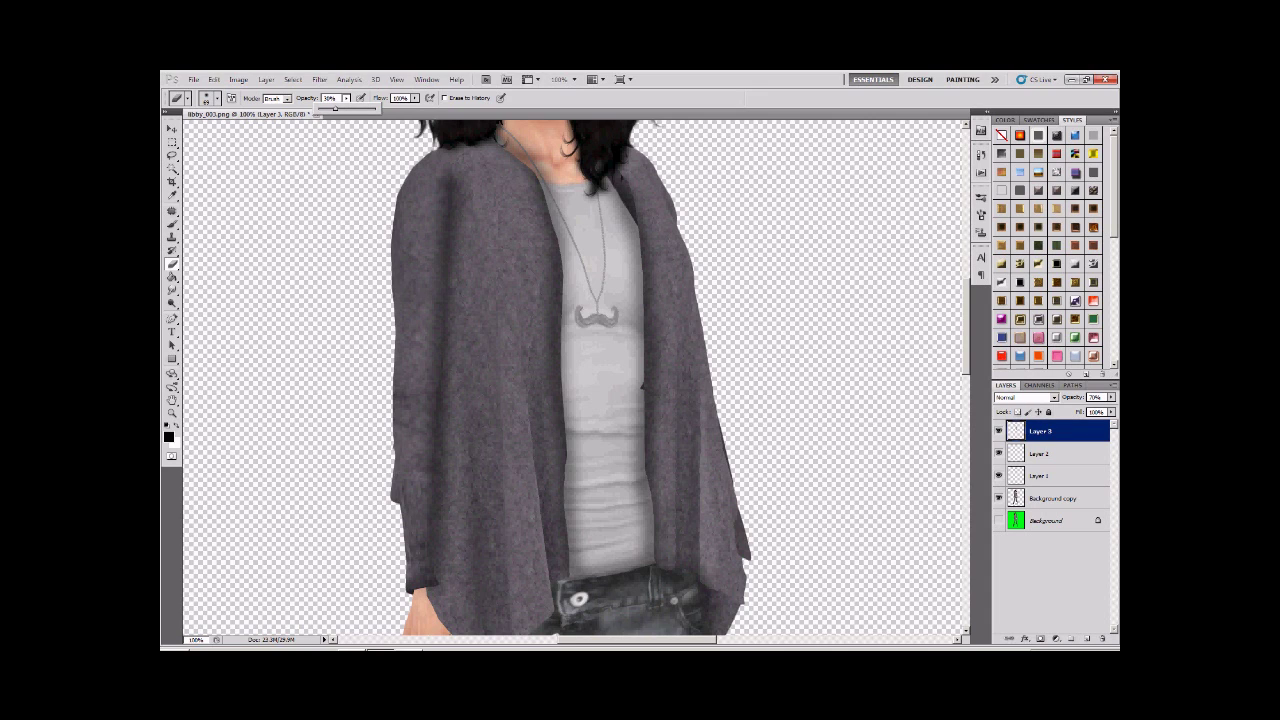
key("Return")
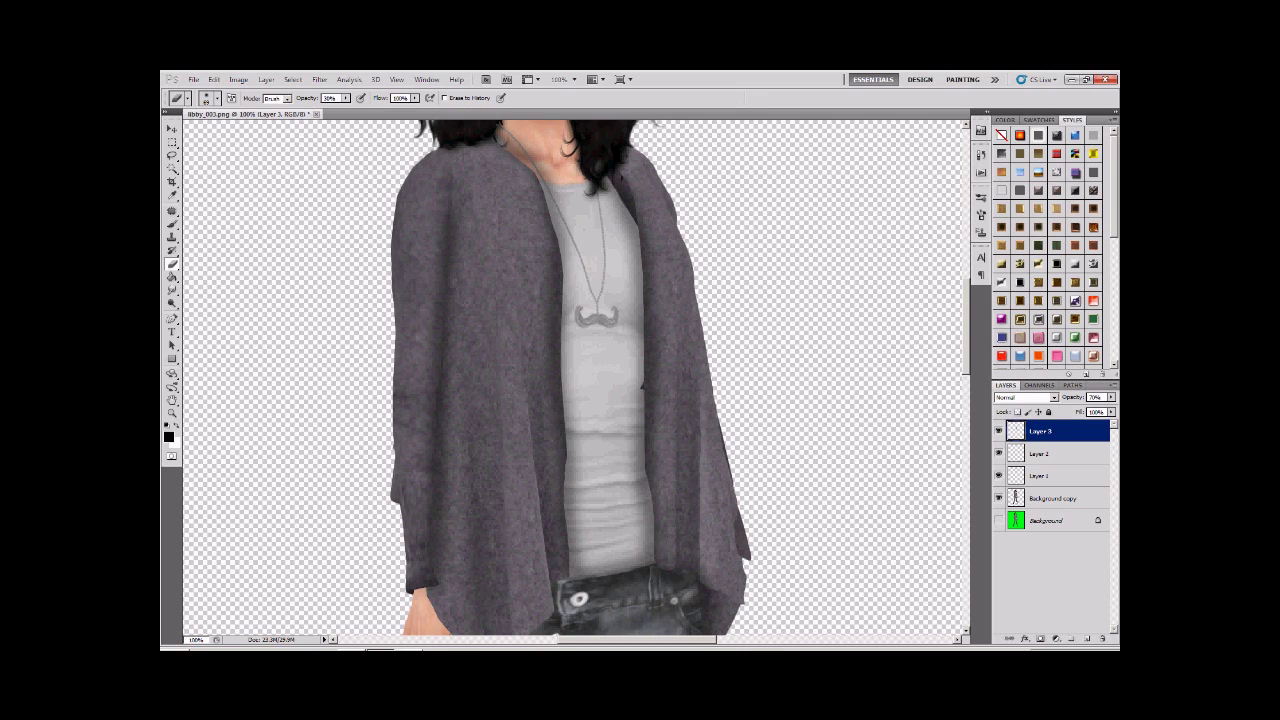
Try to lightly erase the shadow on the cardigan's front edge at the height of the necklace
left_click_drag(552, 250, 553, 358)
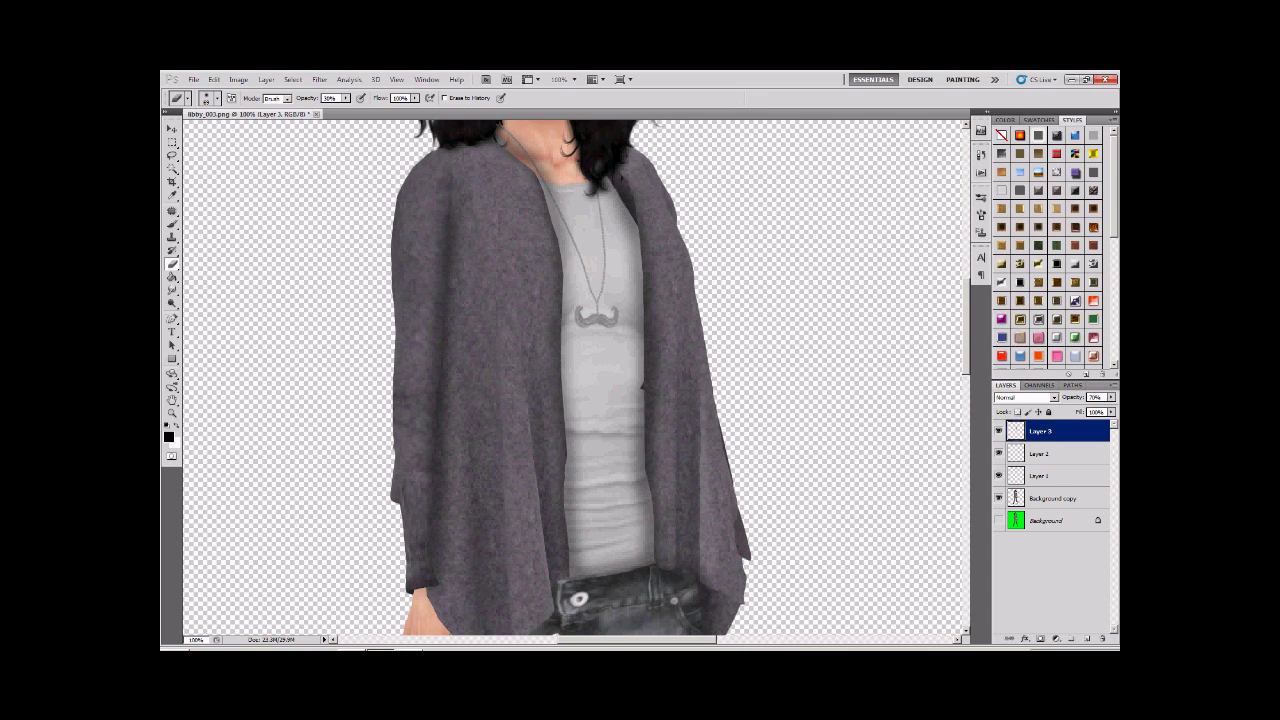
key("ctrl+z")
Warp the cardigan shadow layer slightly so the blurred shading follows the garment's edges, and return to the eraser
key("ctrl+t")
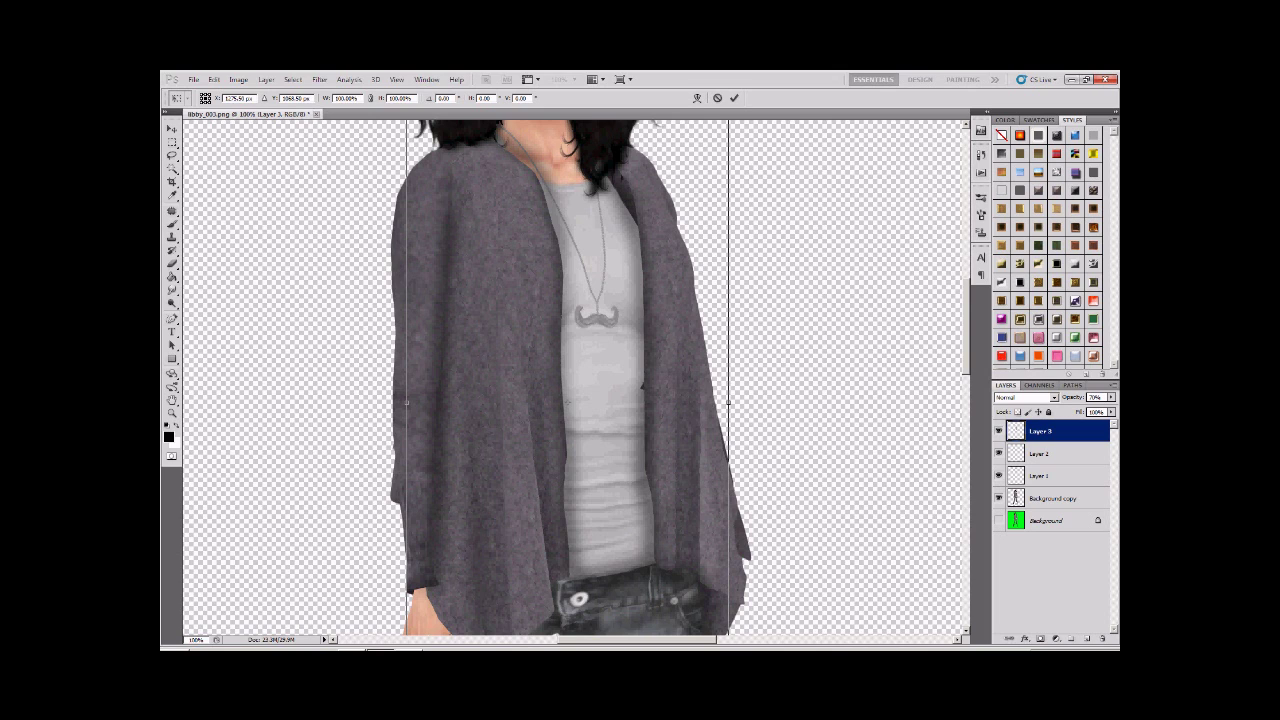
right_click(641, 400)
left_click(680, 470)
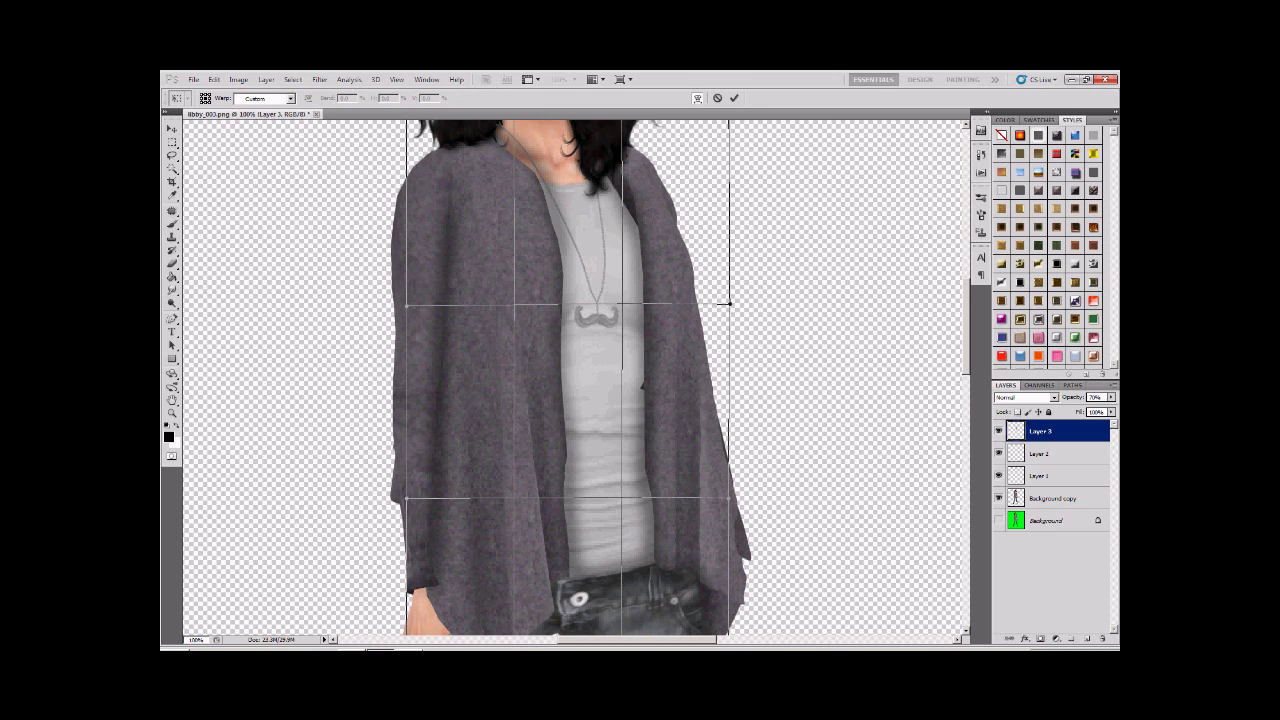
left_click_drag(728, 304, 730, 304)
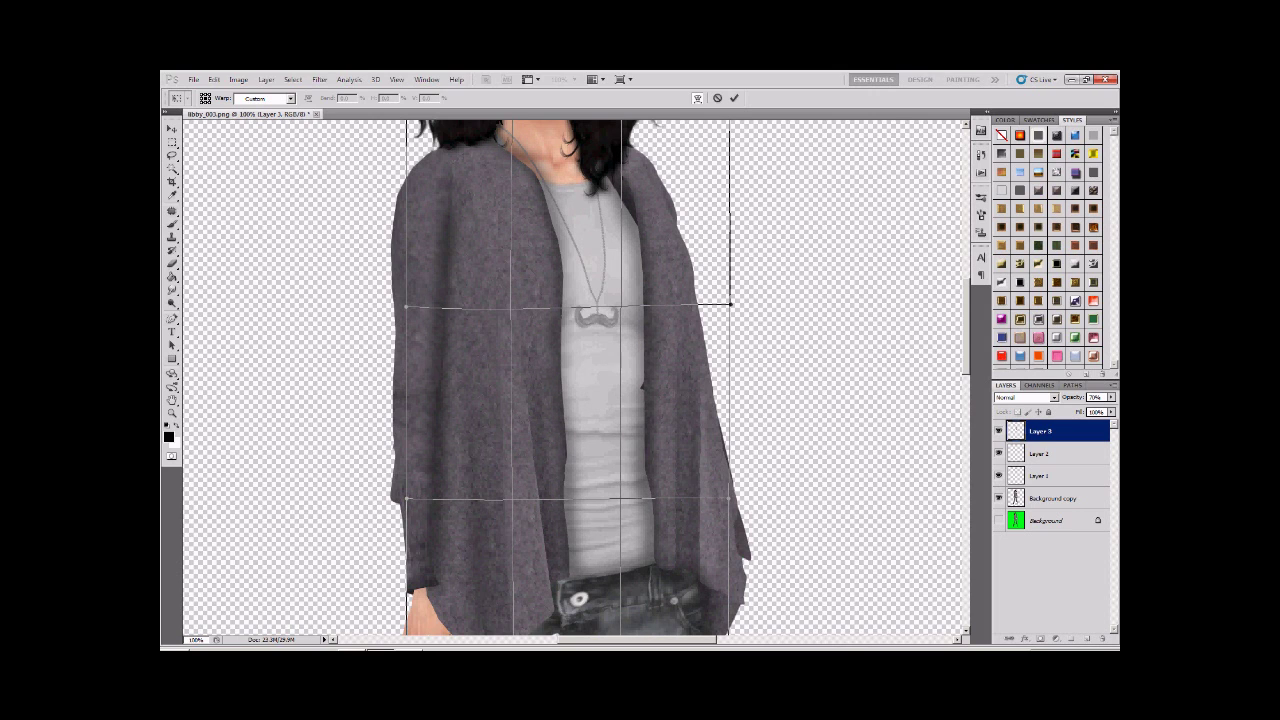
scroll(570, 380, "down", 3)
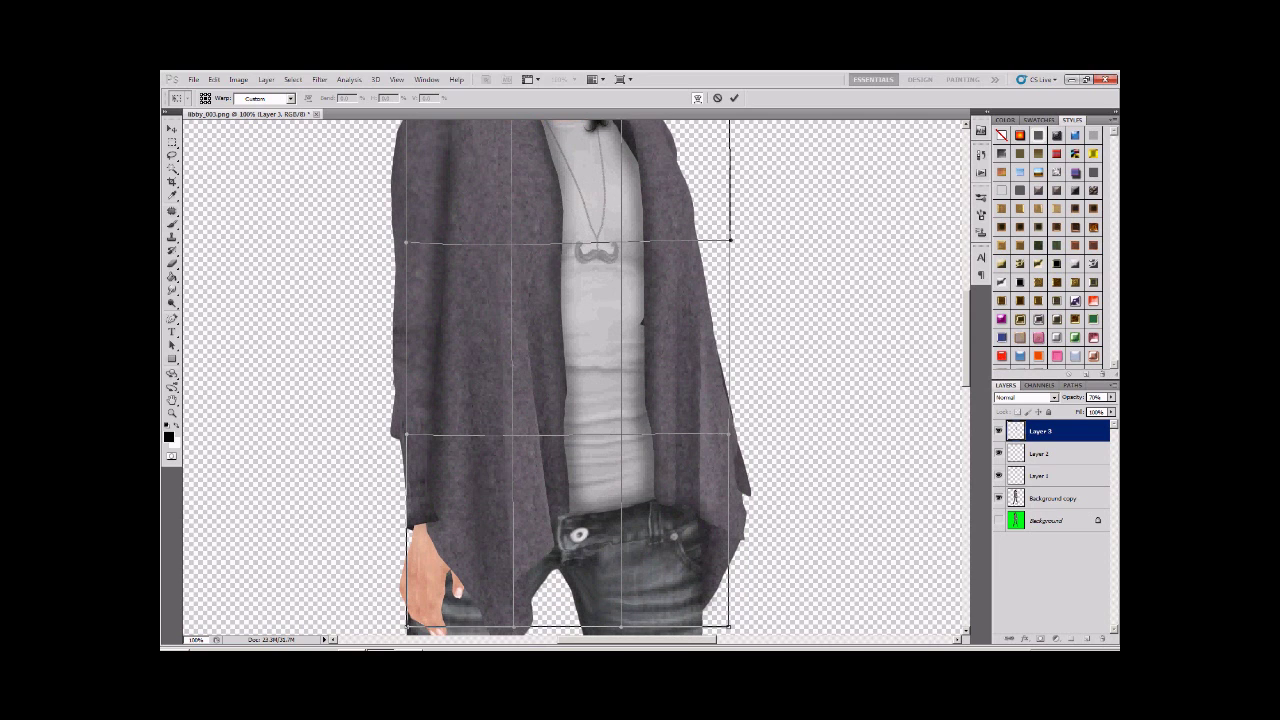
scroll(570, 380, "up", 2)
key("e")
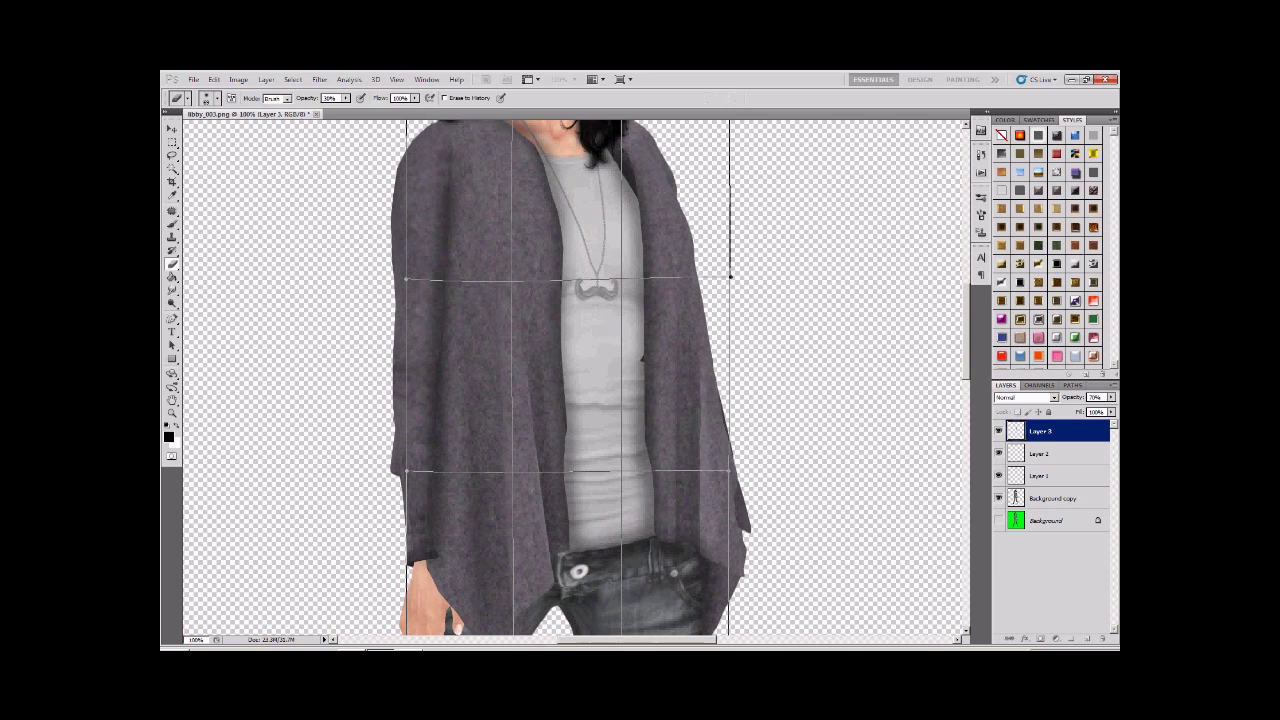